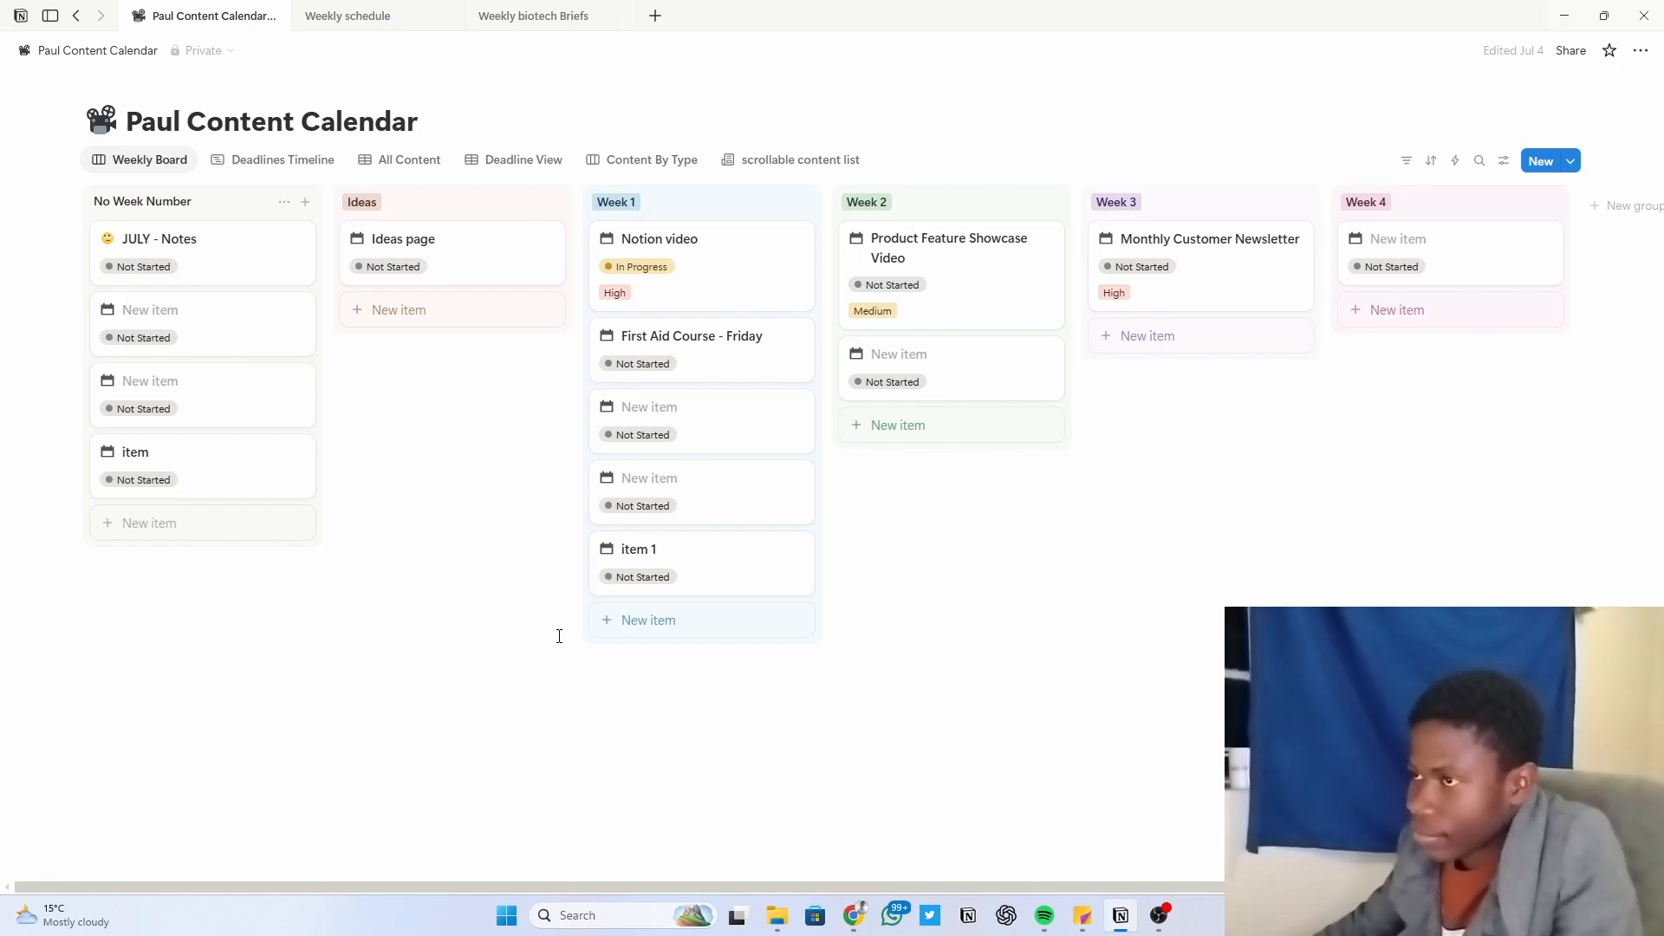
Step: Show the workspace's page list, look through its pages, and hide the list again
left_click(50, 15)
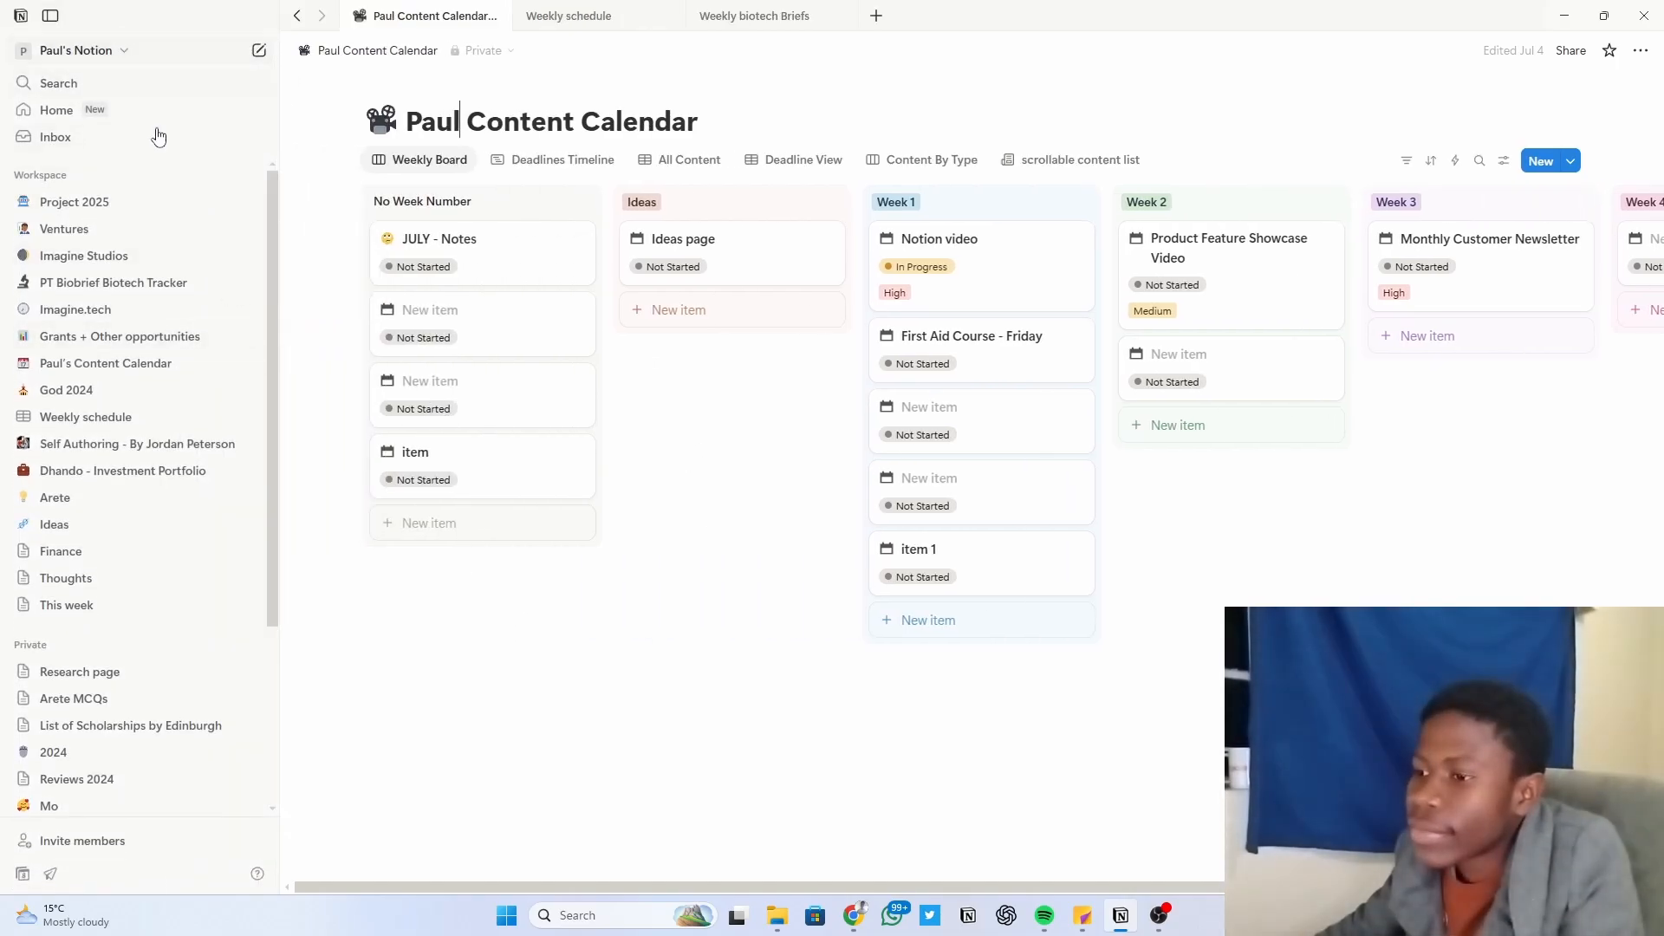
scroll(181, 237, "down", 2)
scroll(181, 236, "down", 1)
scroll(181, 237, "up", 3)
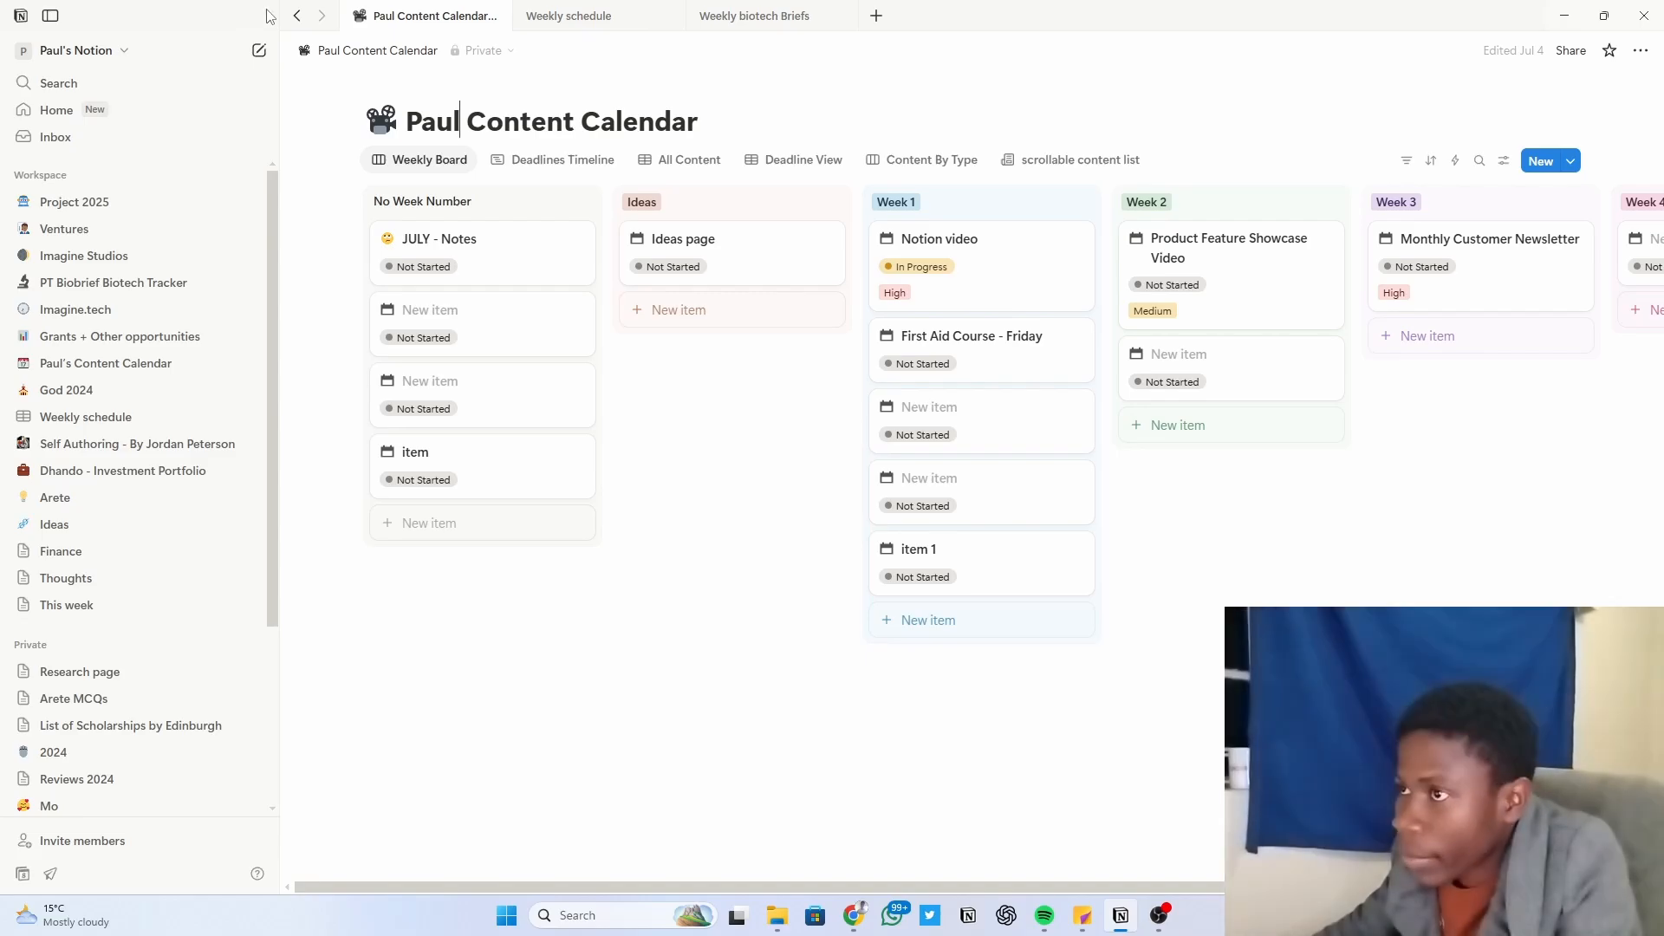
left_click(50, 15)
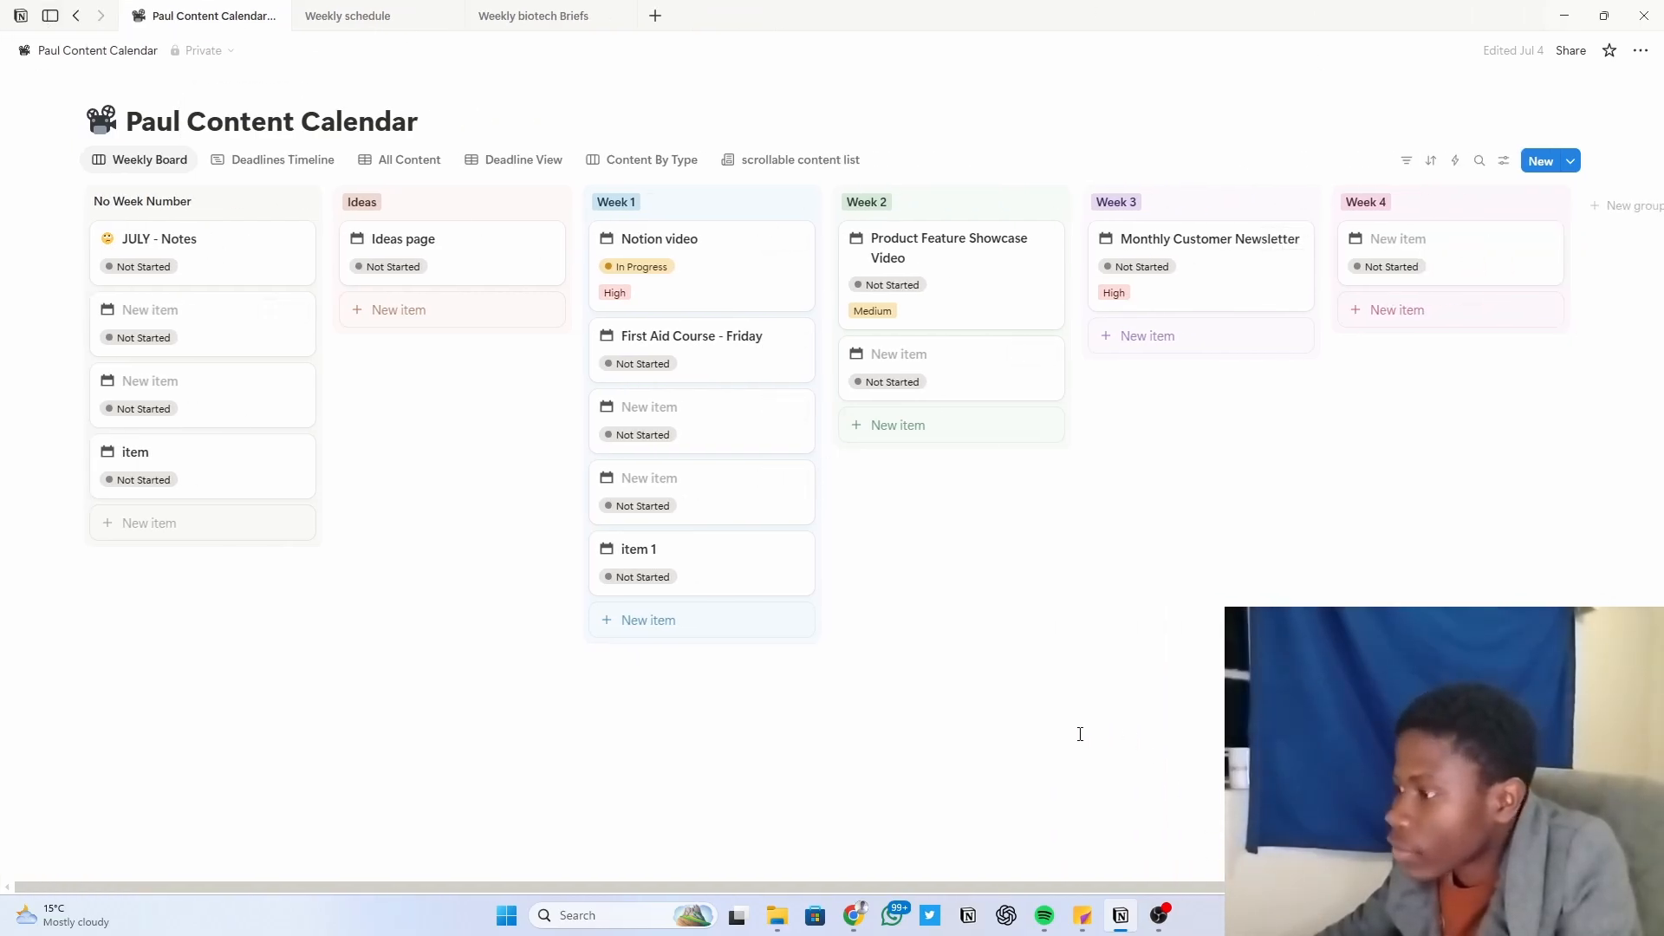
Step: Switch to Chrome, search for "notion" in a new tab, and open Notion's website in a maximized window
mouse_move(854, 916)
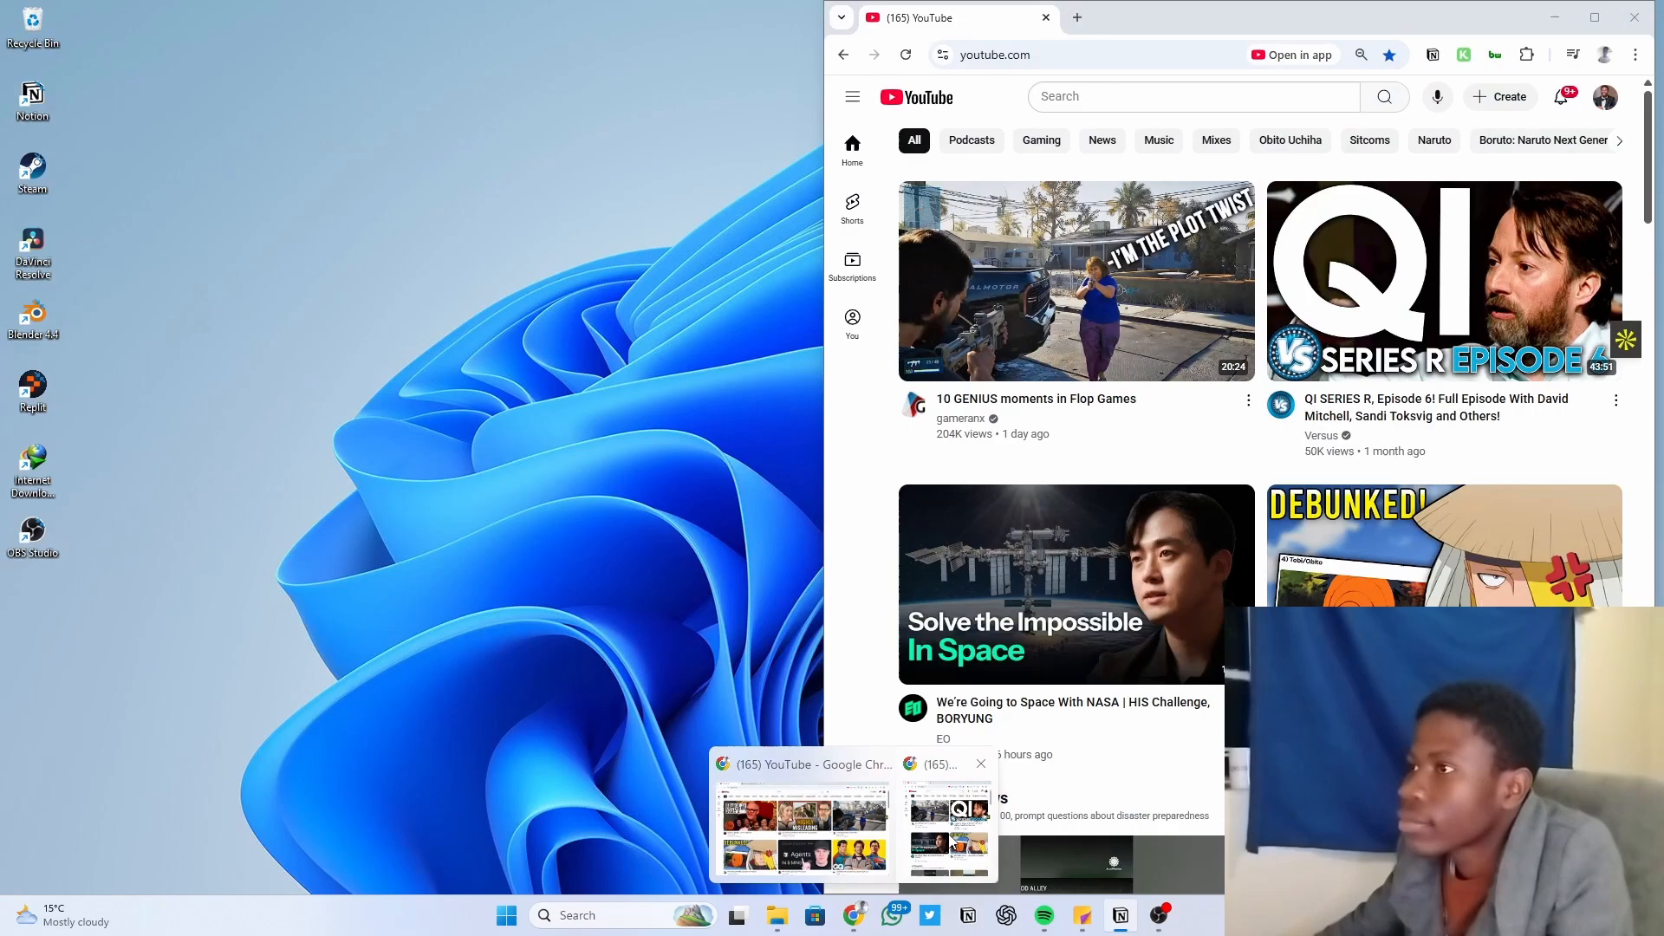
left_click(949, 828)
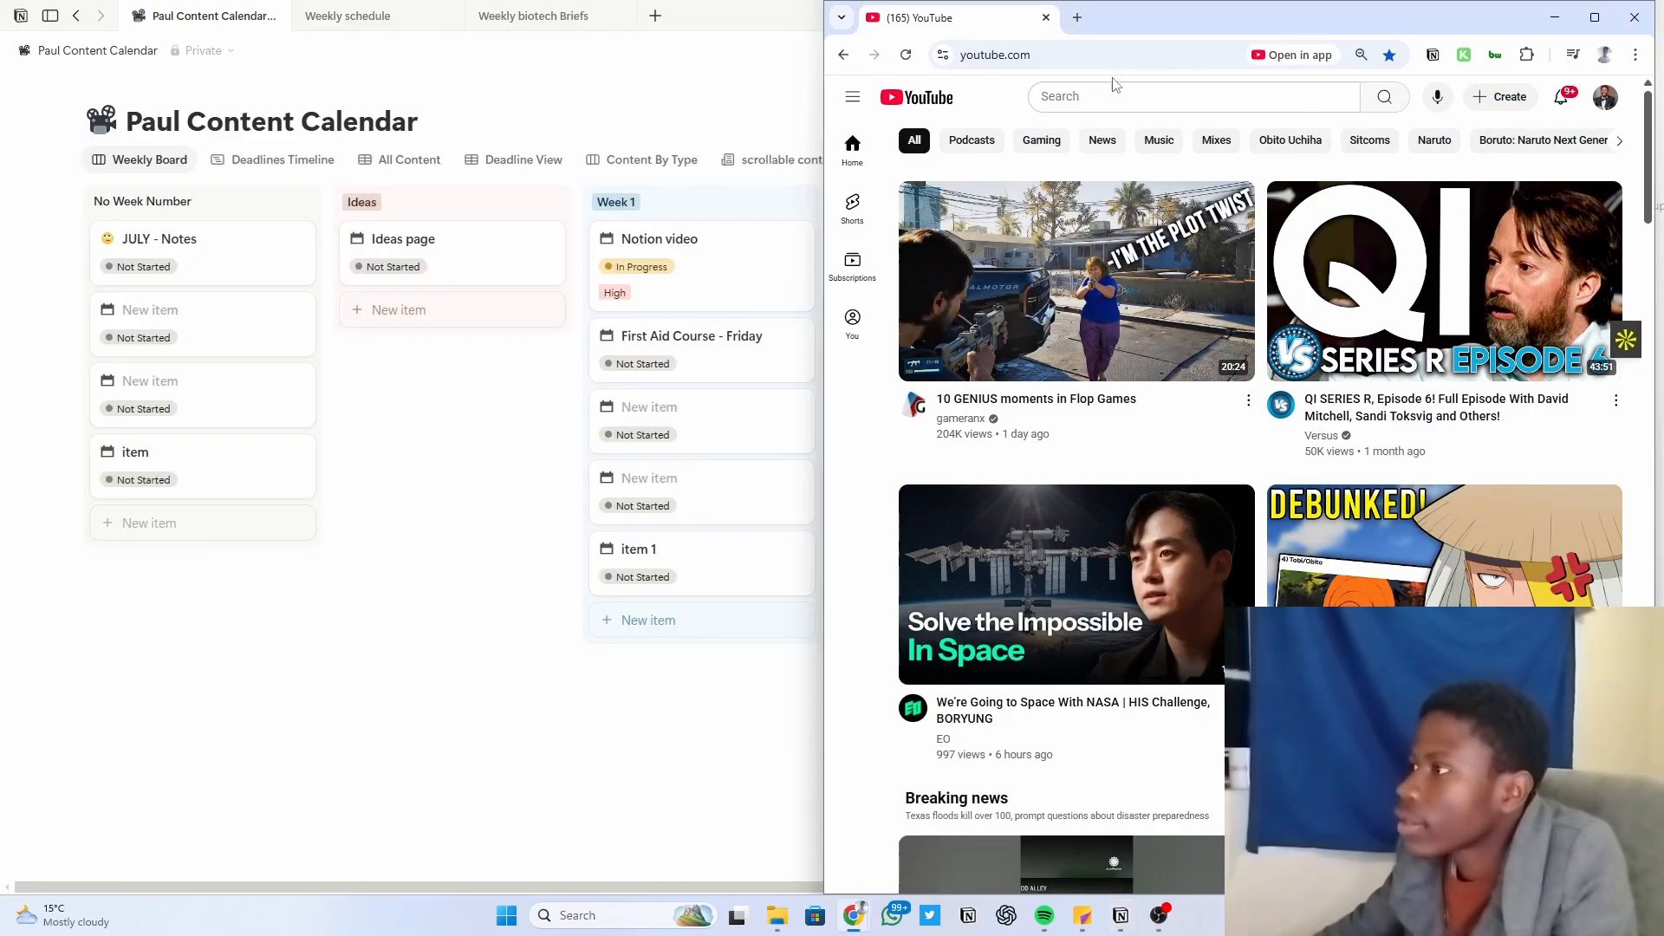
left_click(1077, 17)
type("notion")
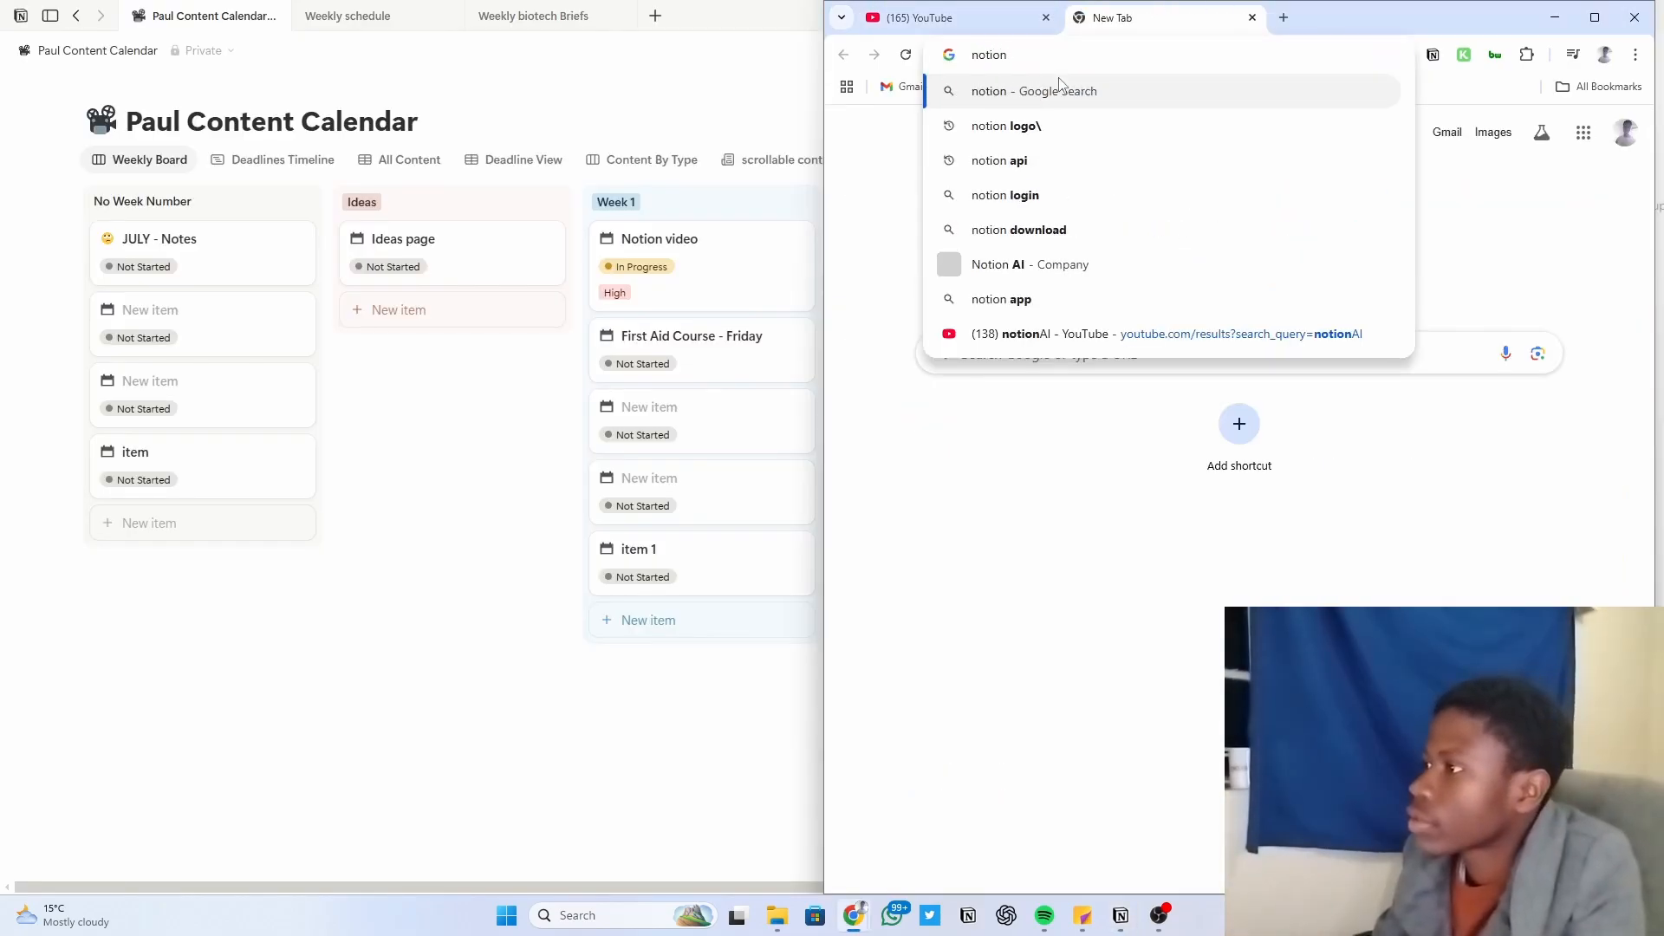
left_click(1059, 86)
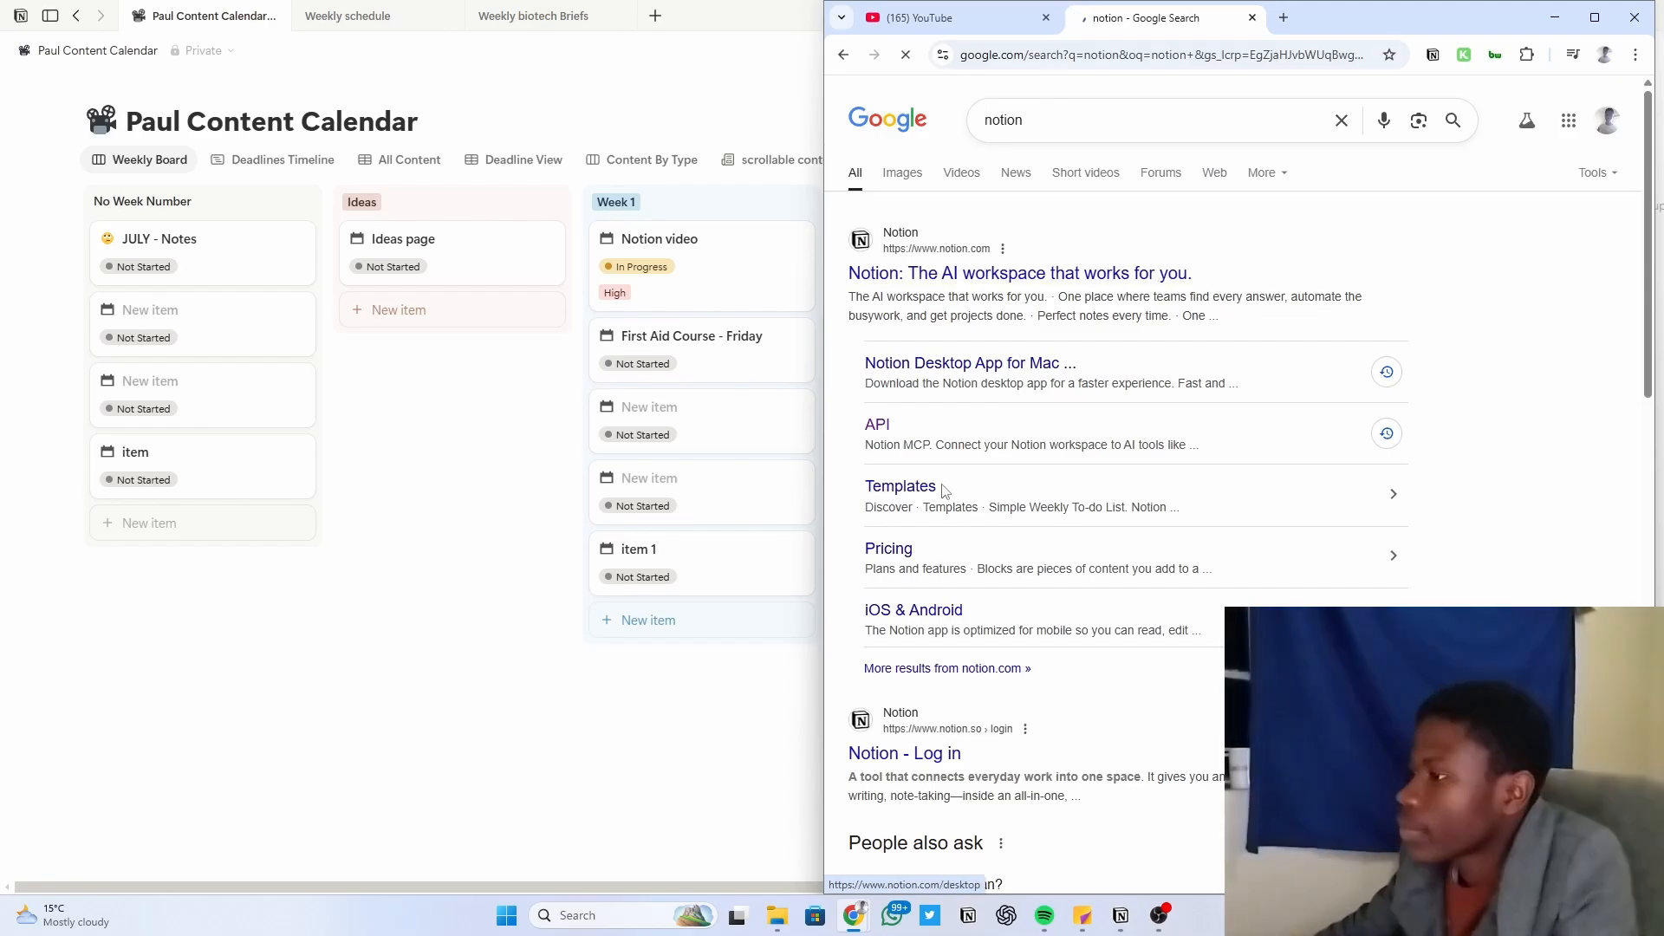
left_click(1594, 11)
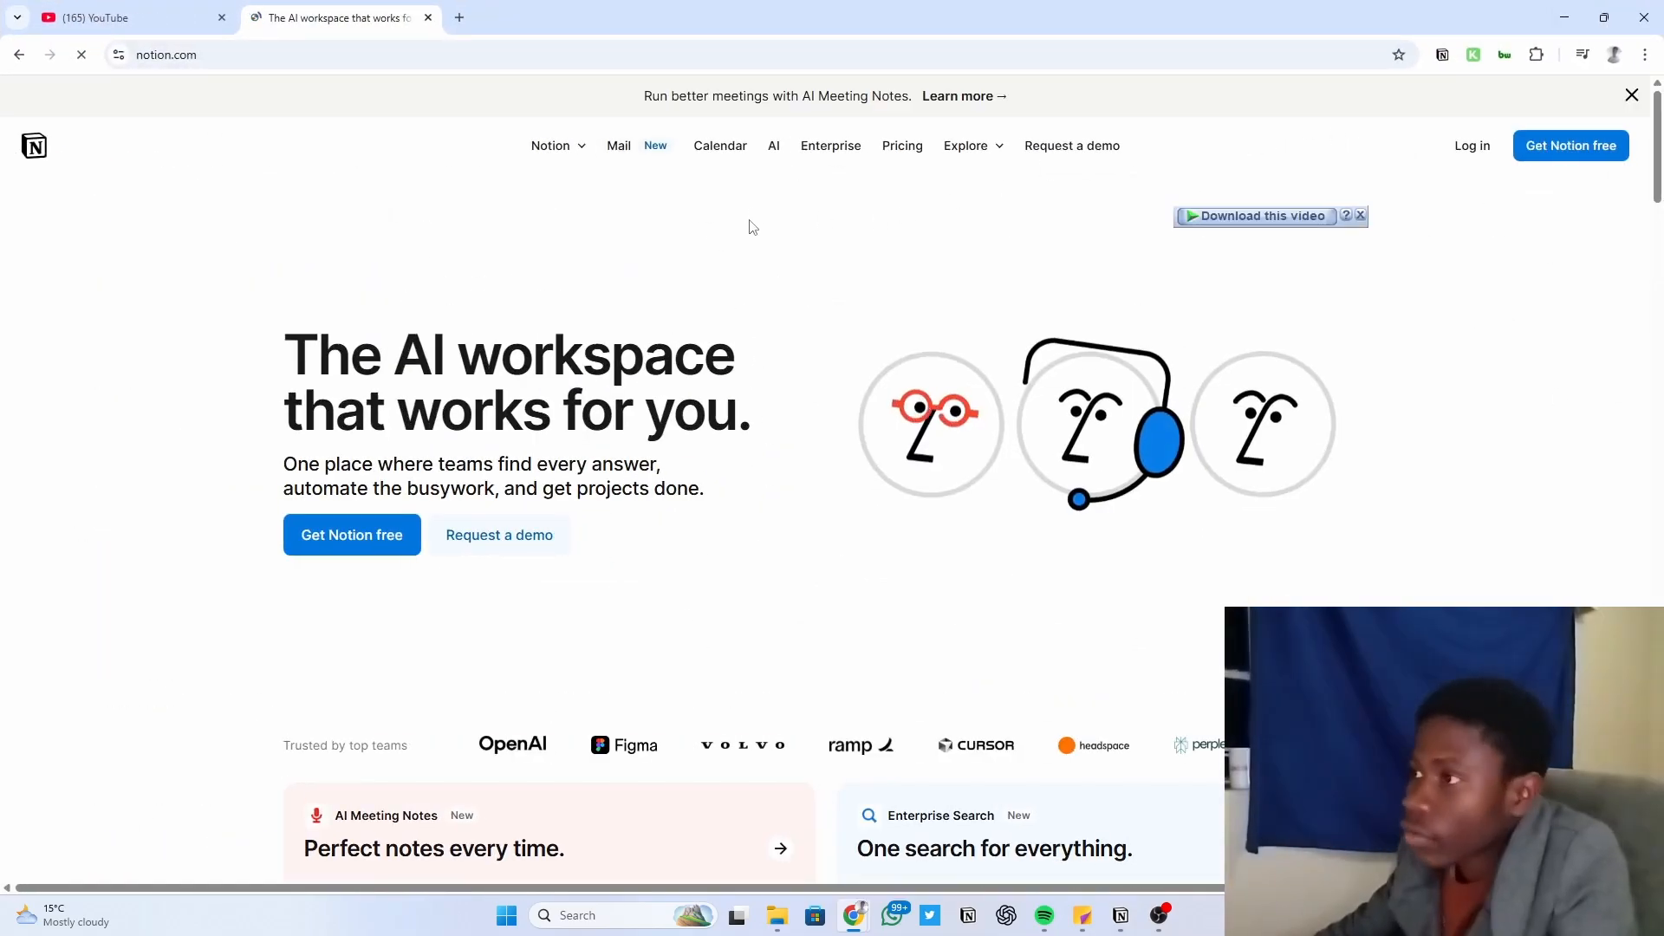
Step: Look over the Notion homepage and return to the content calendar in the Notion app
scroll(857, 501, "down", 8)
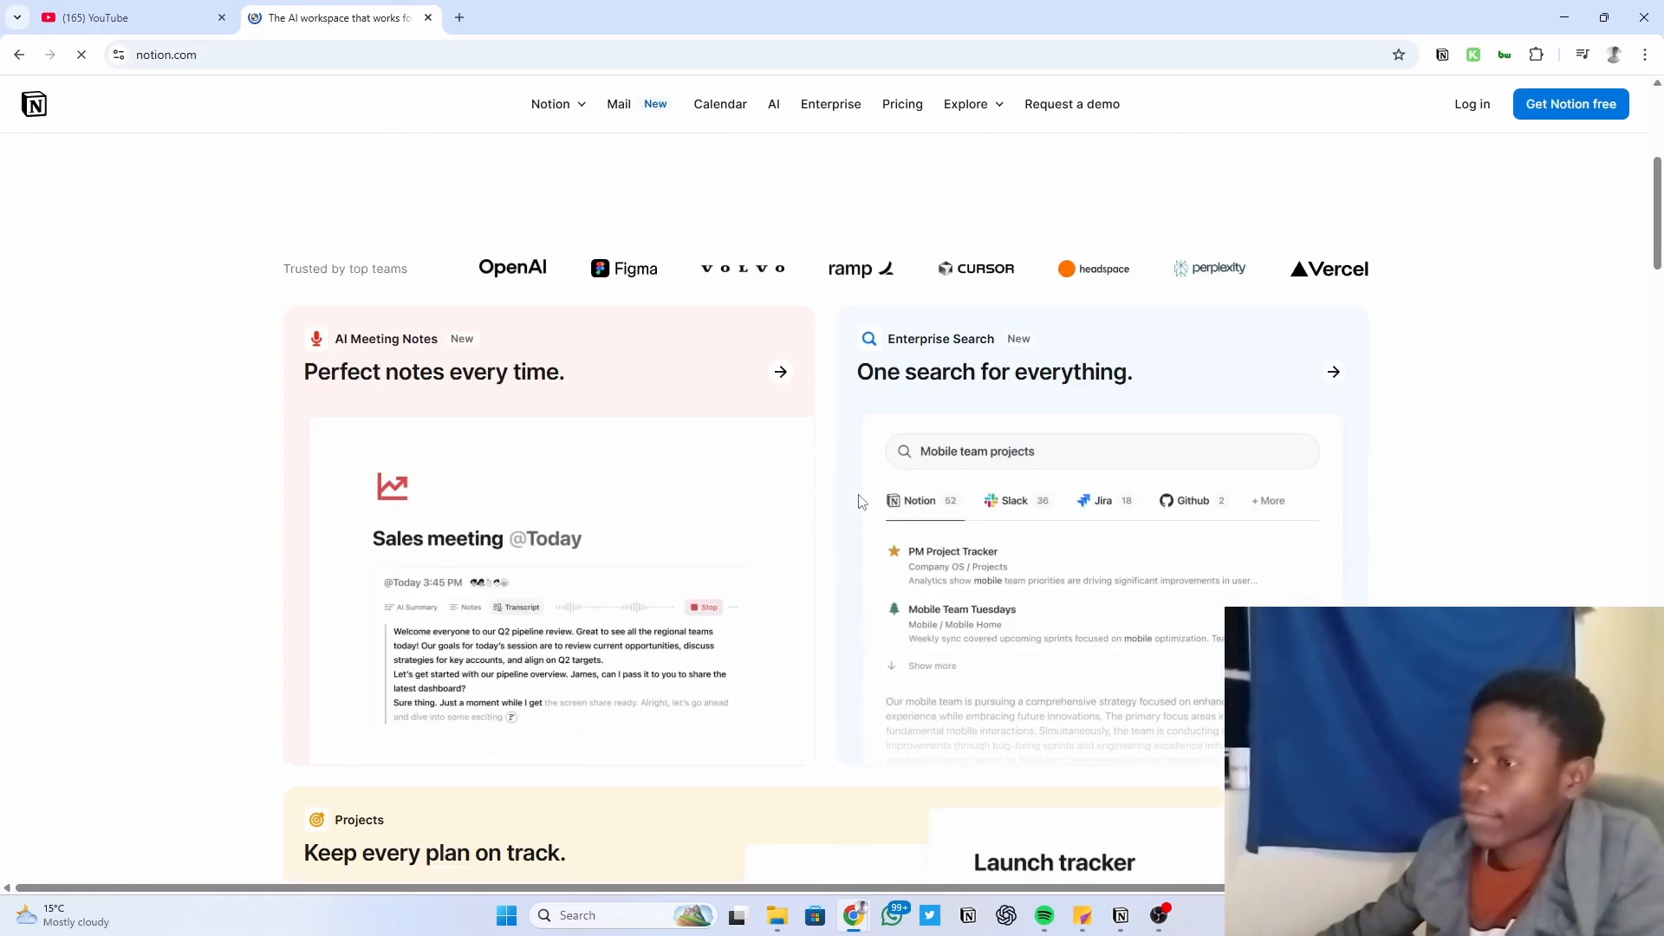
scroll(858, 499, "up", 8)
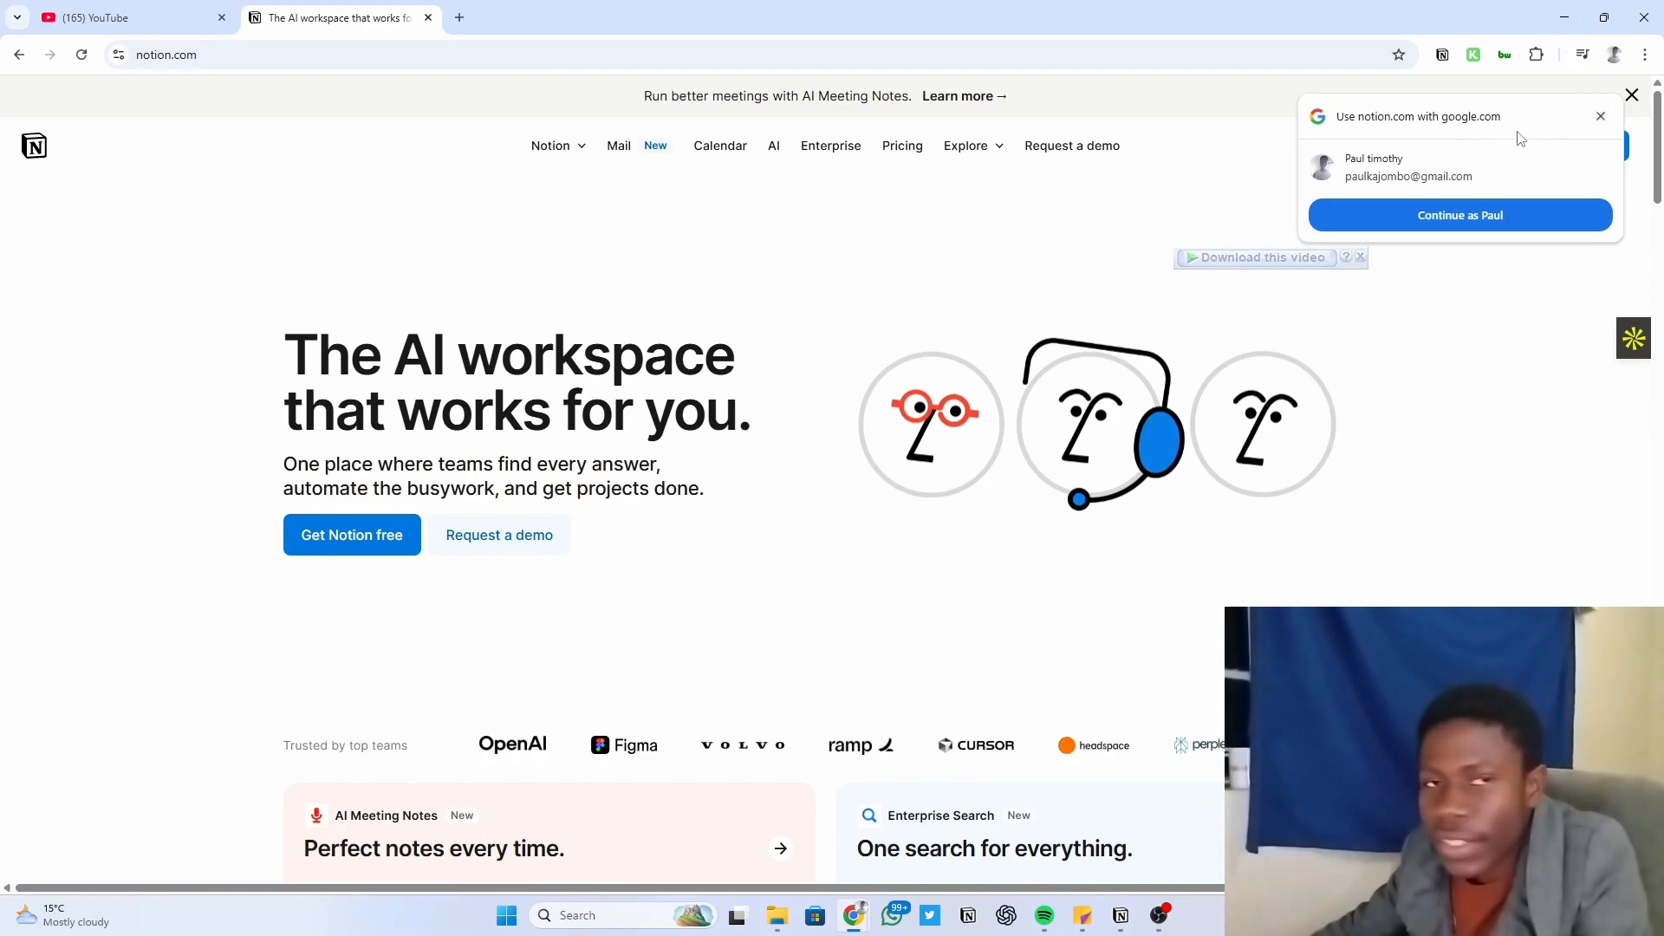
left_click(1565, 18)
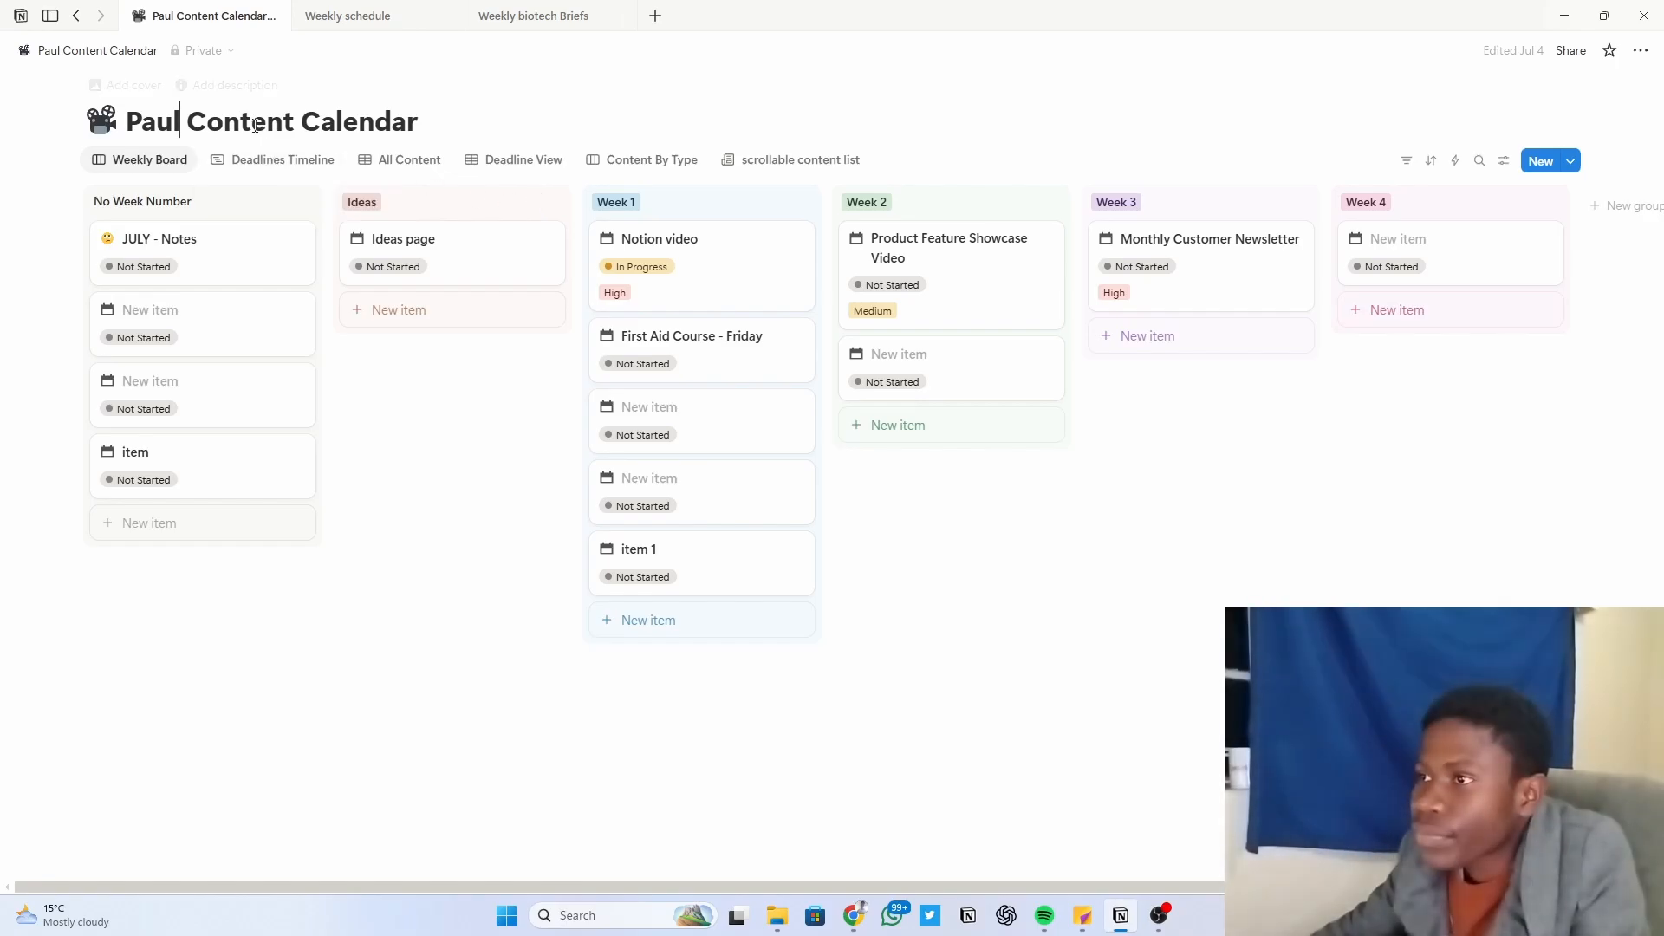
Step: Add a cover to the content calendar page and change it to the astronaut photo from the gallery's NASA Archive
left_click(127, 85)
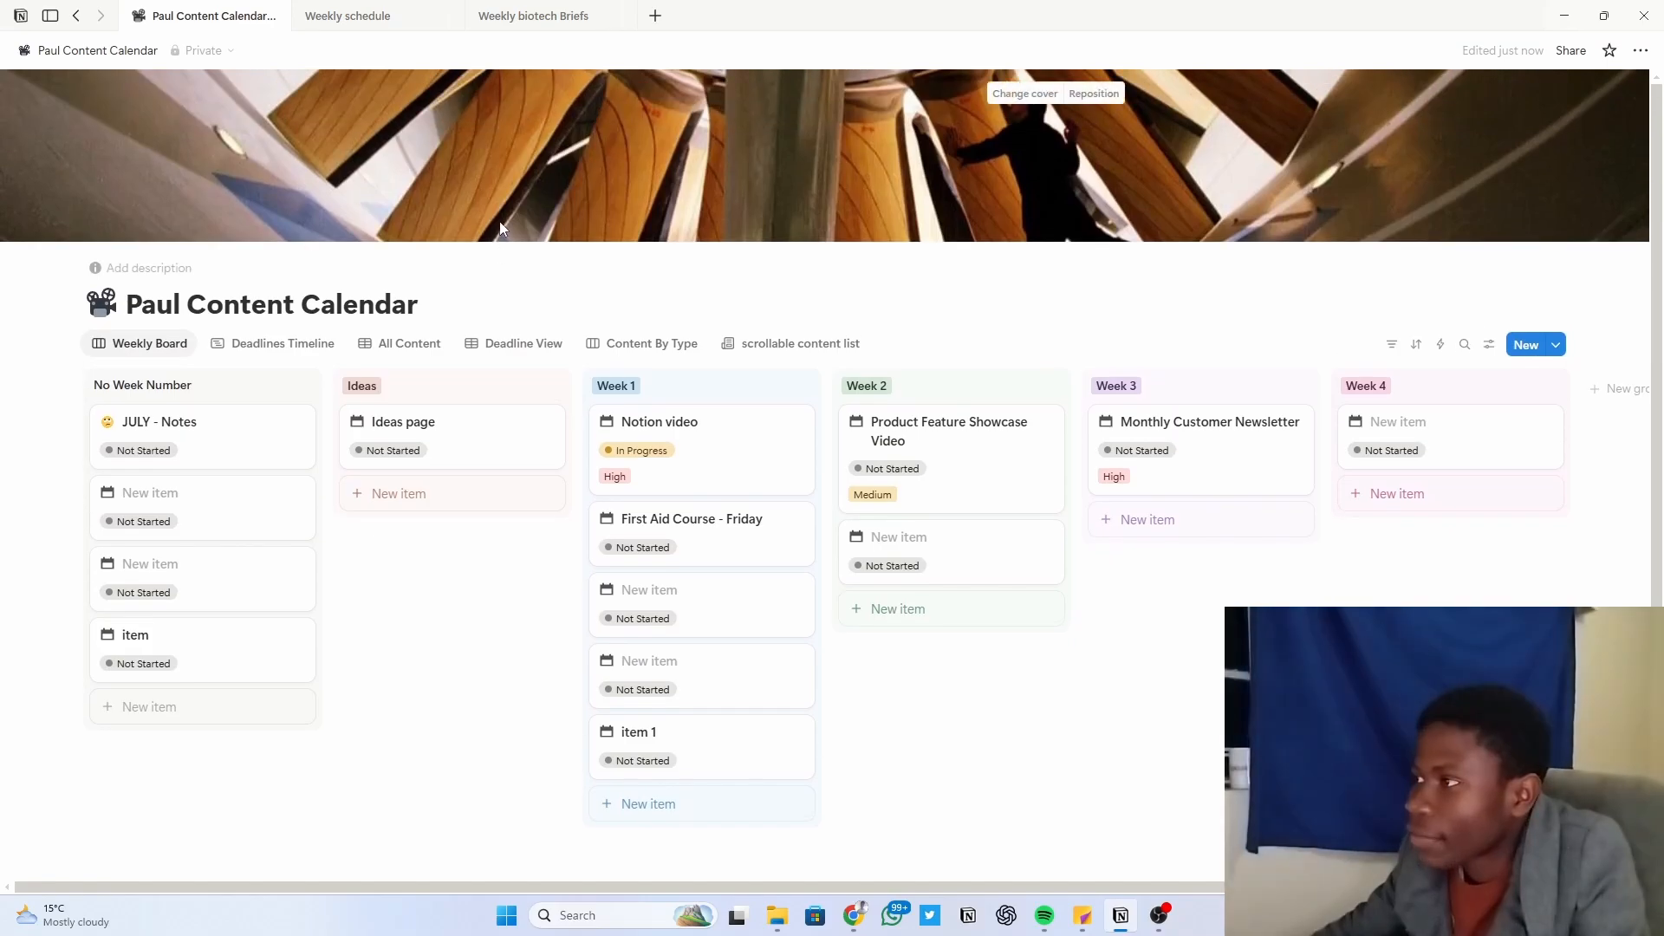
left_click(1025, 93)
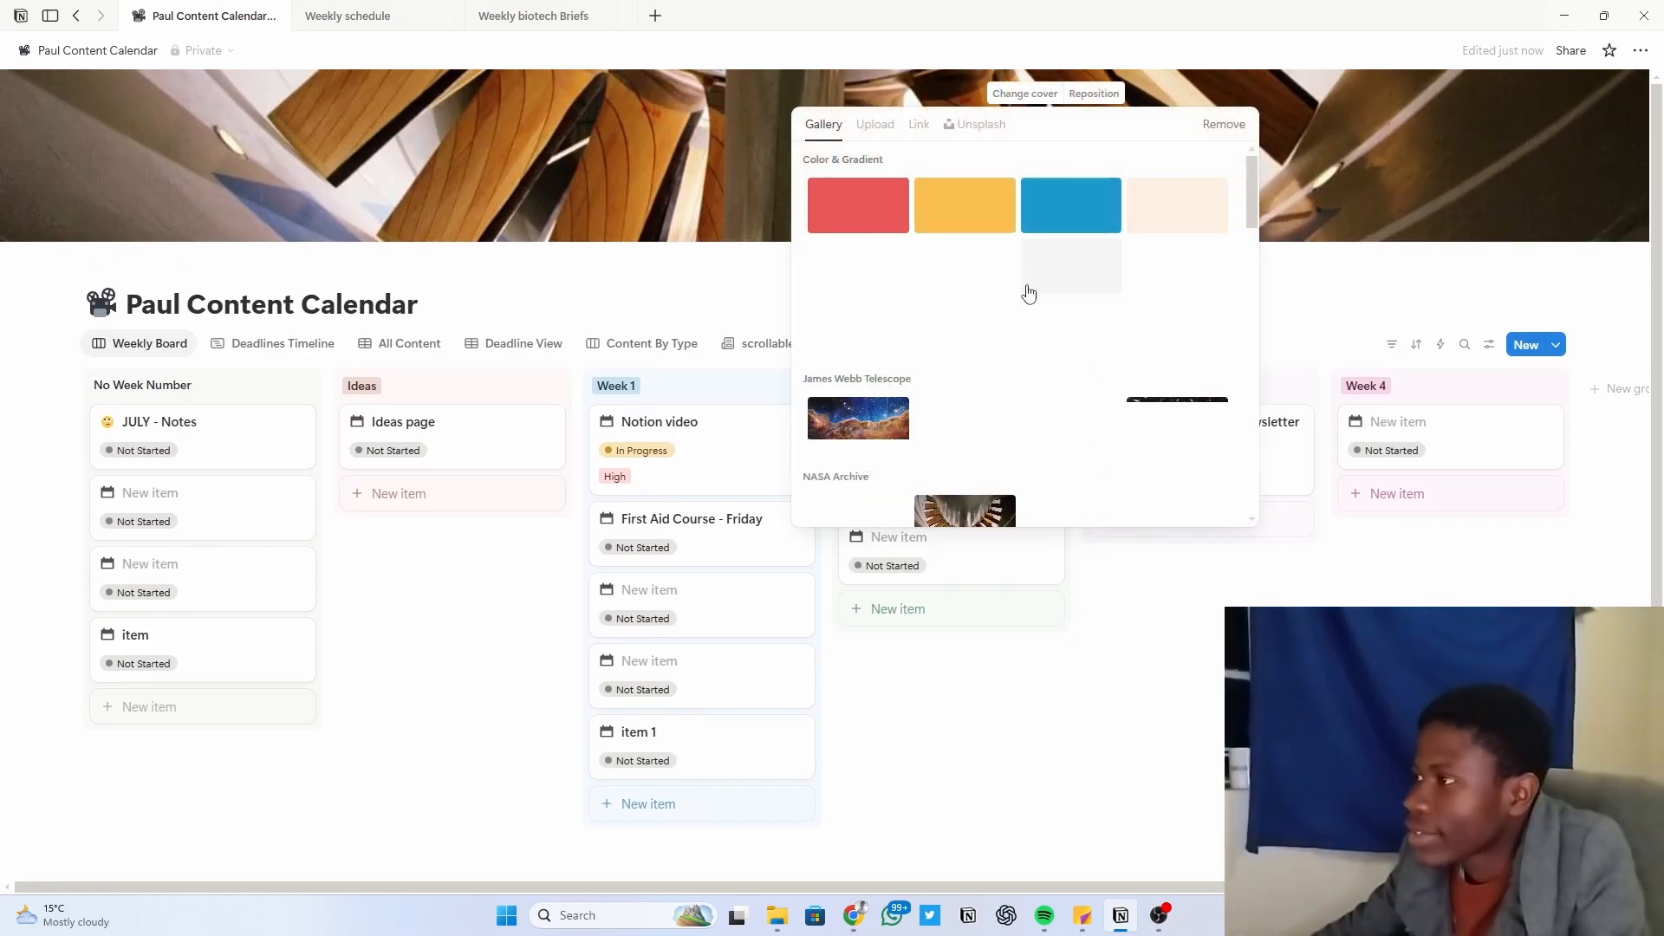
scroll(1049, 372, "down", 6)
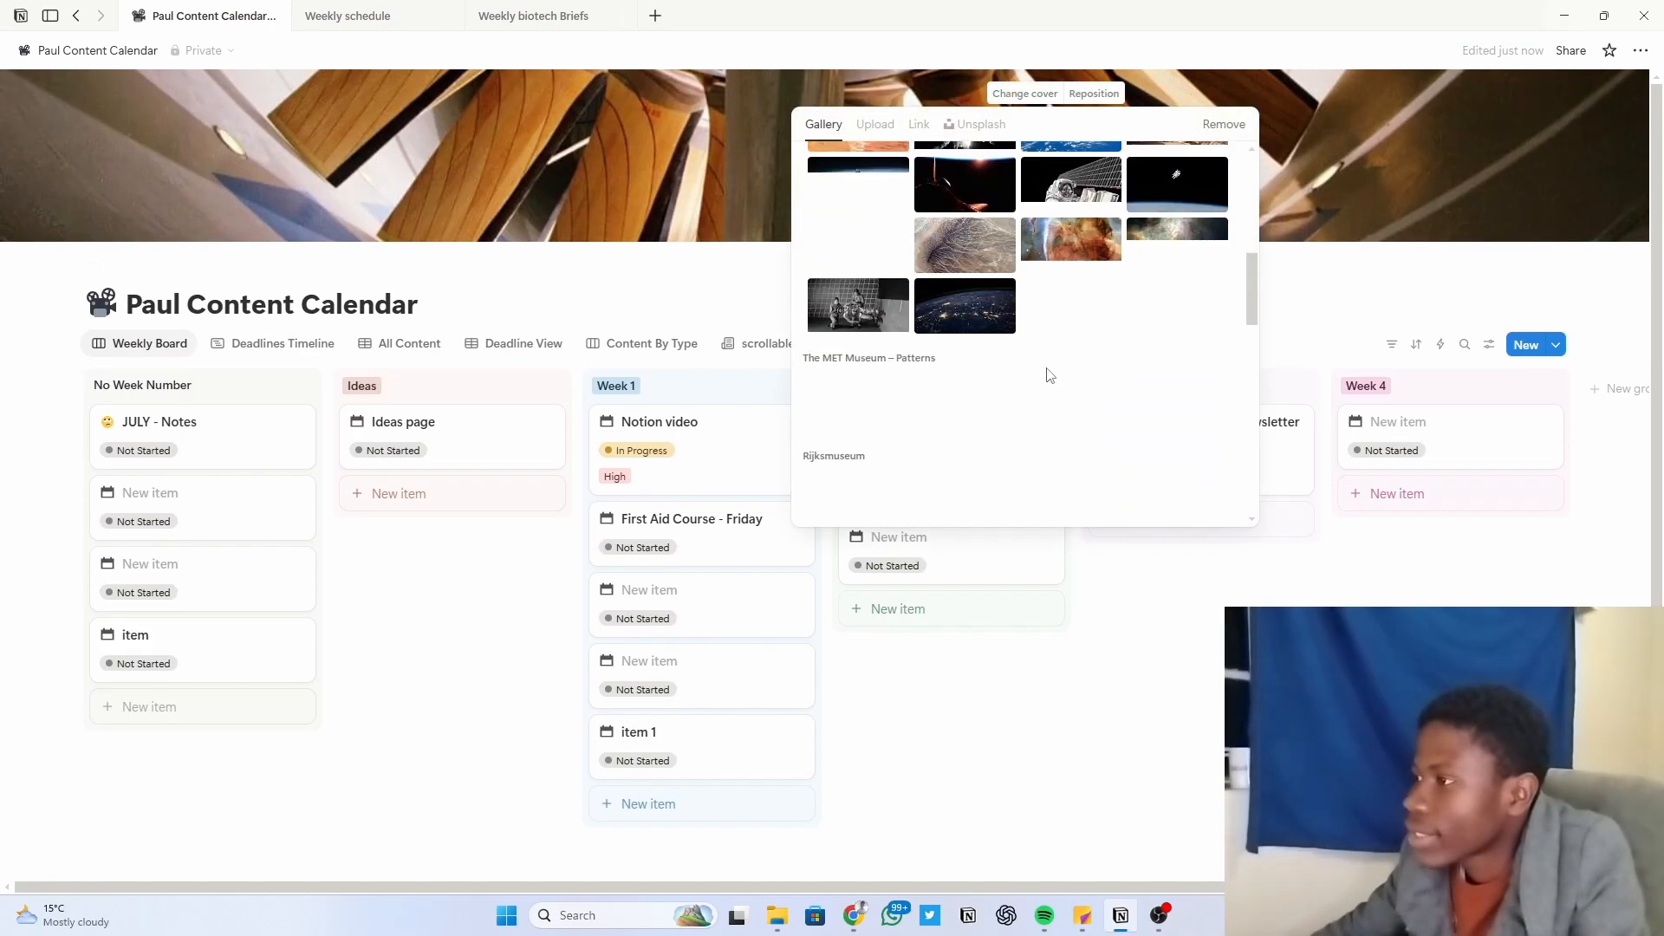
scroll(1049, 373, "up", 1)
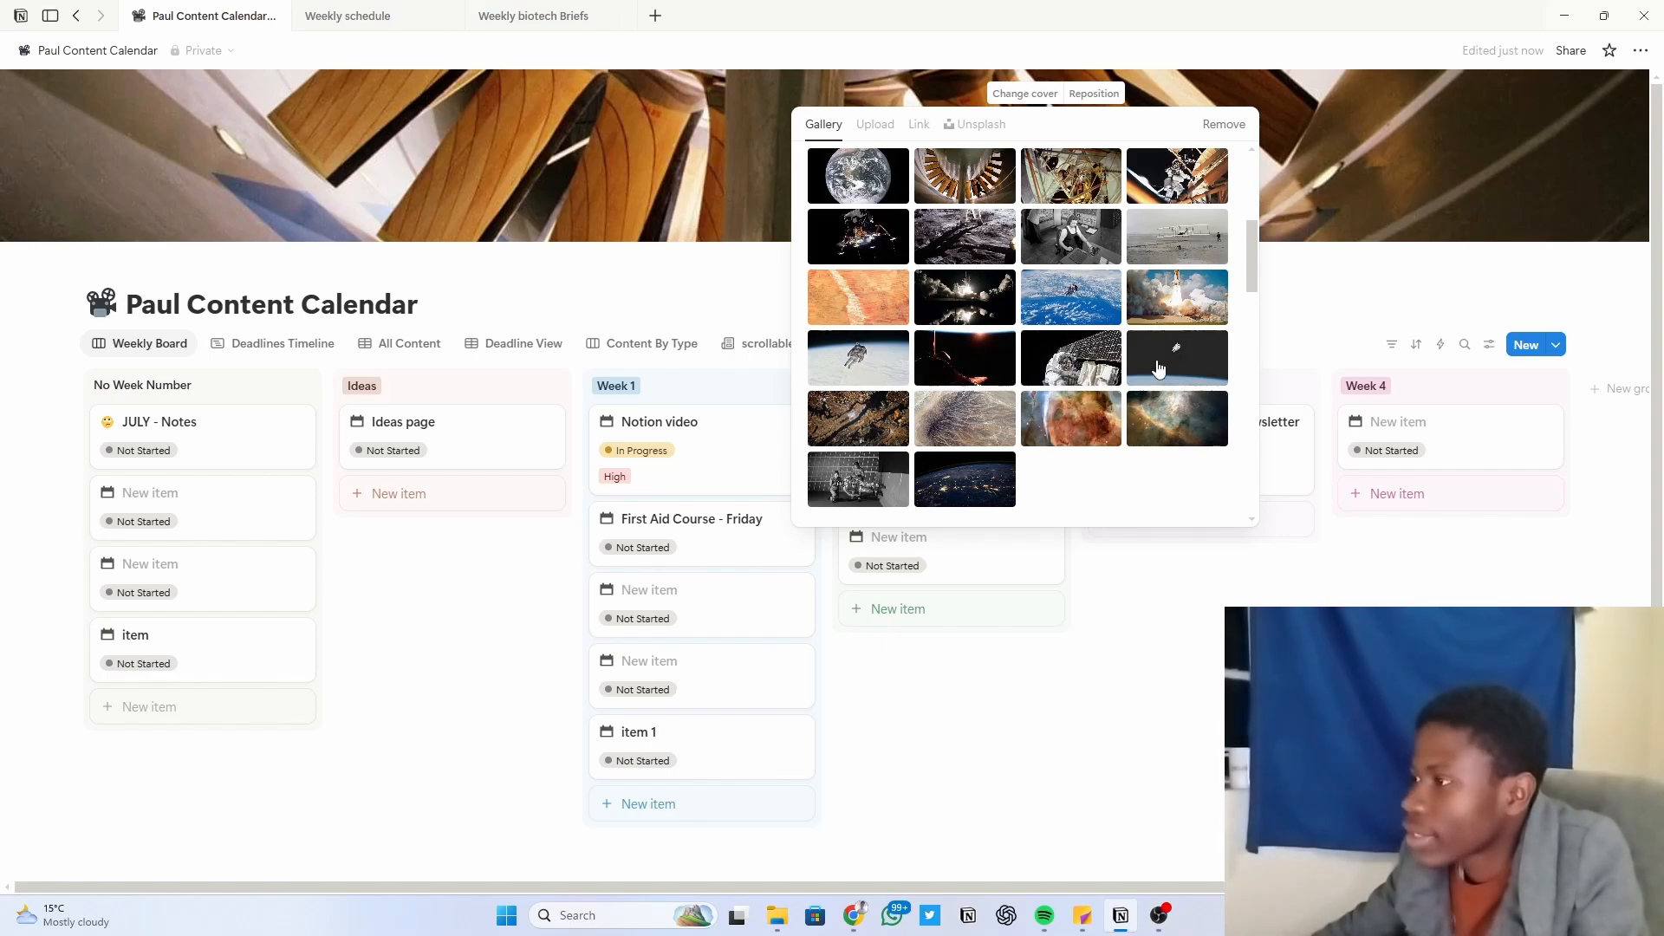
left_click(1328, 256)
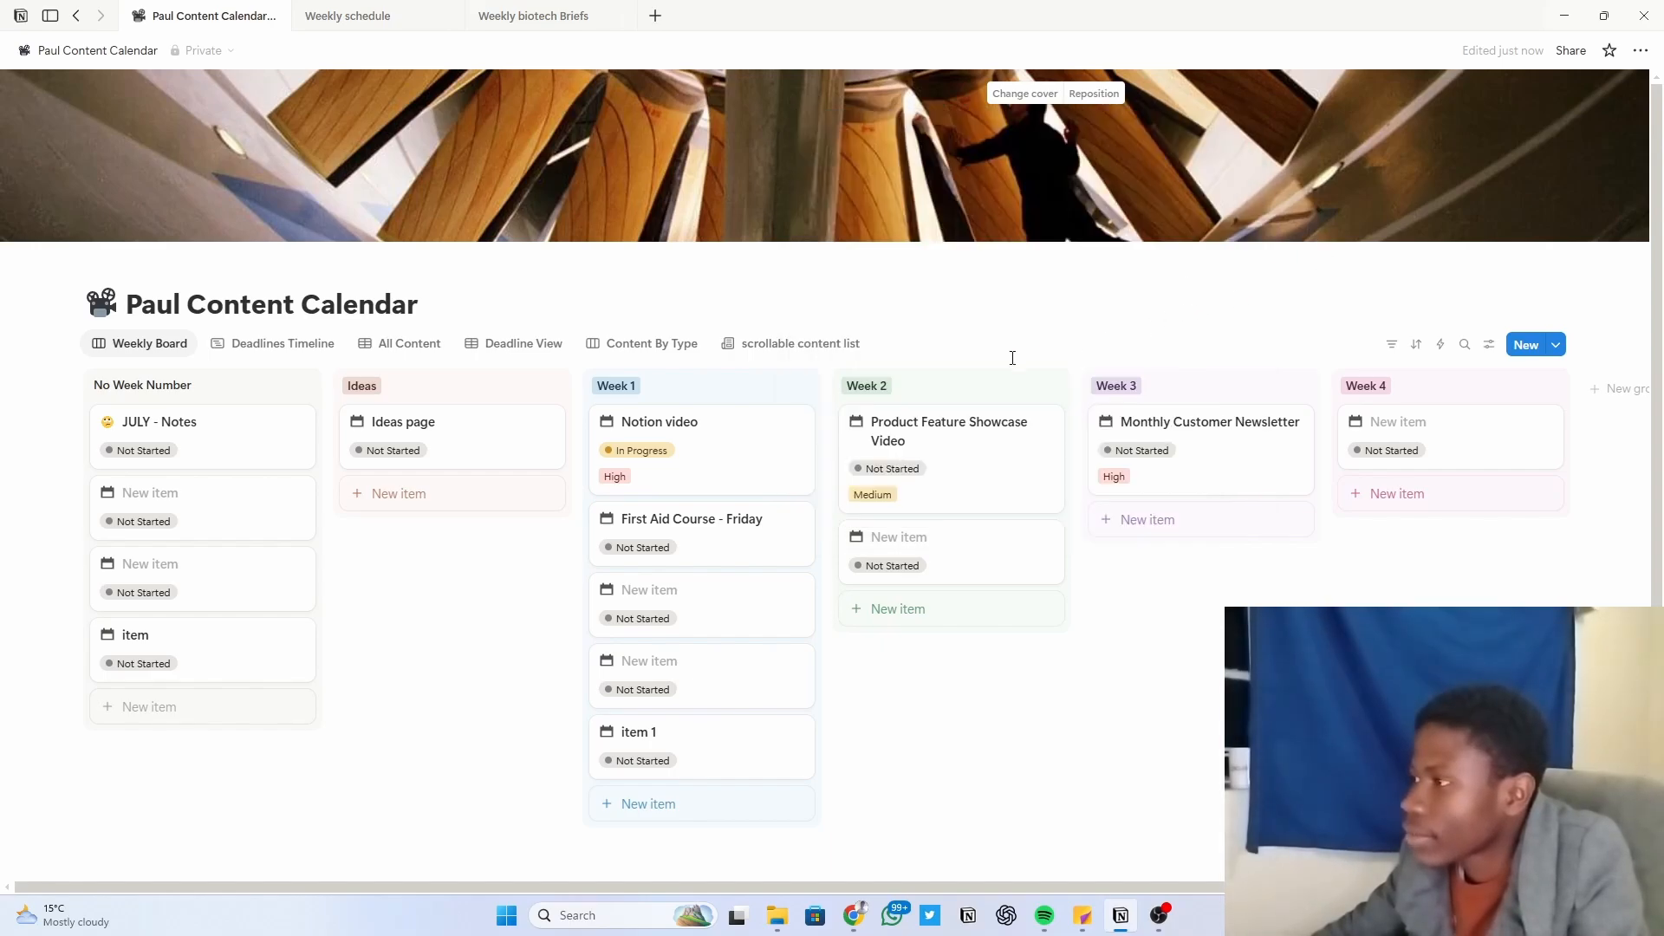
scroll(425, 600, "down", 2)
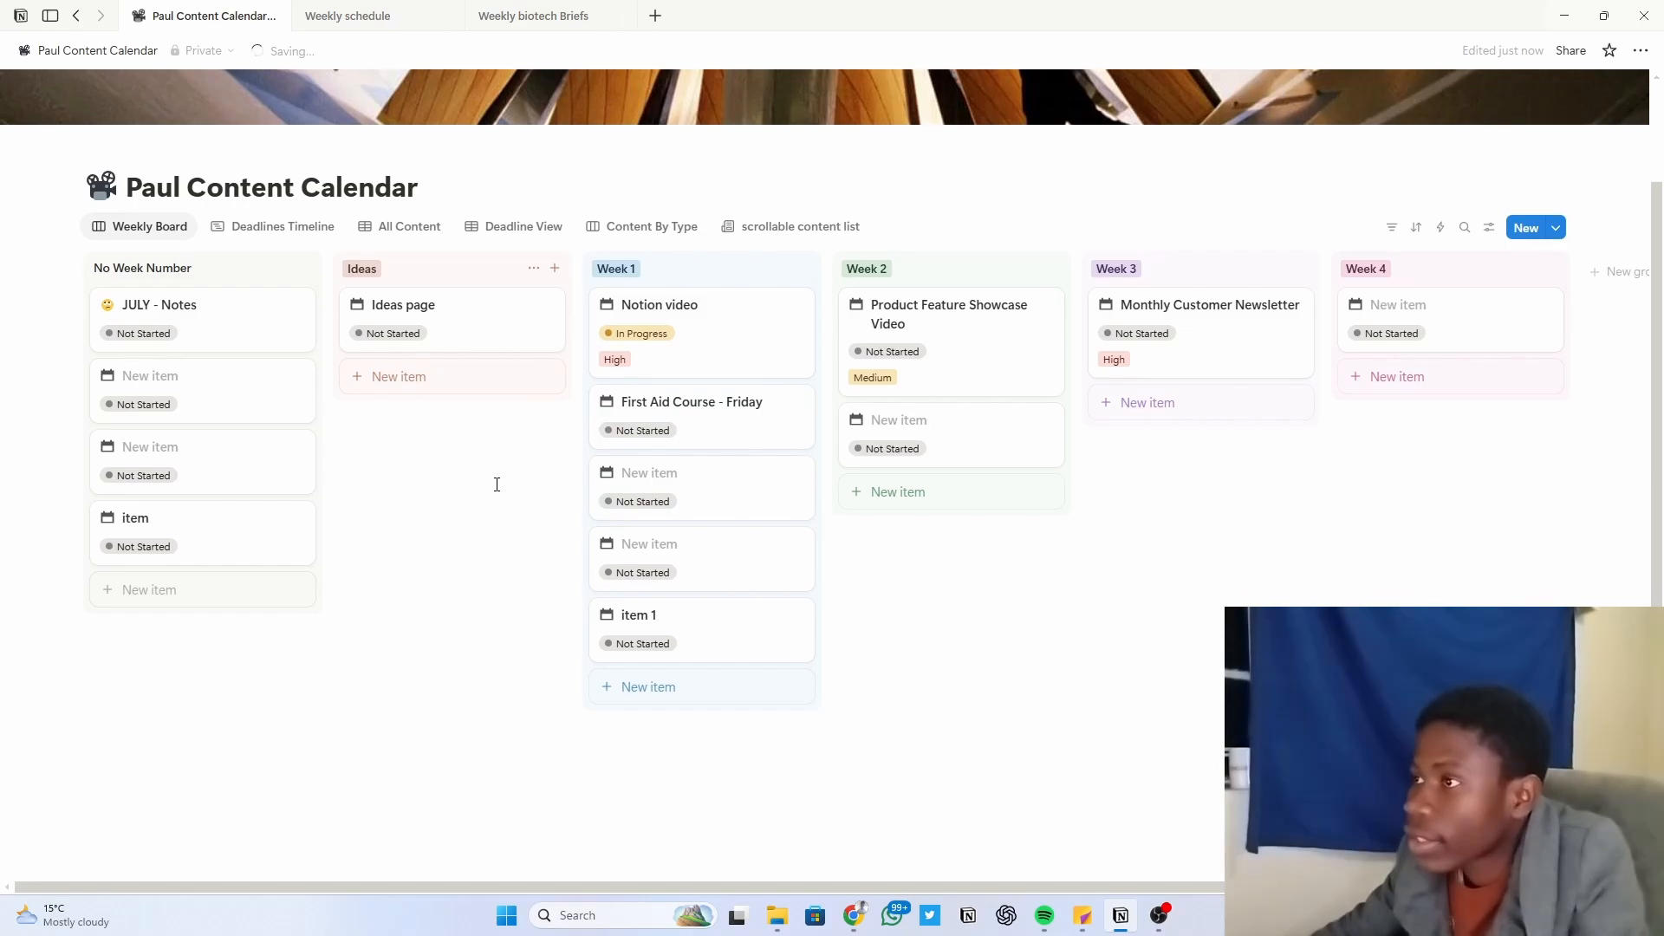
scroll(495, 484, "up", 2)
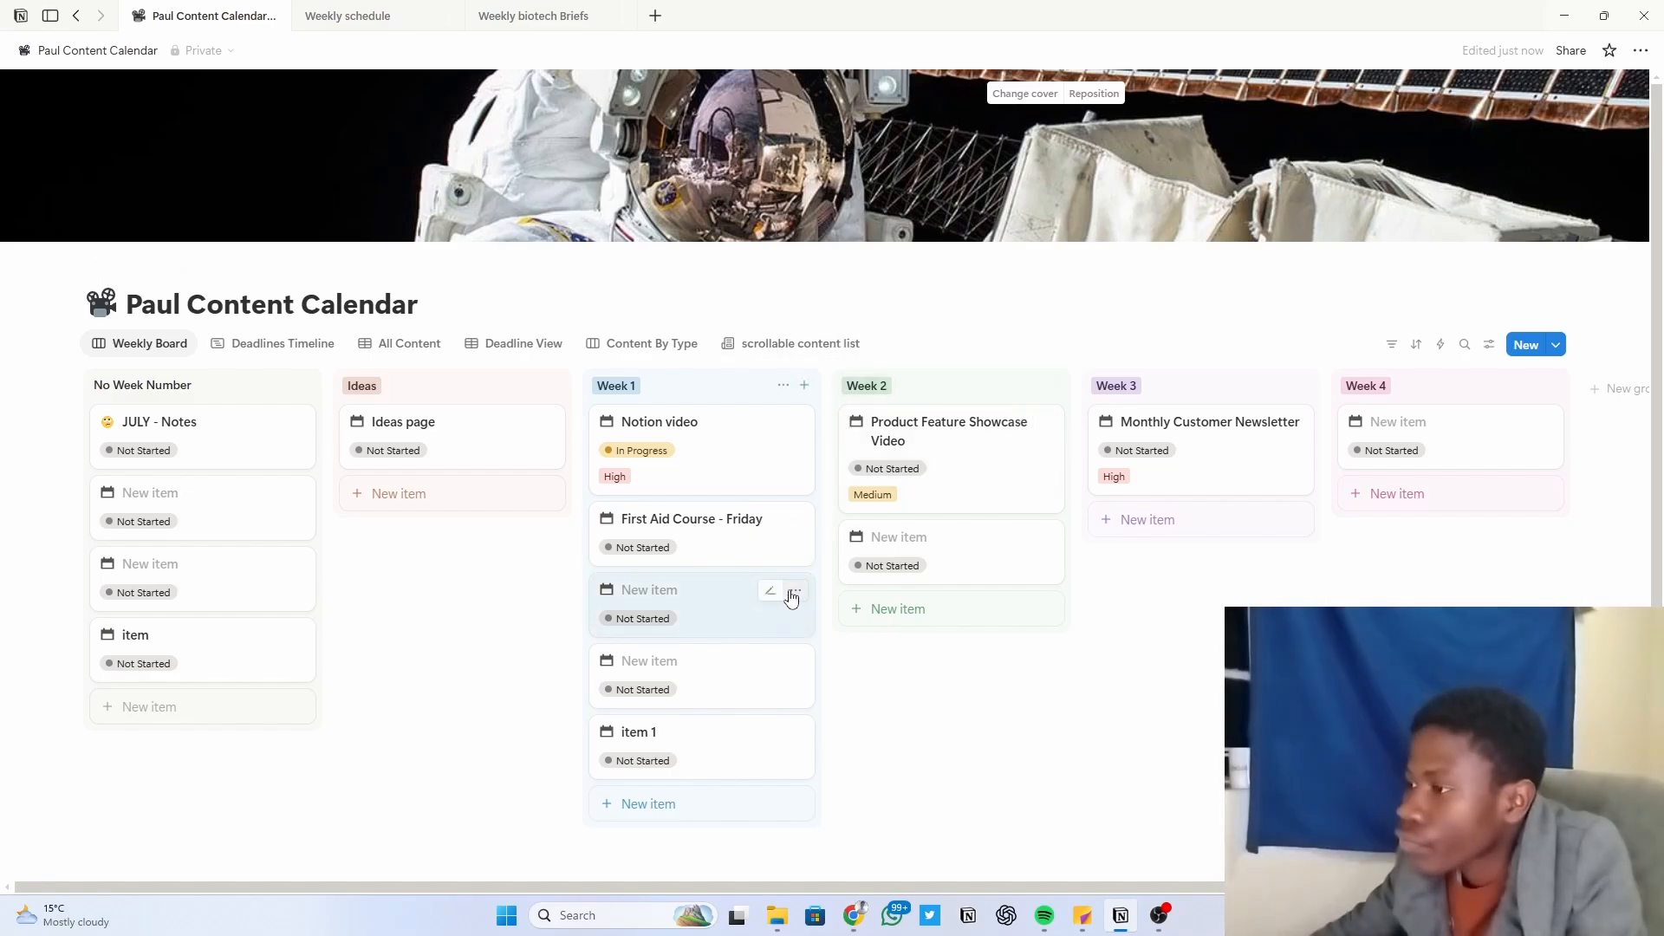
left_click(793, 592)
left_click(580, 620)
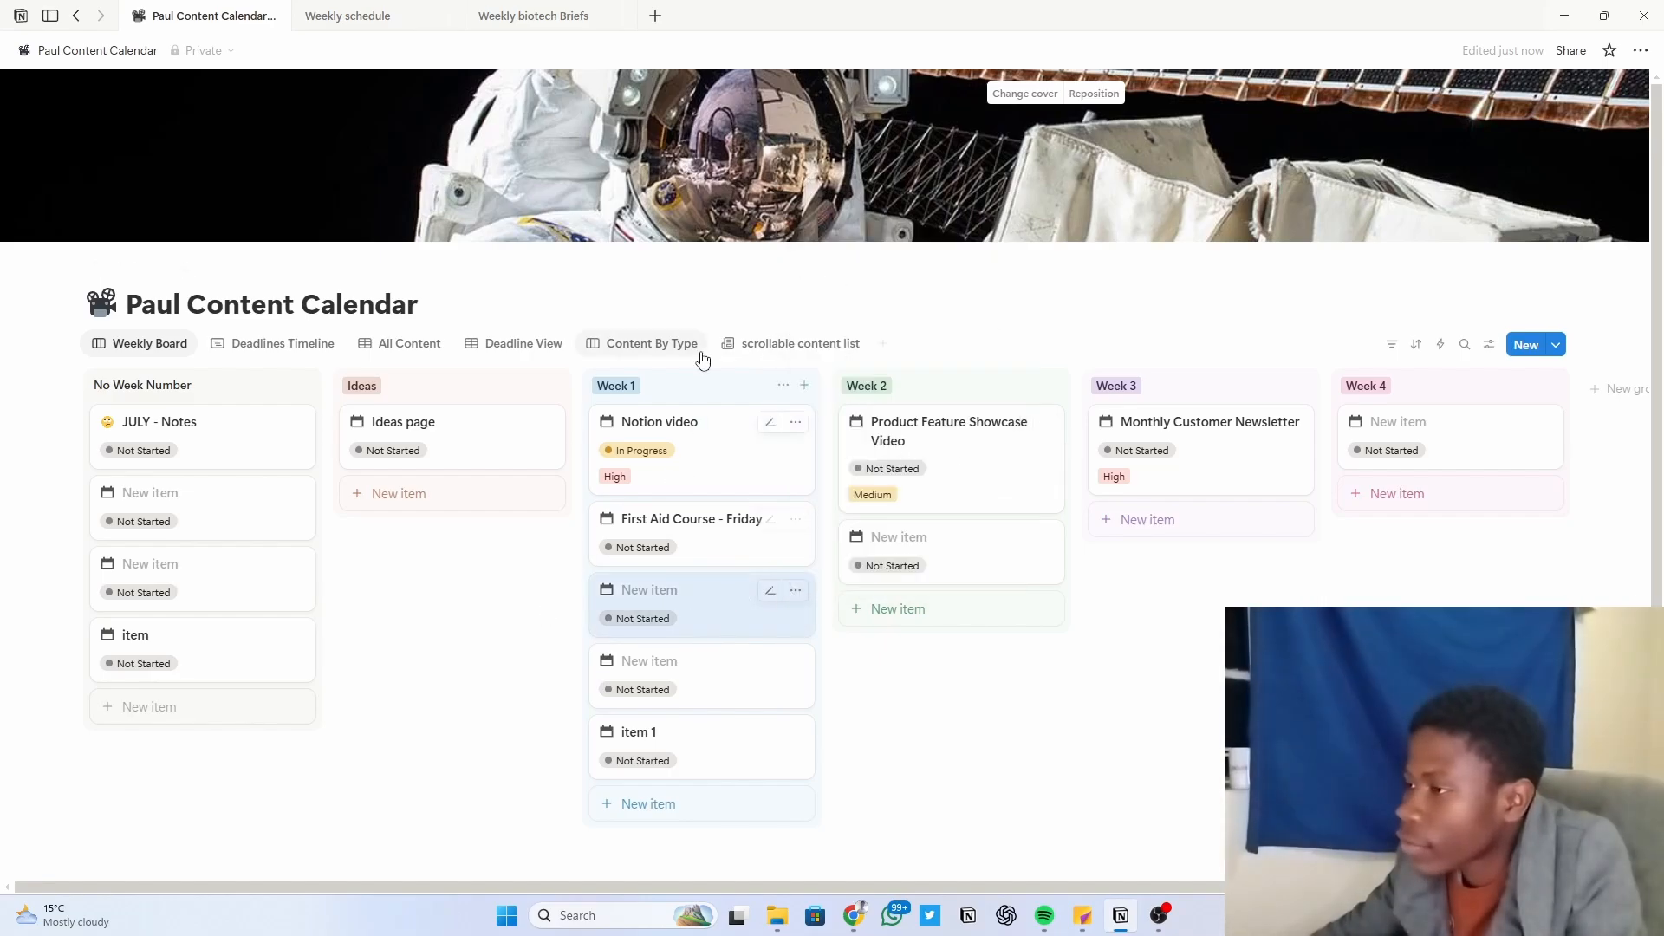
key("super+n")
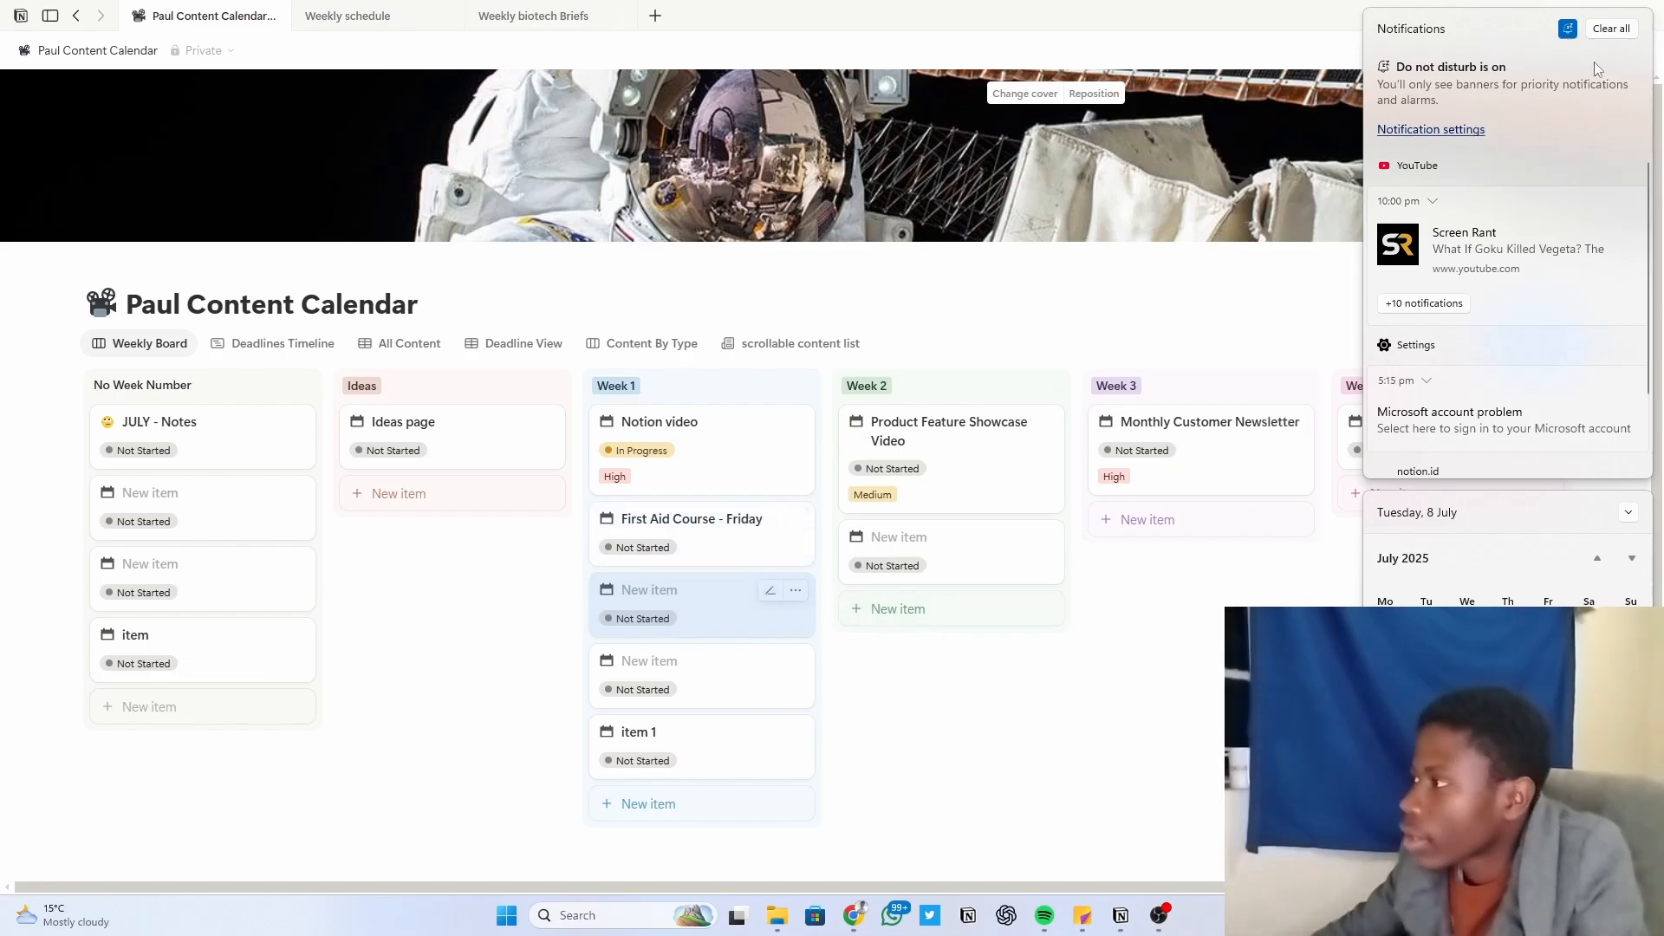
left_click(1084, 741)
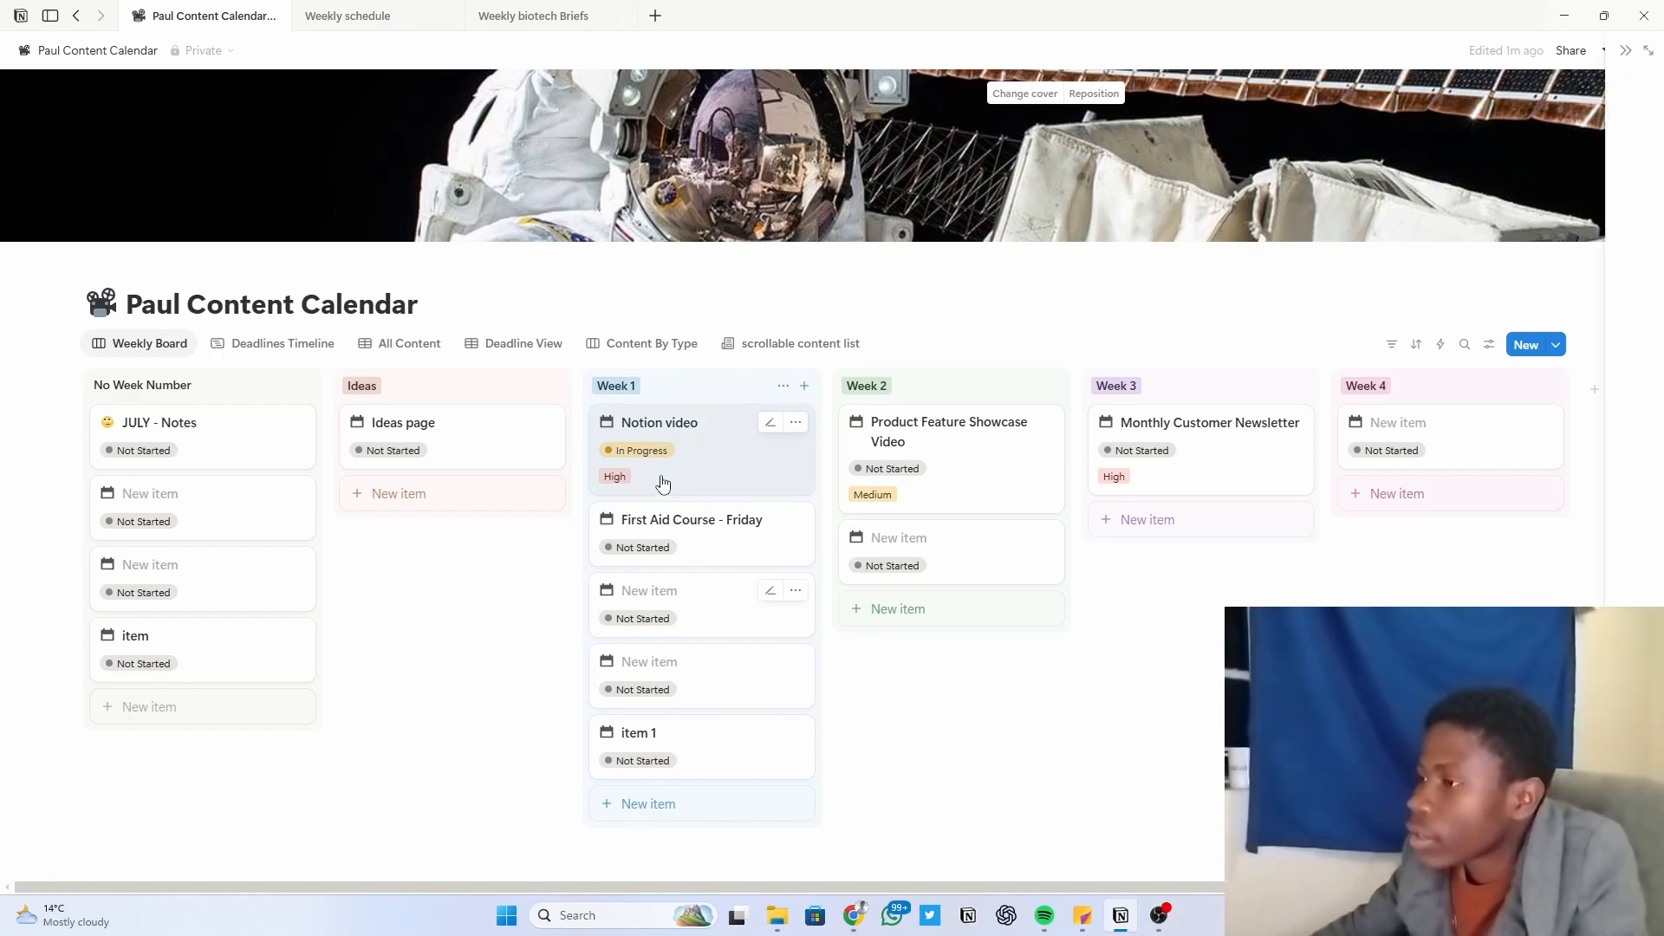
Step: Add the comment "currently" to the Notion video card in Week 1 and view the card's status options
left_click(658, 482)
left_click(1073, 298)
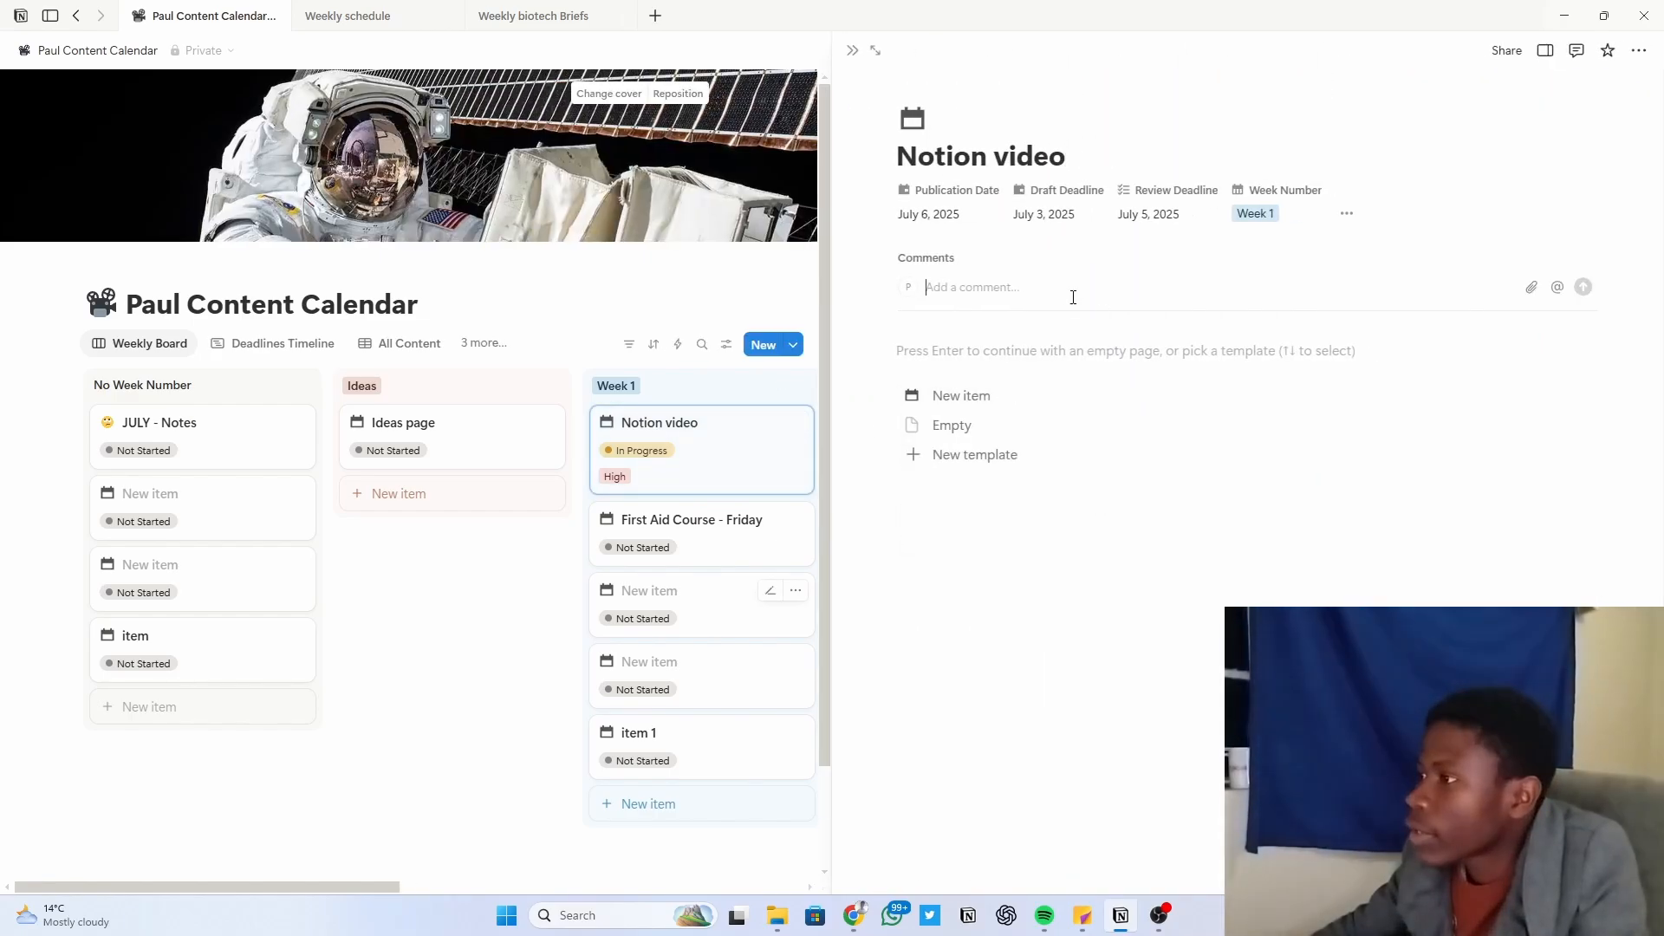
type("cur")
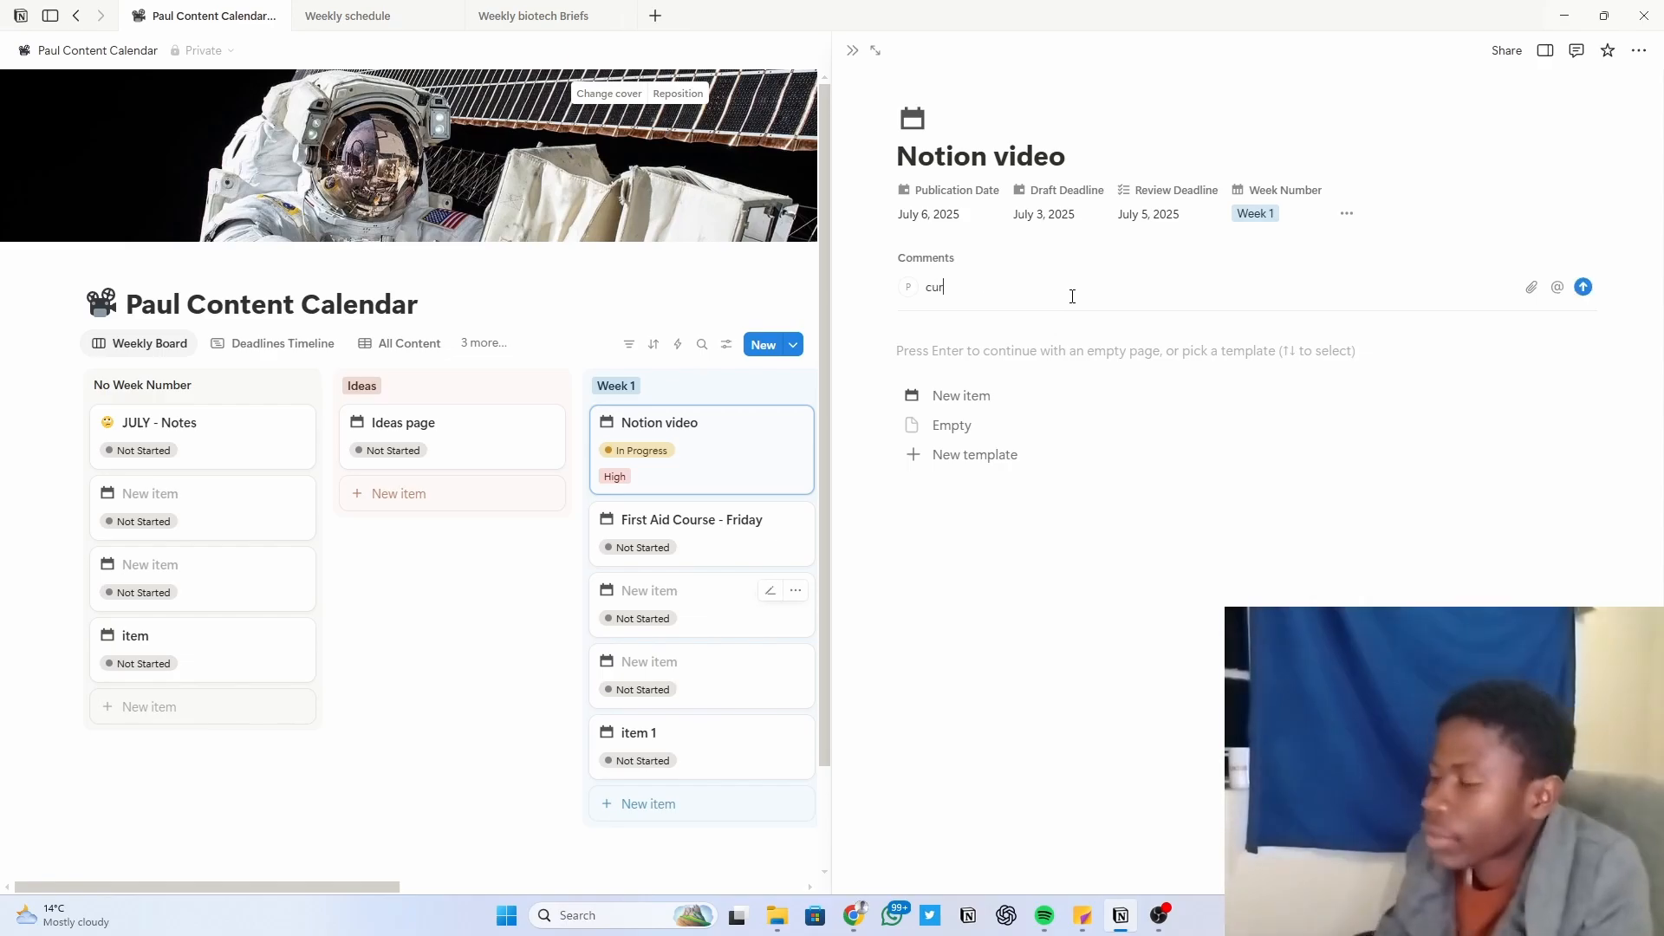
type("rentl")
key("BackSpace")
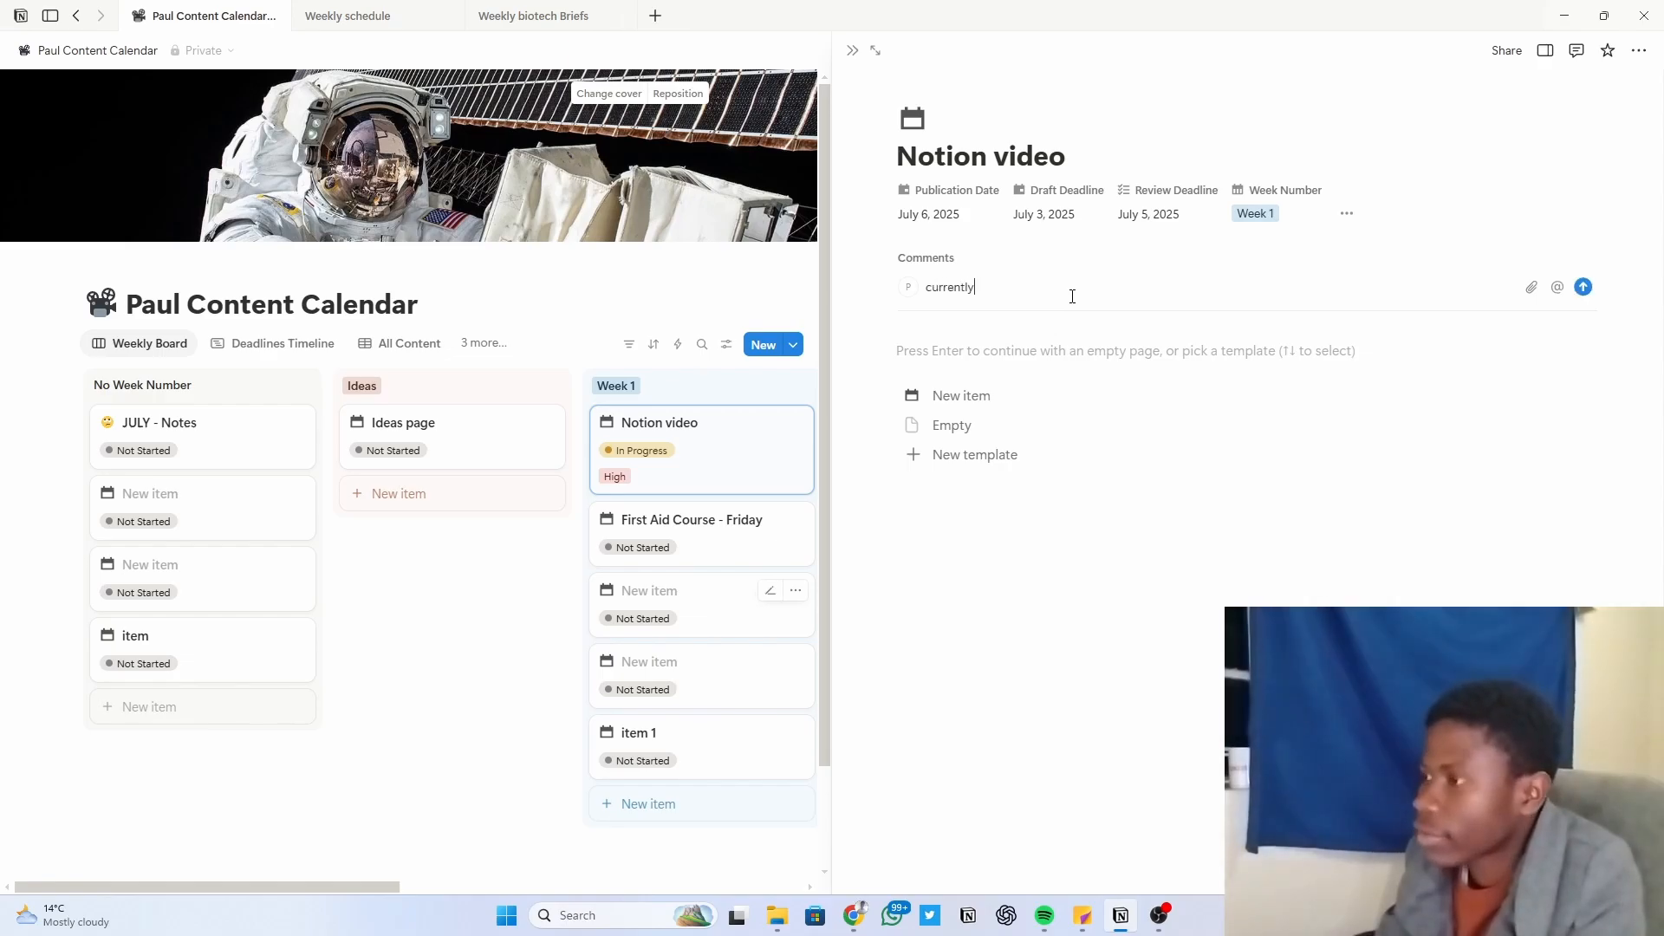
key("Return")
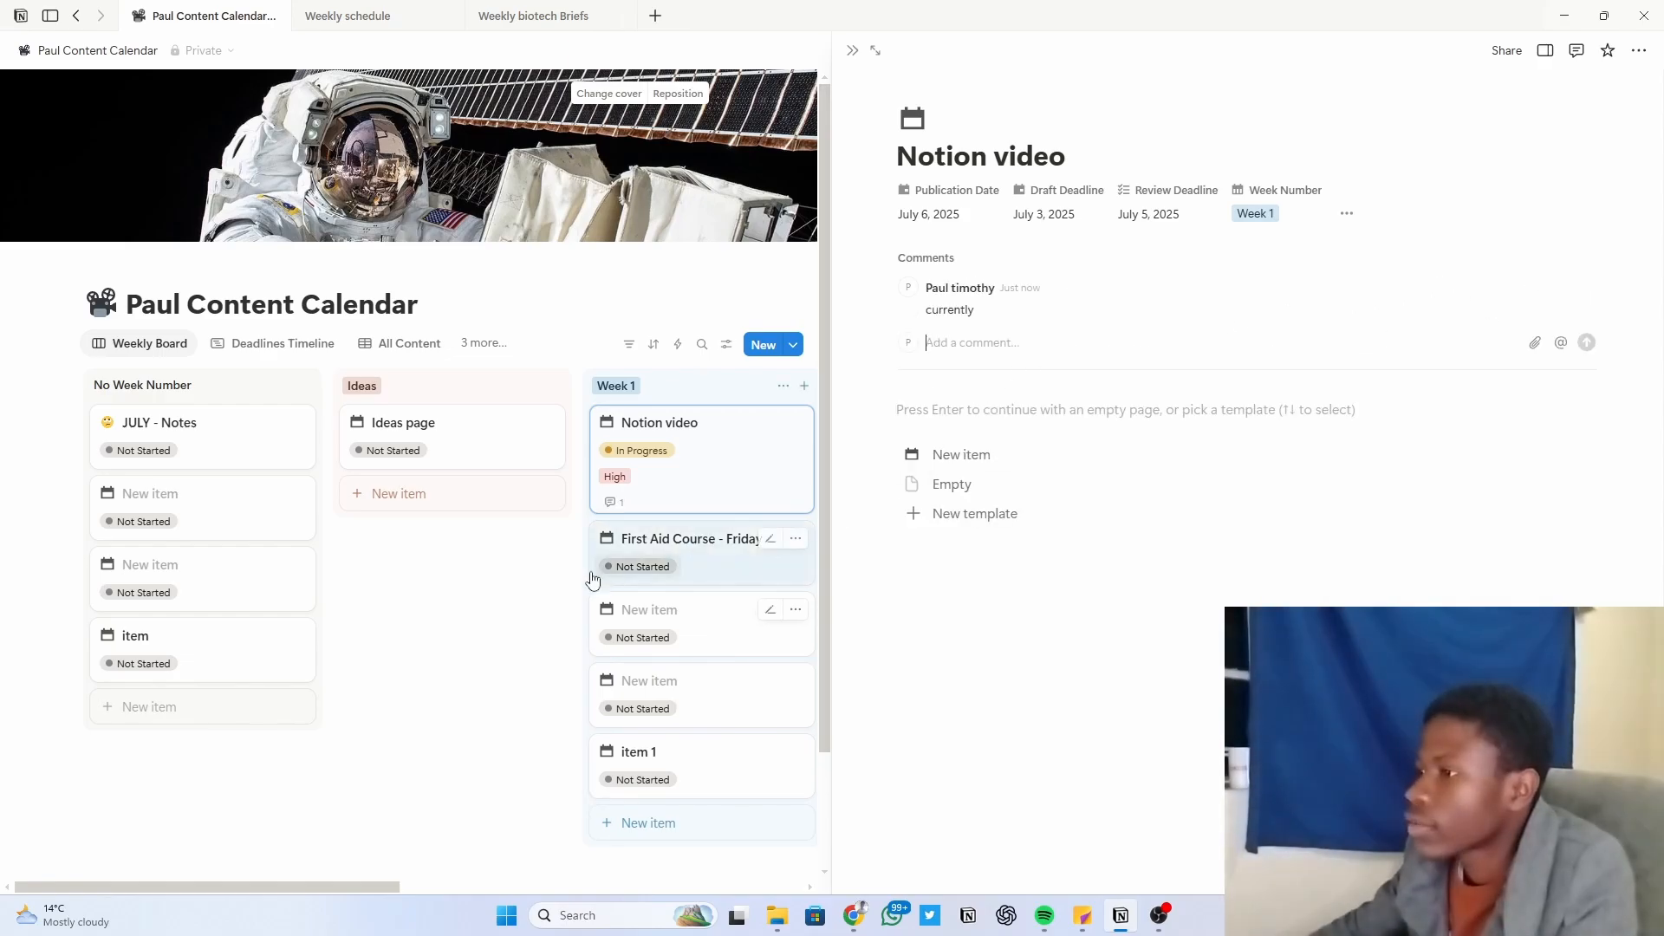
left_click(554, 564)
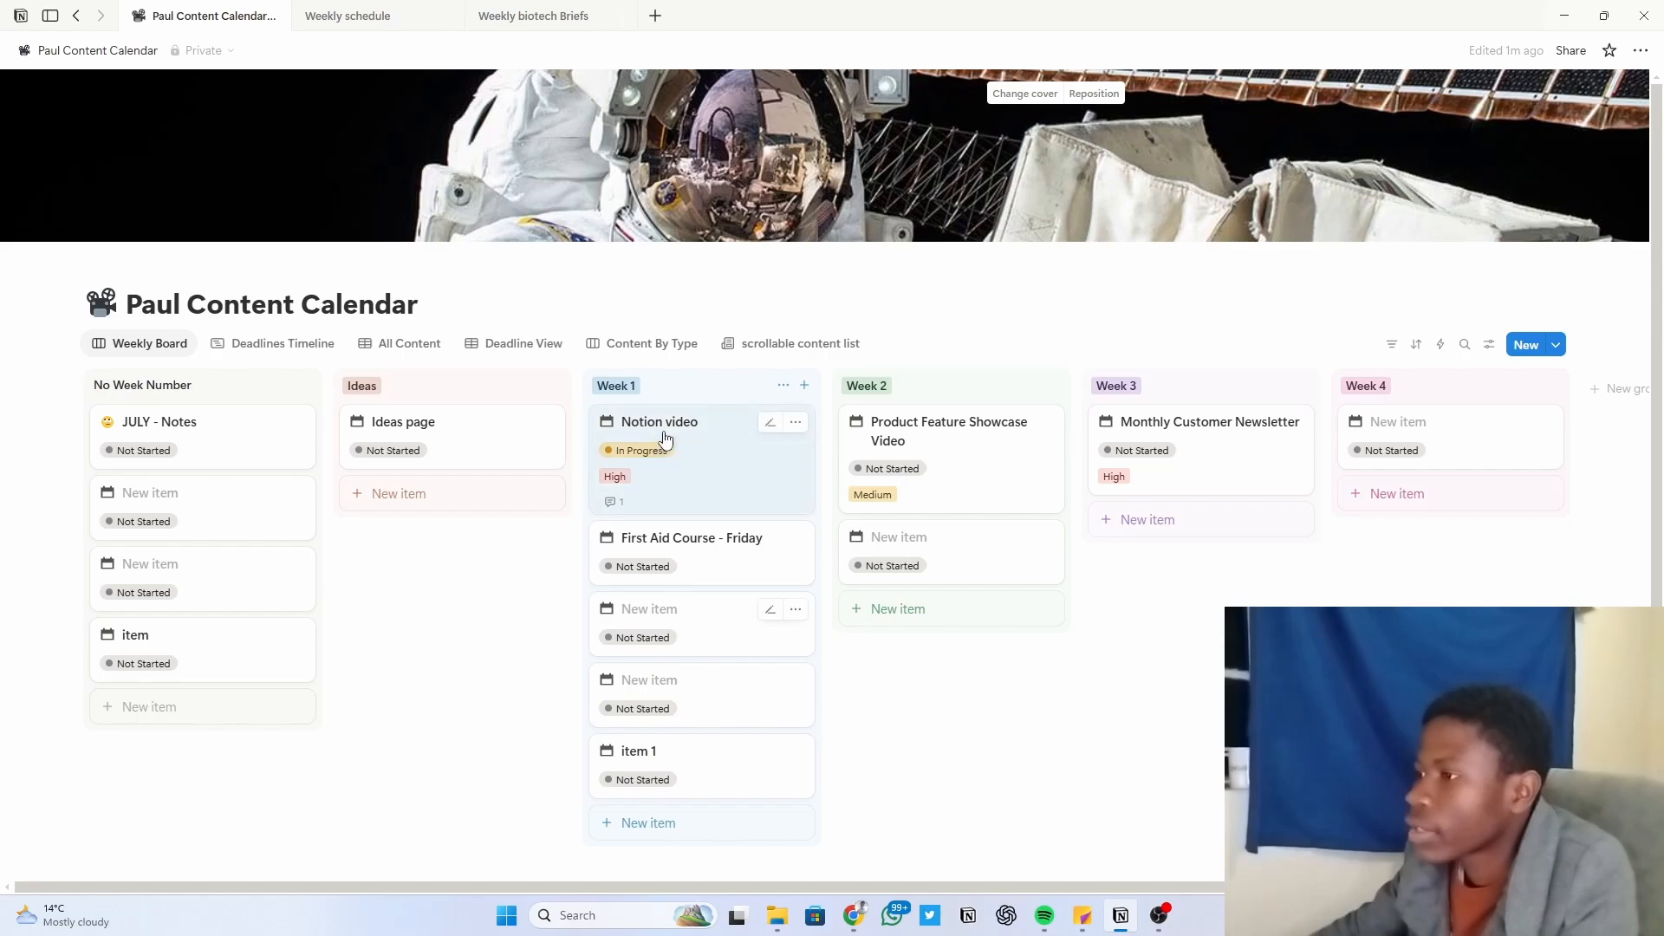
left_click(638, 453)
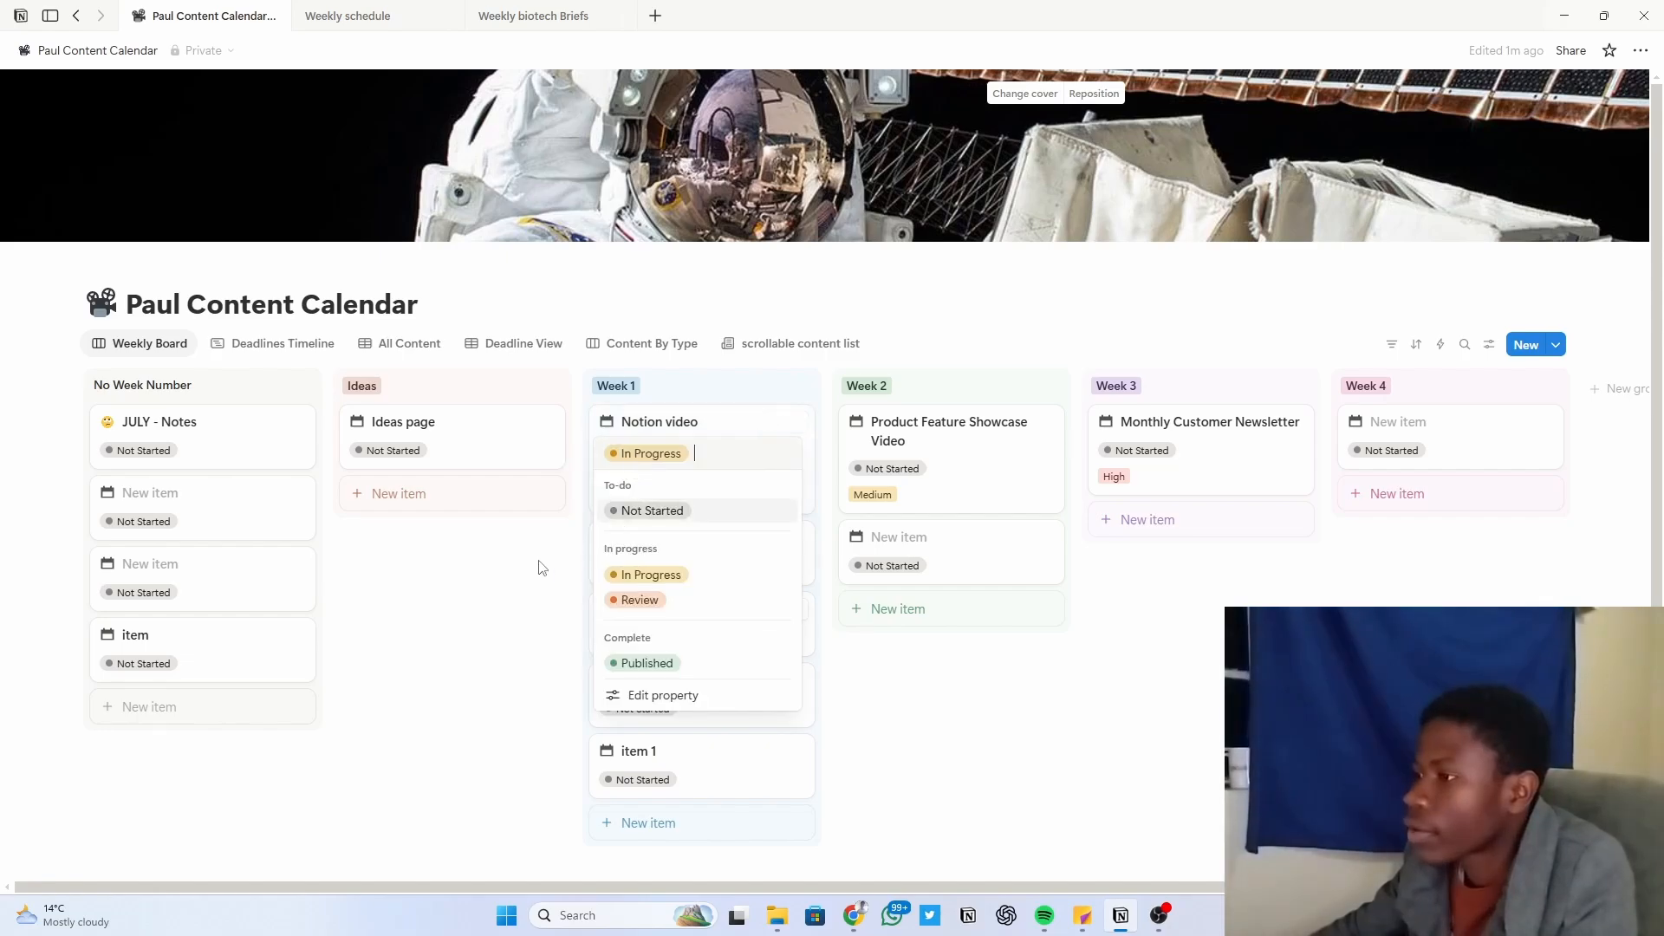
left_click(539, 563)
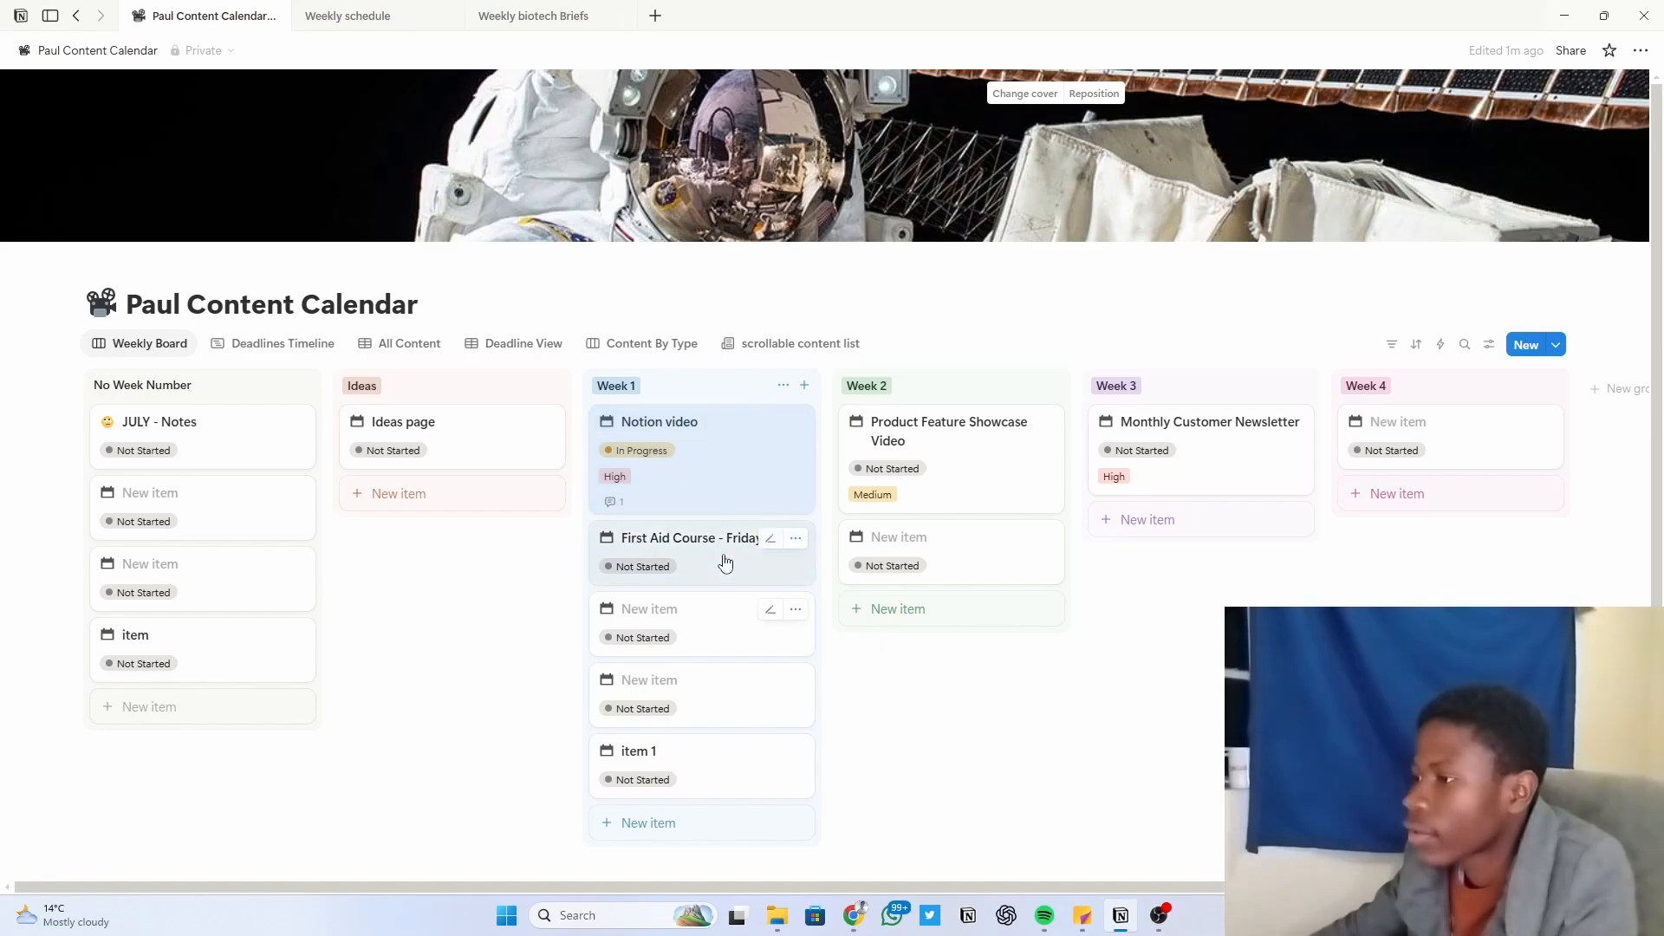
Step: View the details of the First Aid Course - Friday card and move the card from Week 1 to Week 2
left_click(772, 539)
key("Return")
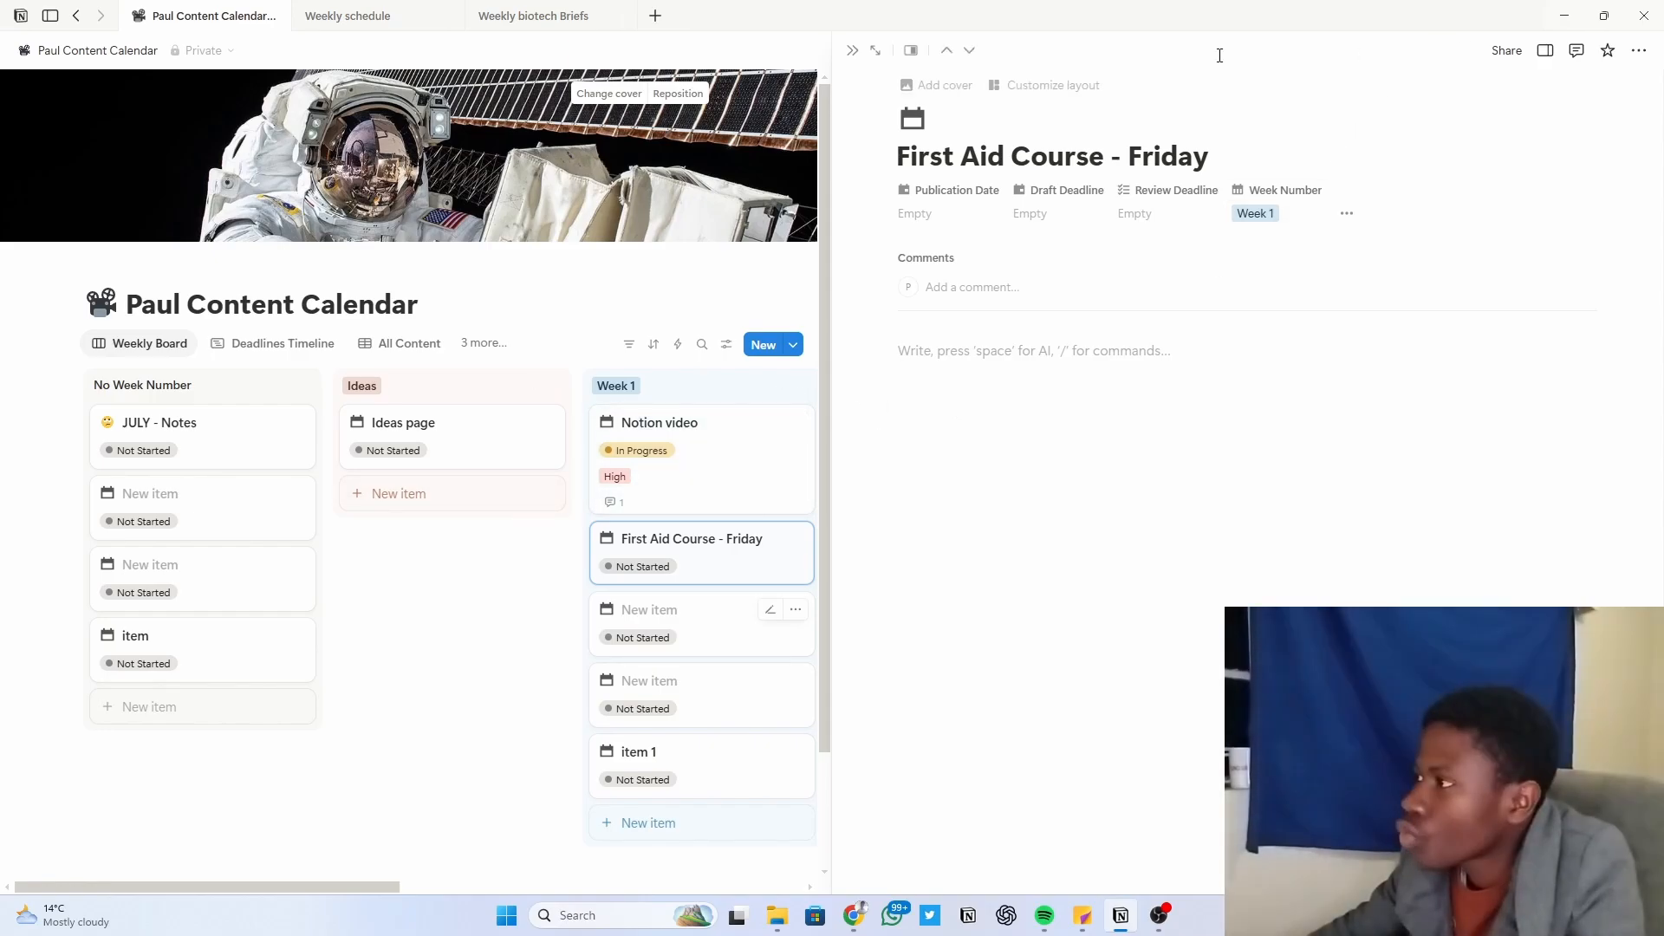
left_click(852, 50)
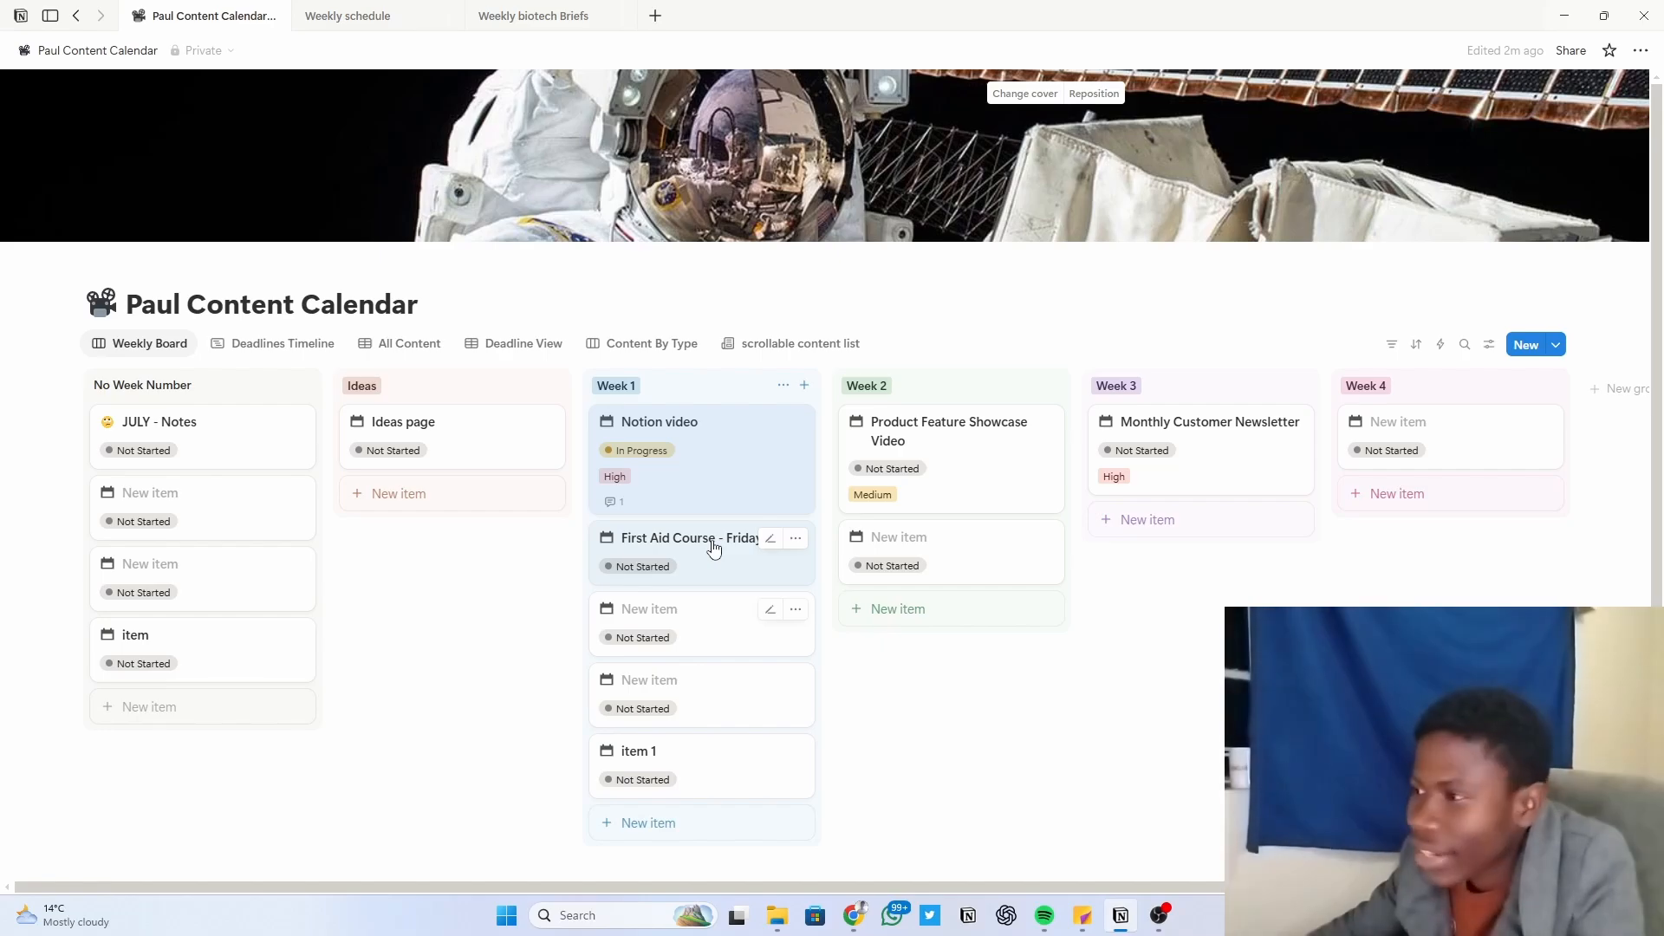
left_click_drag(713, 548, 902, 538)
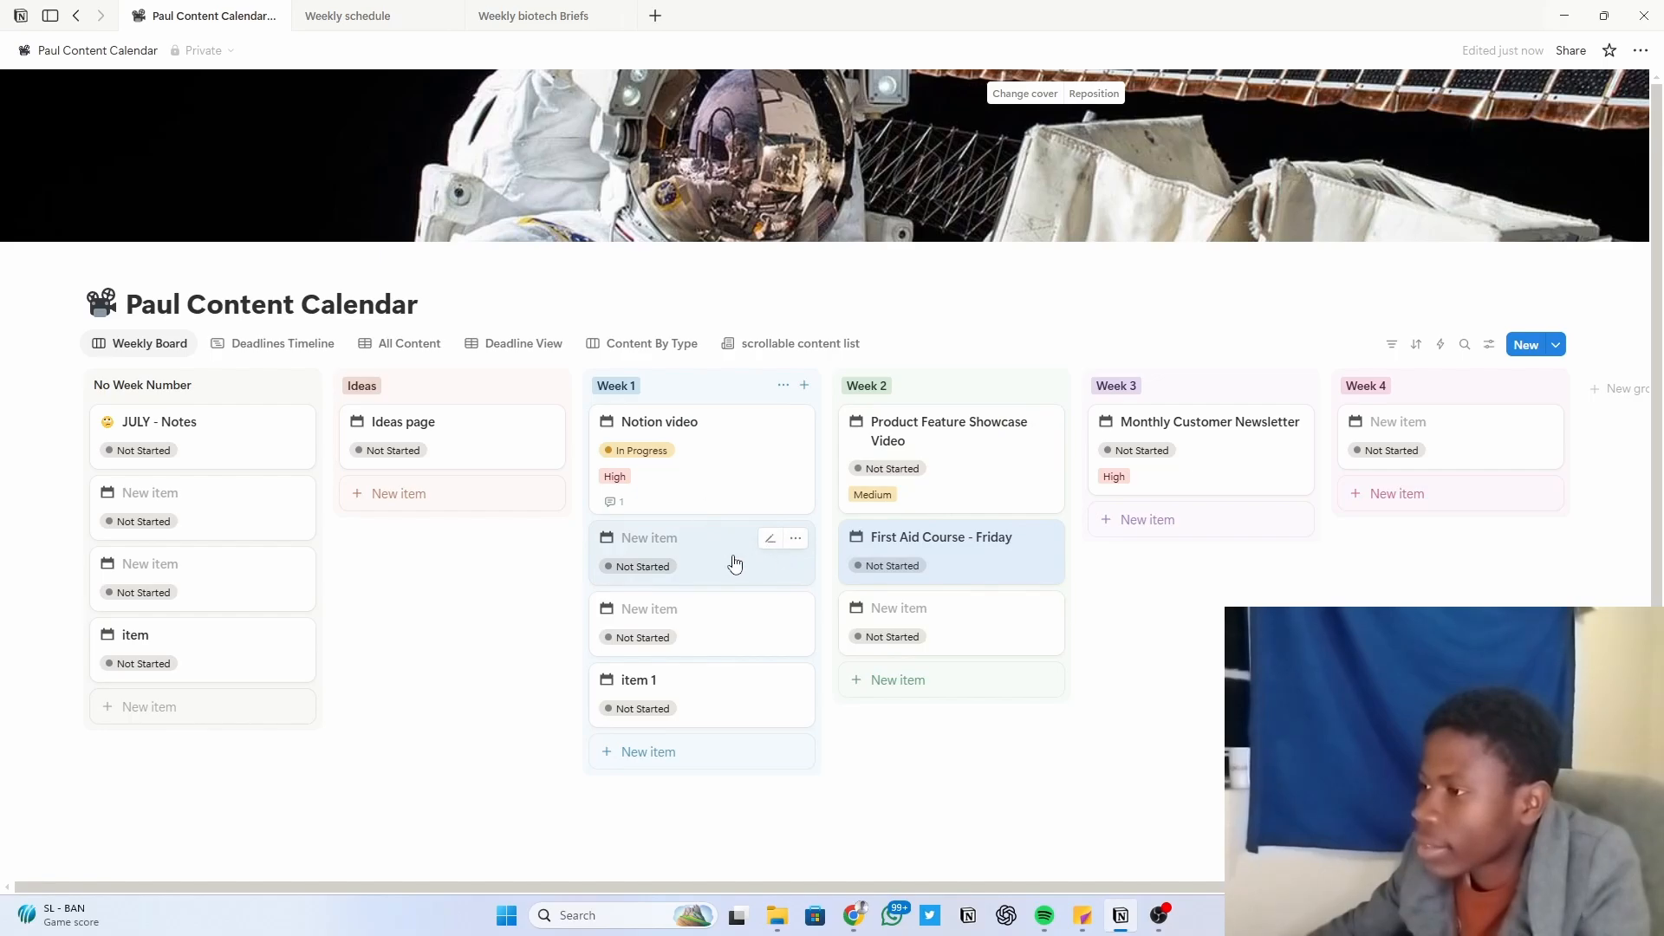
Step: Delete the two untitled items between Notion video and item 1 in Week 1
left_click(705, 547)
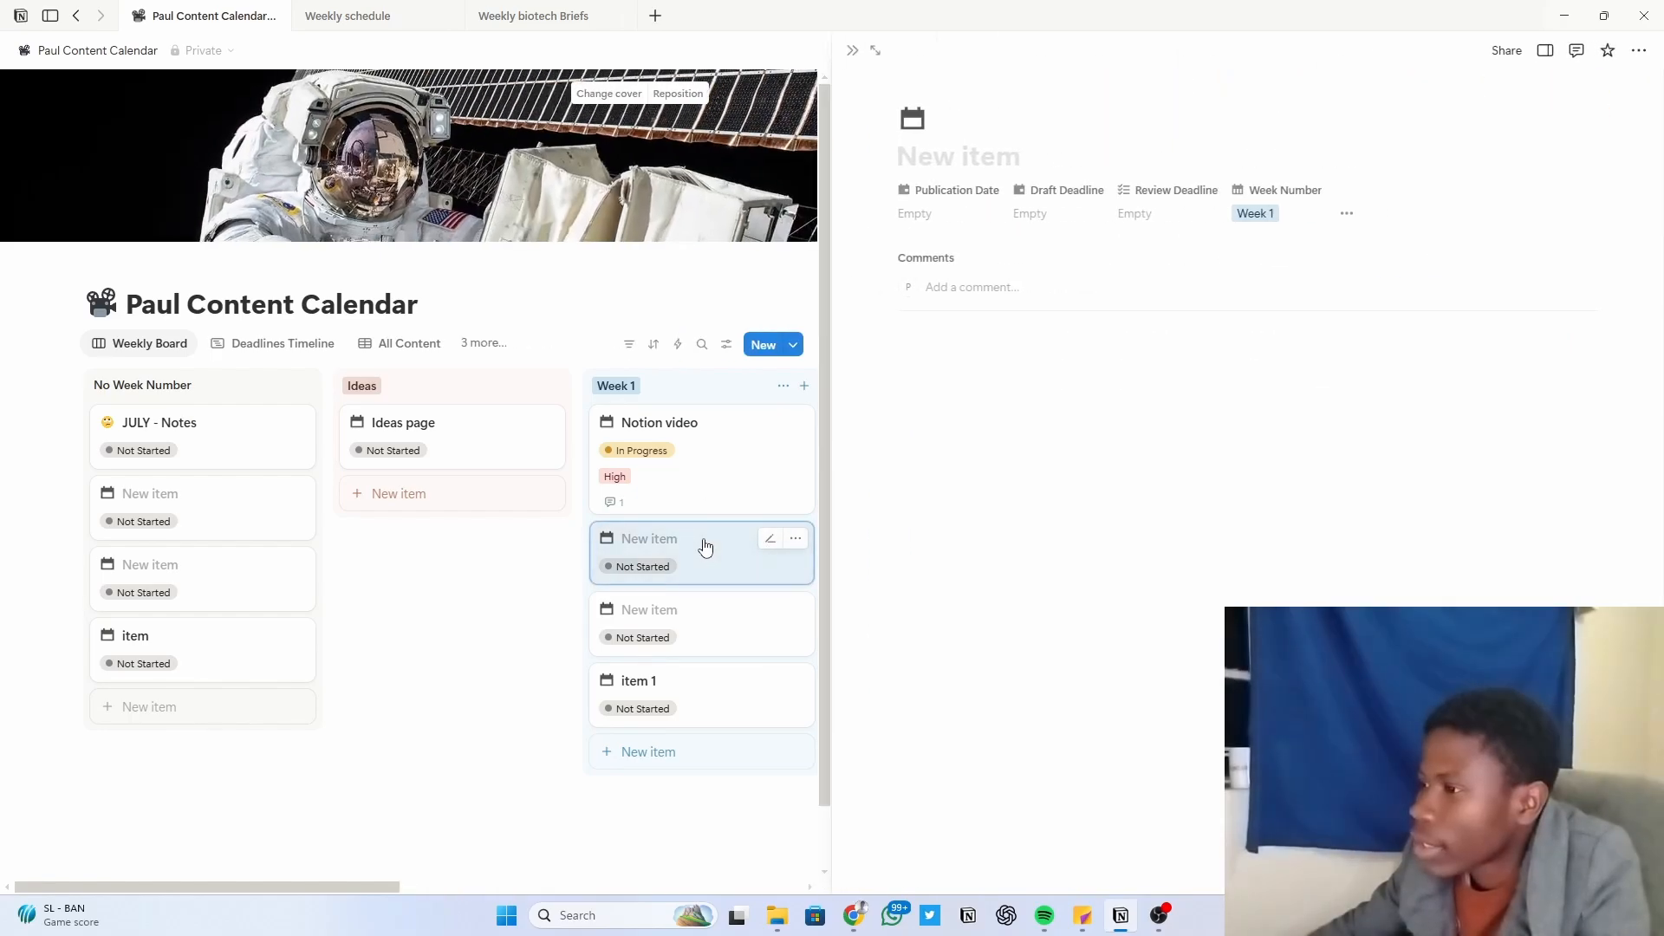
left_click(516, 595)
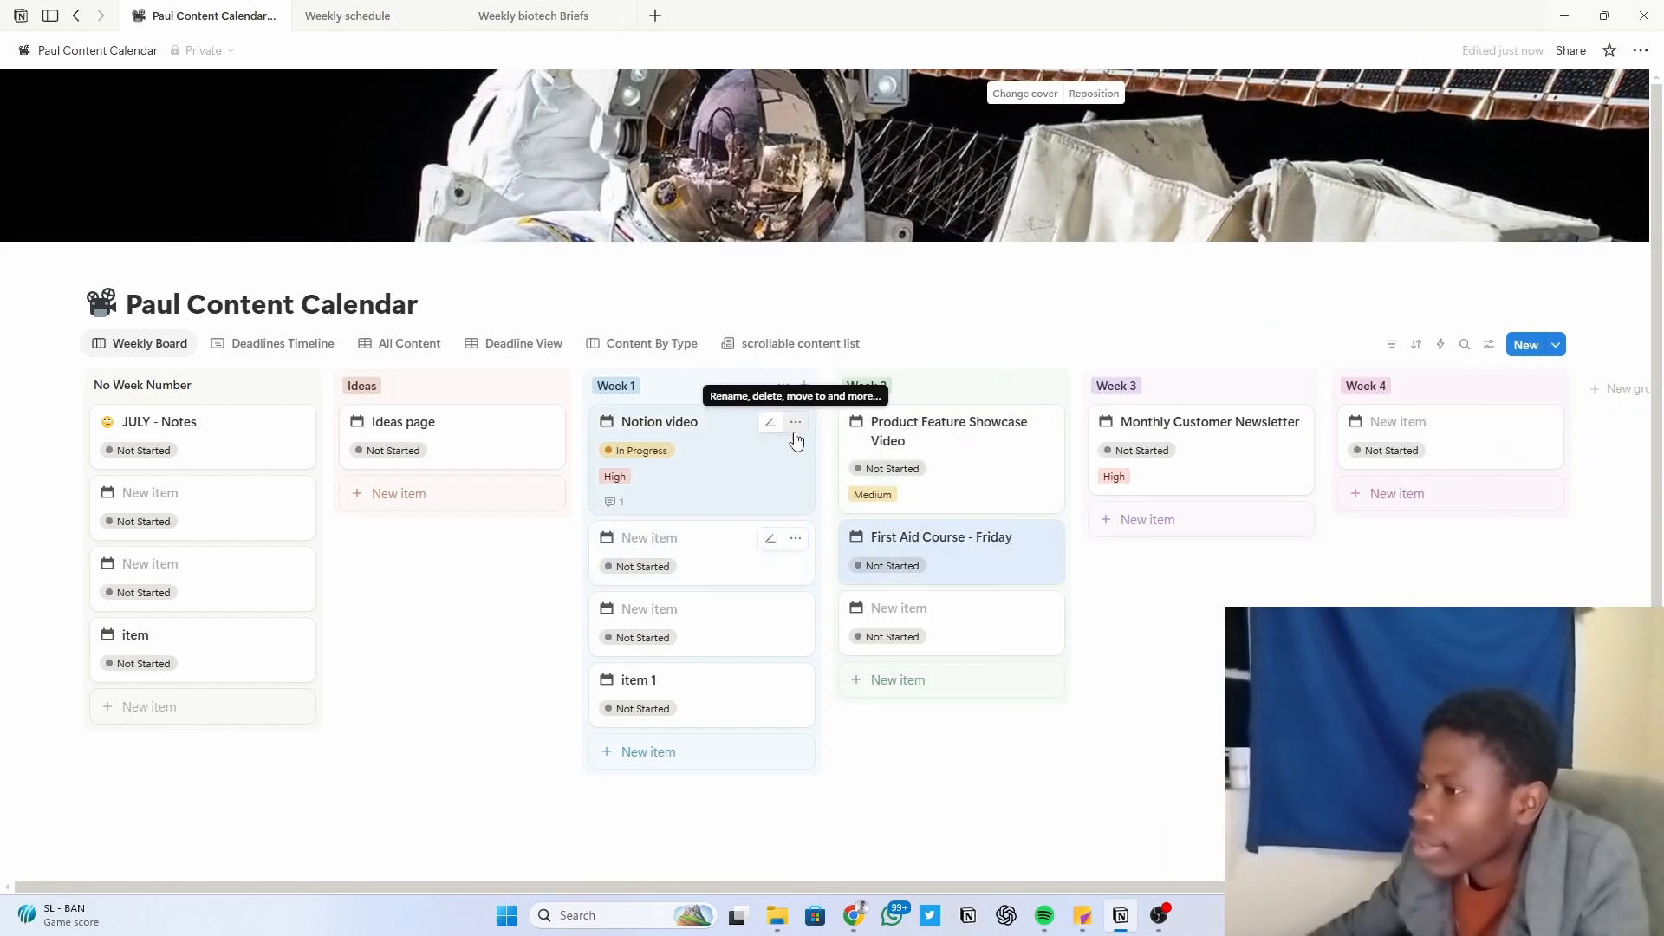
left_click(796, 543)
key("Delete")
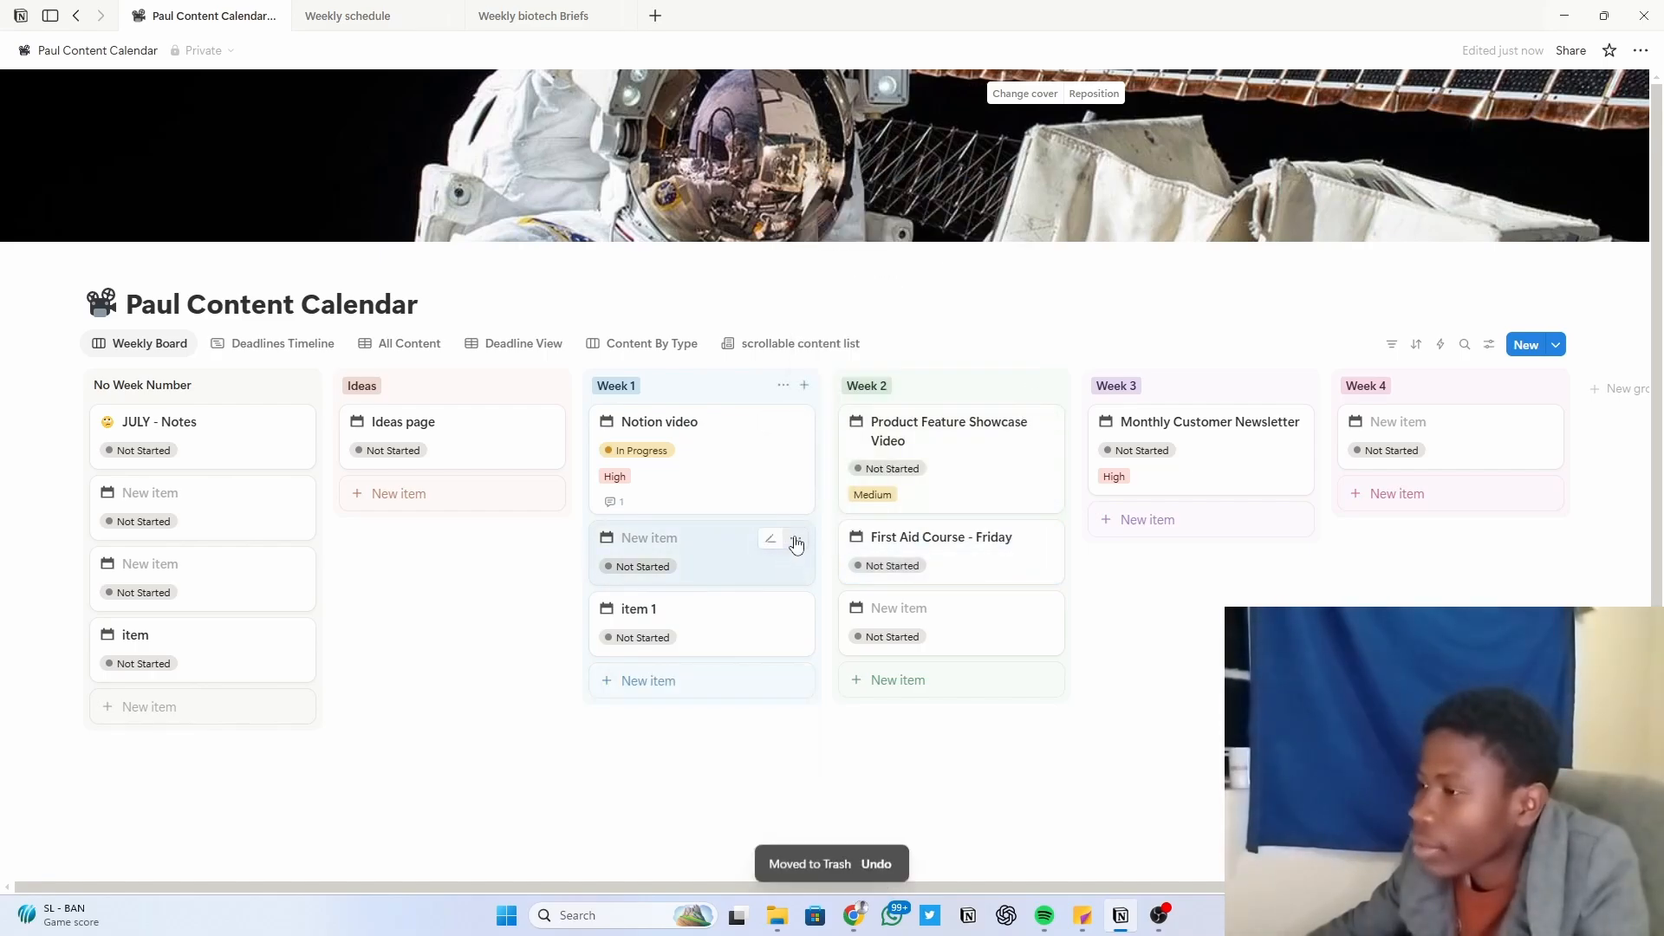
left_click(795, 544)
left_click(846, 440)
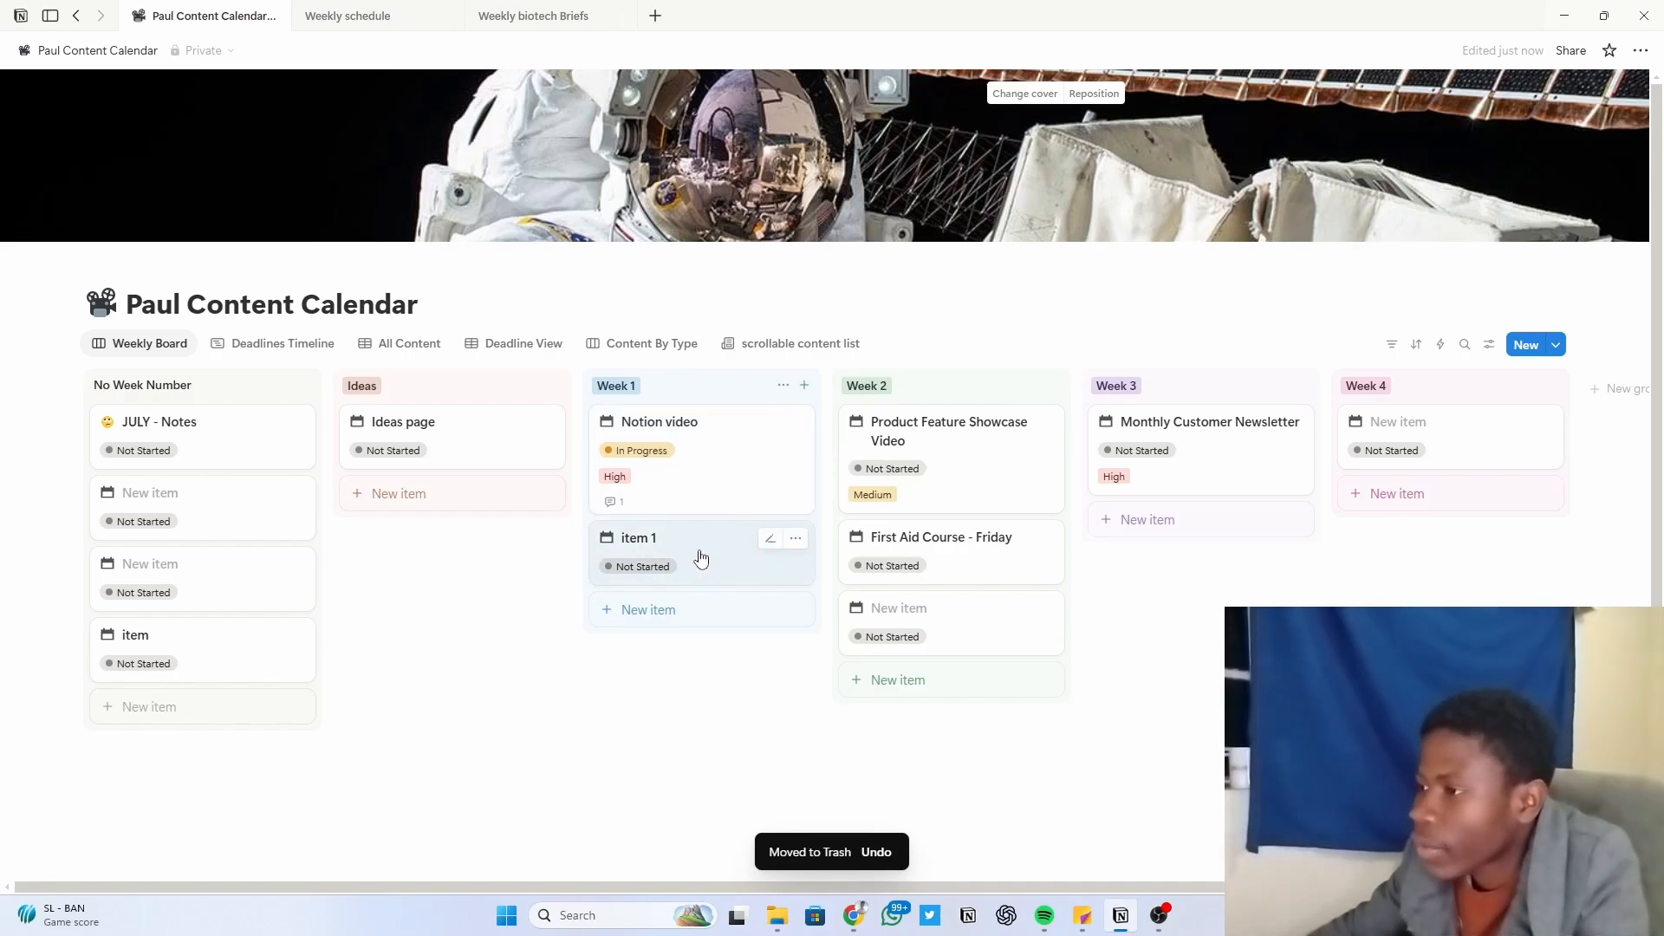
Step: Check the contents of the item 1 card in Week 1 and delete the card
left_click(702, 558)
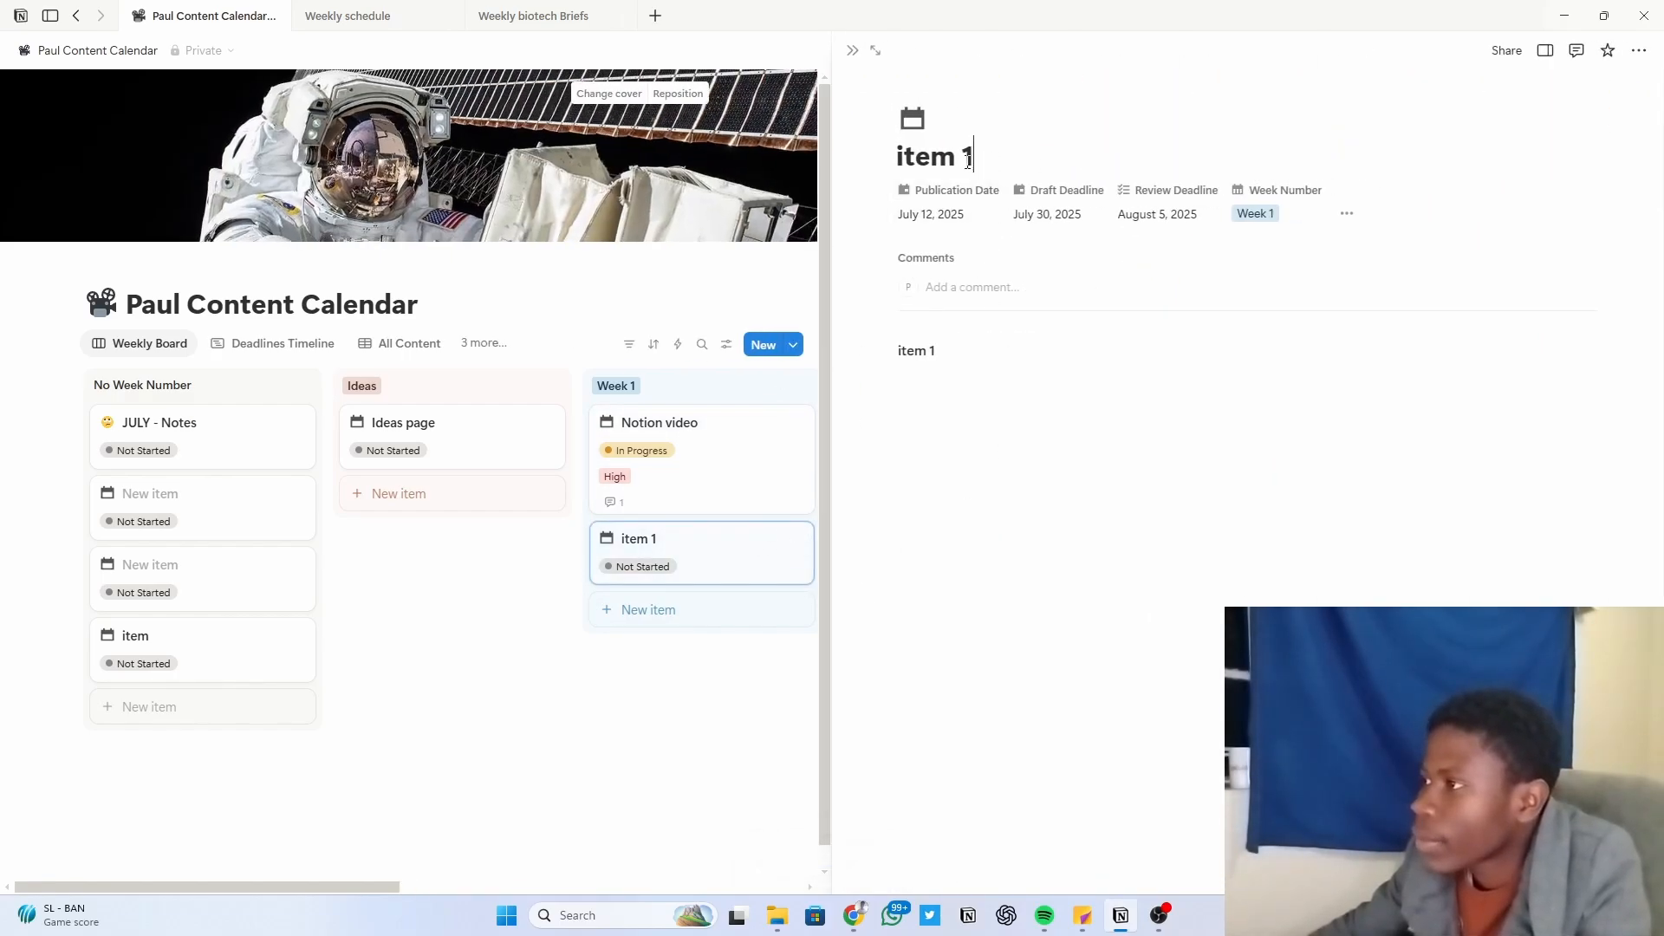
left_click_drag(974, 156, 910, 161)
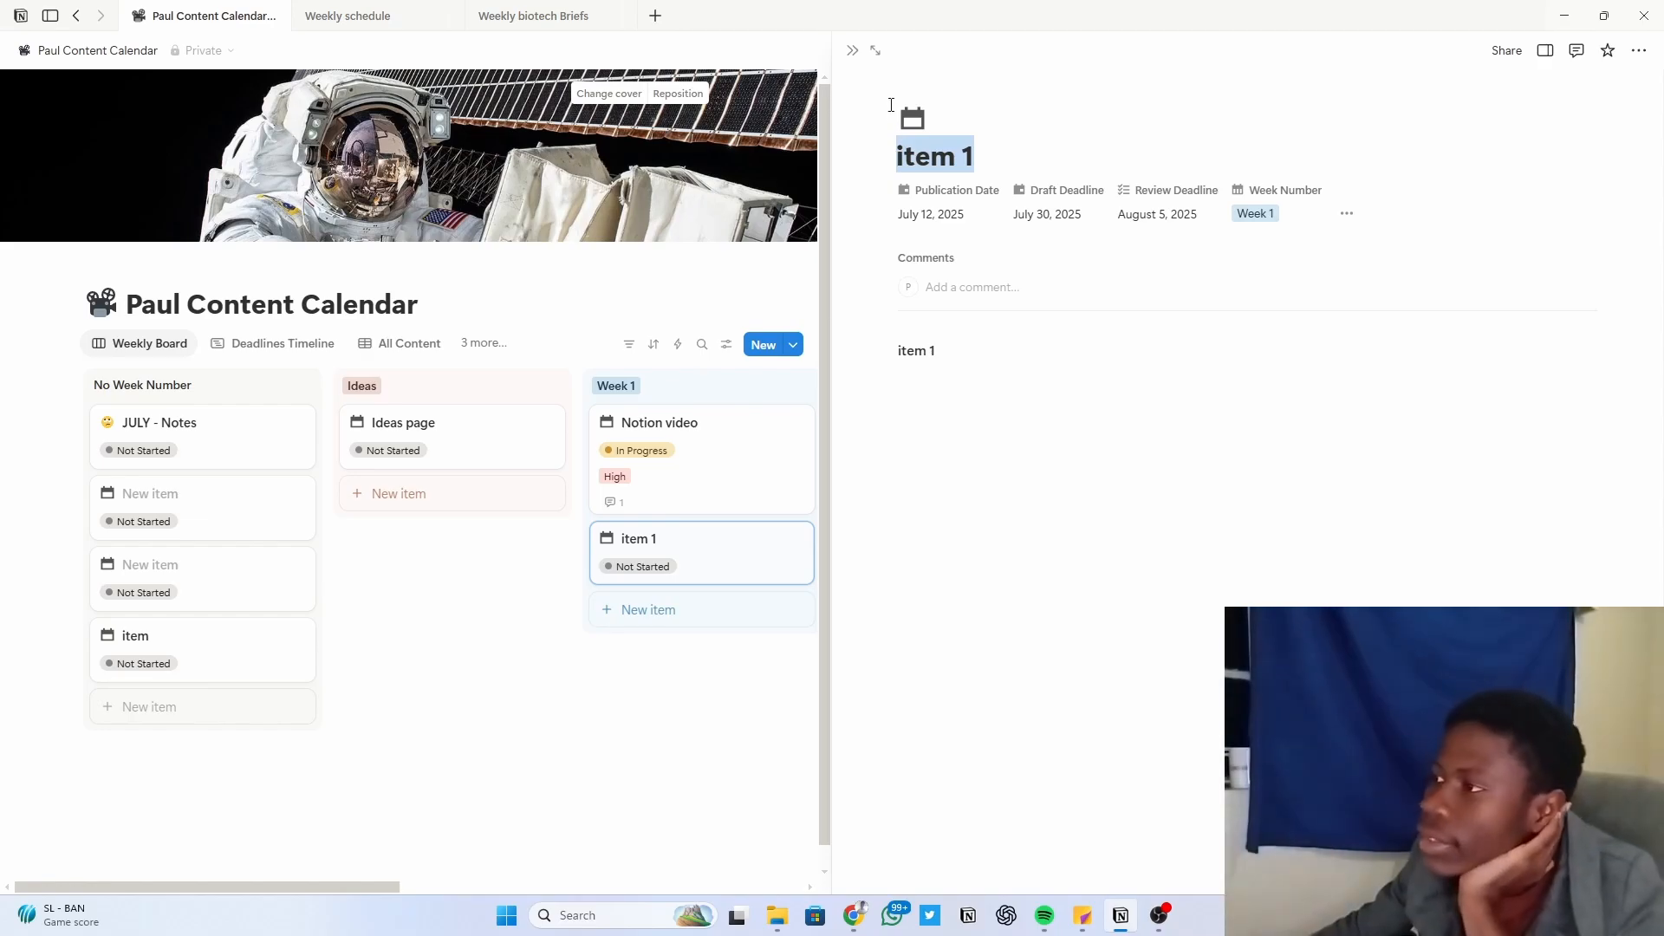
left_click(854, 53)
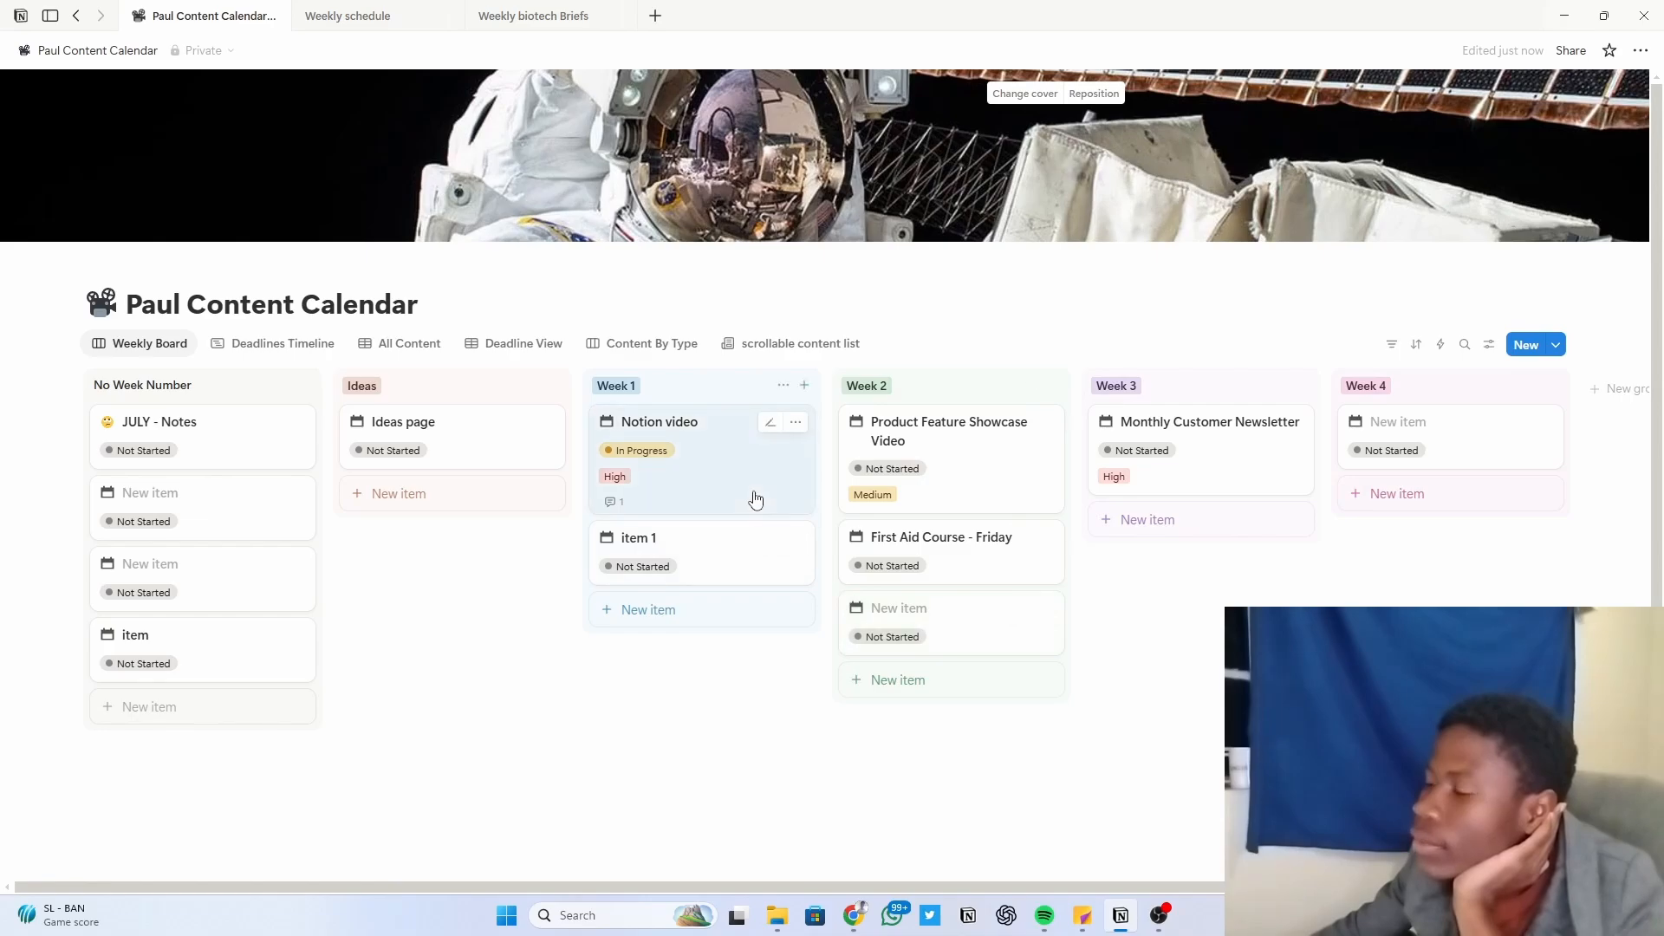
left_click(732, 567)
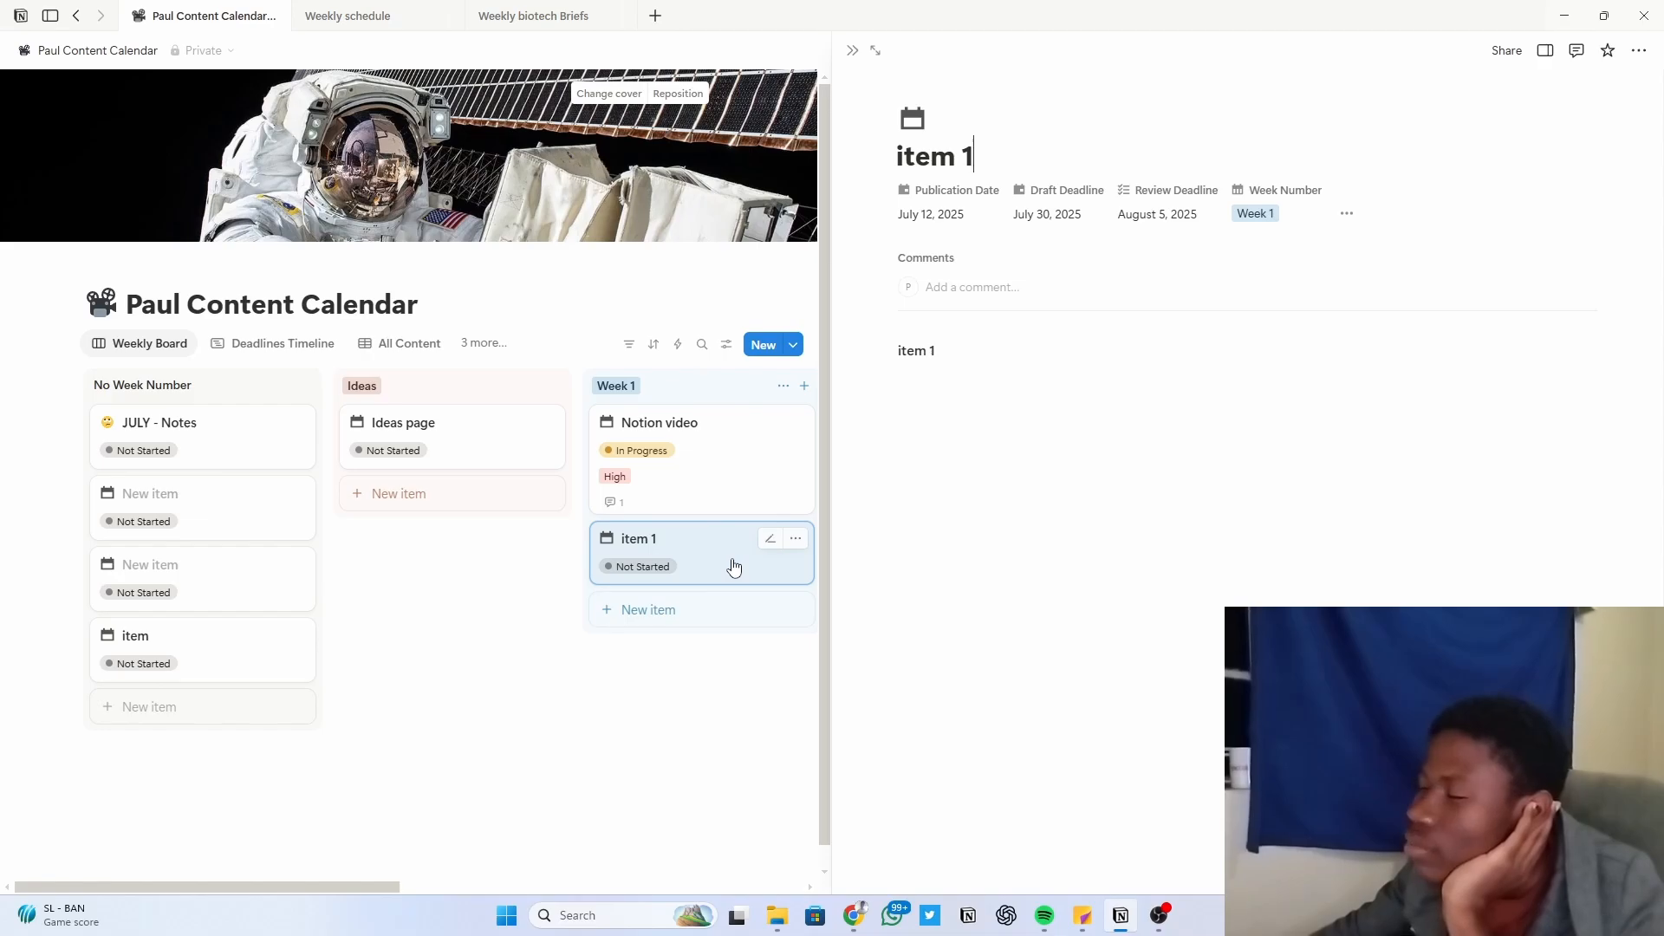
left_click_drag(974, 156, 900, 156)
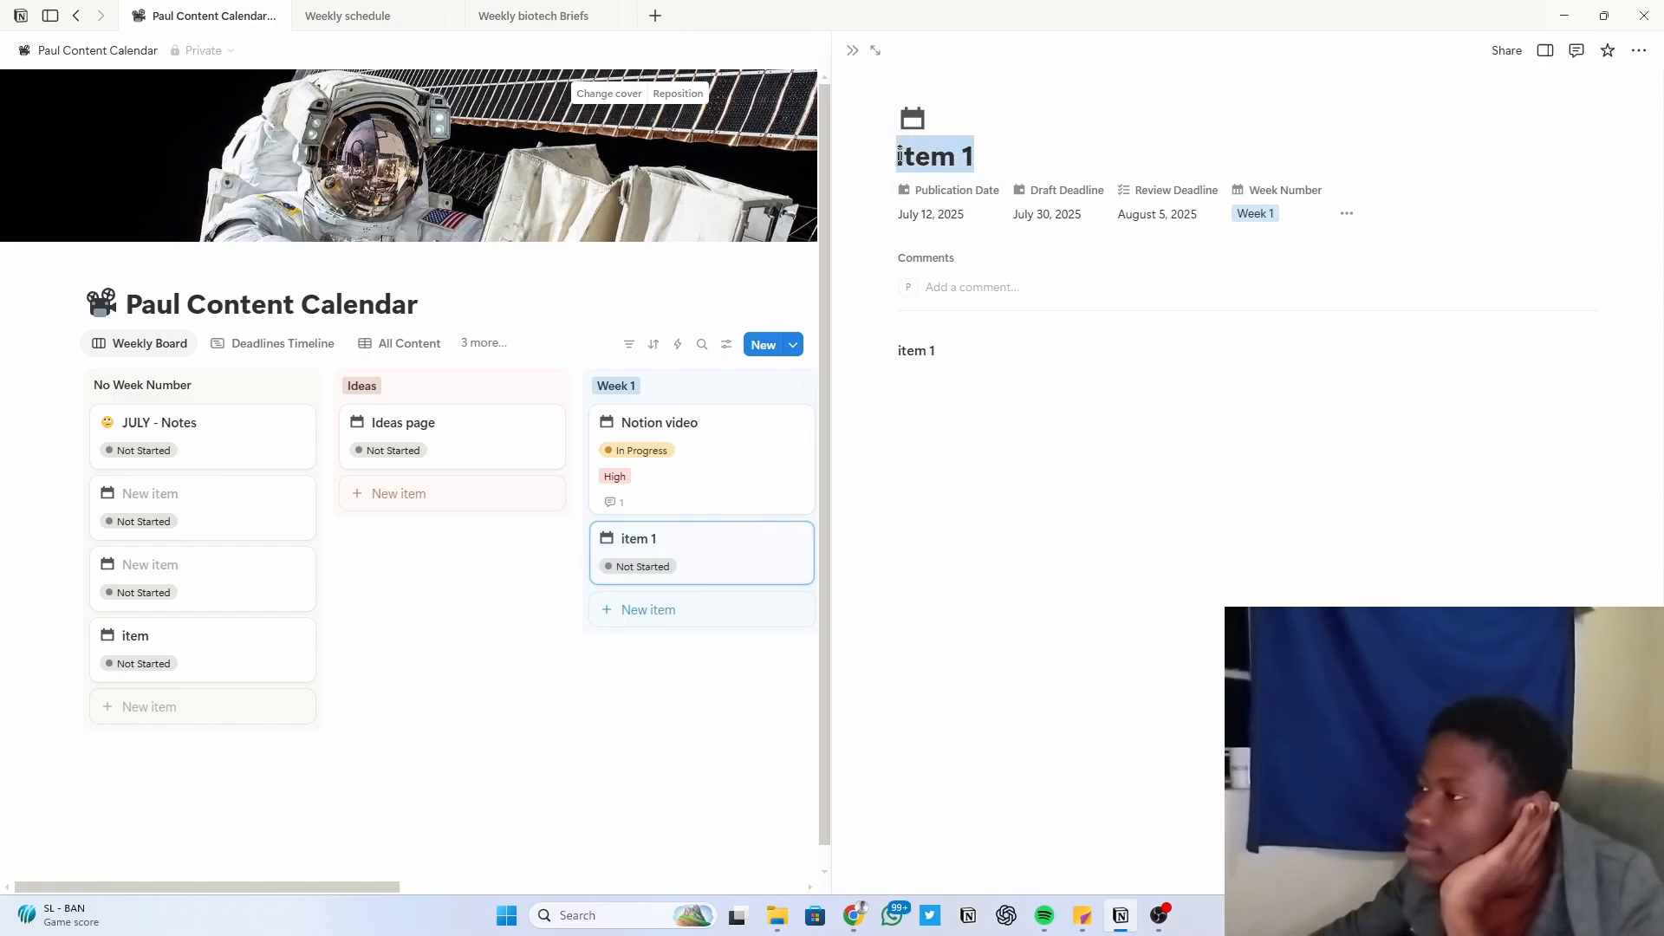
left_click(758, 722)
left_click(796, 539)
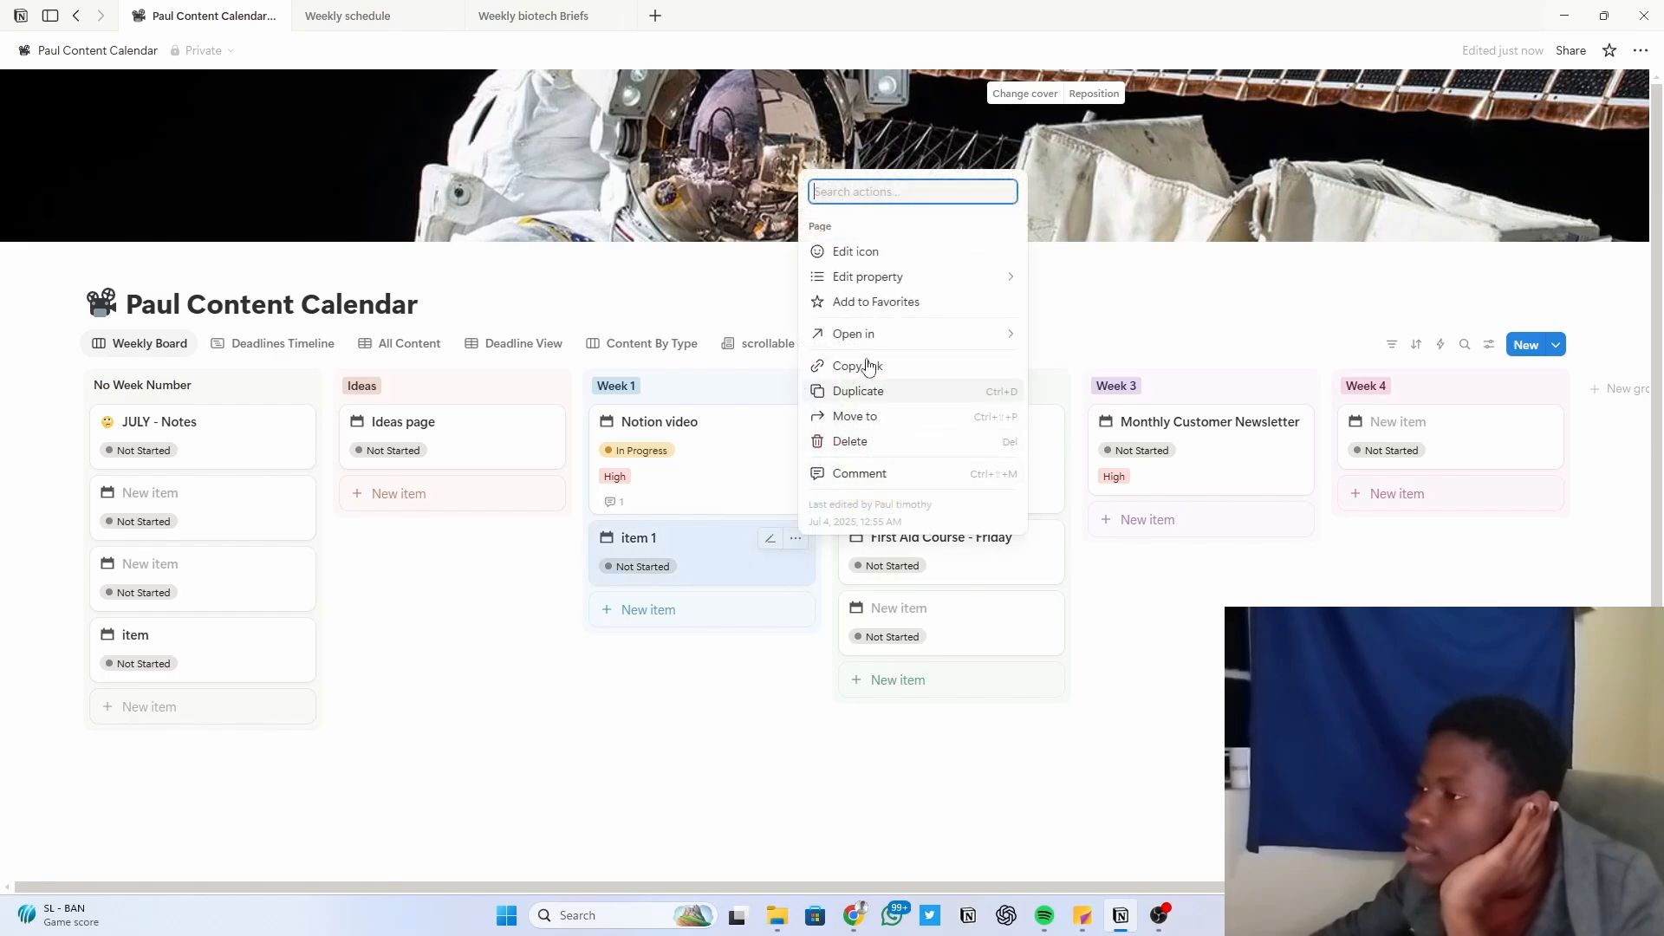
left_click(857, 442)
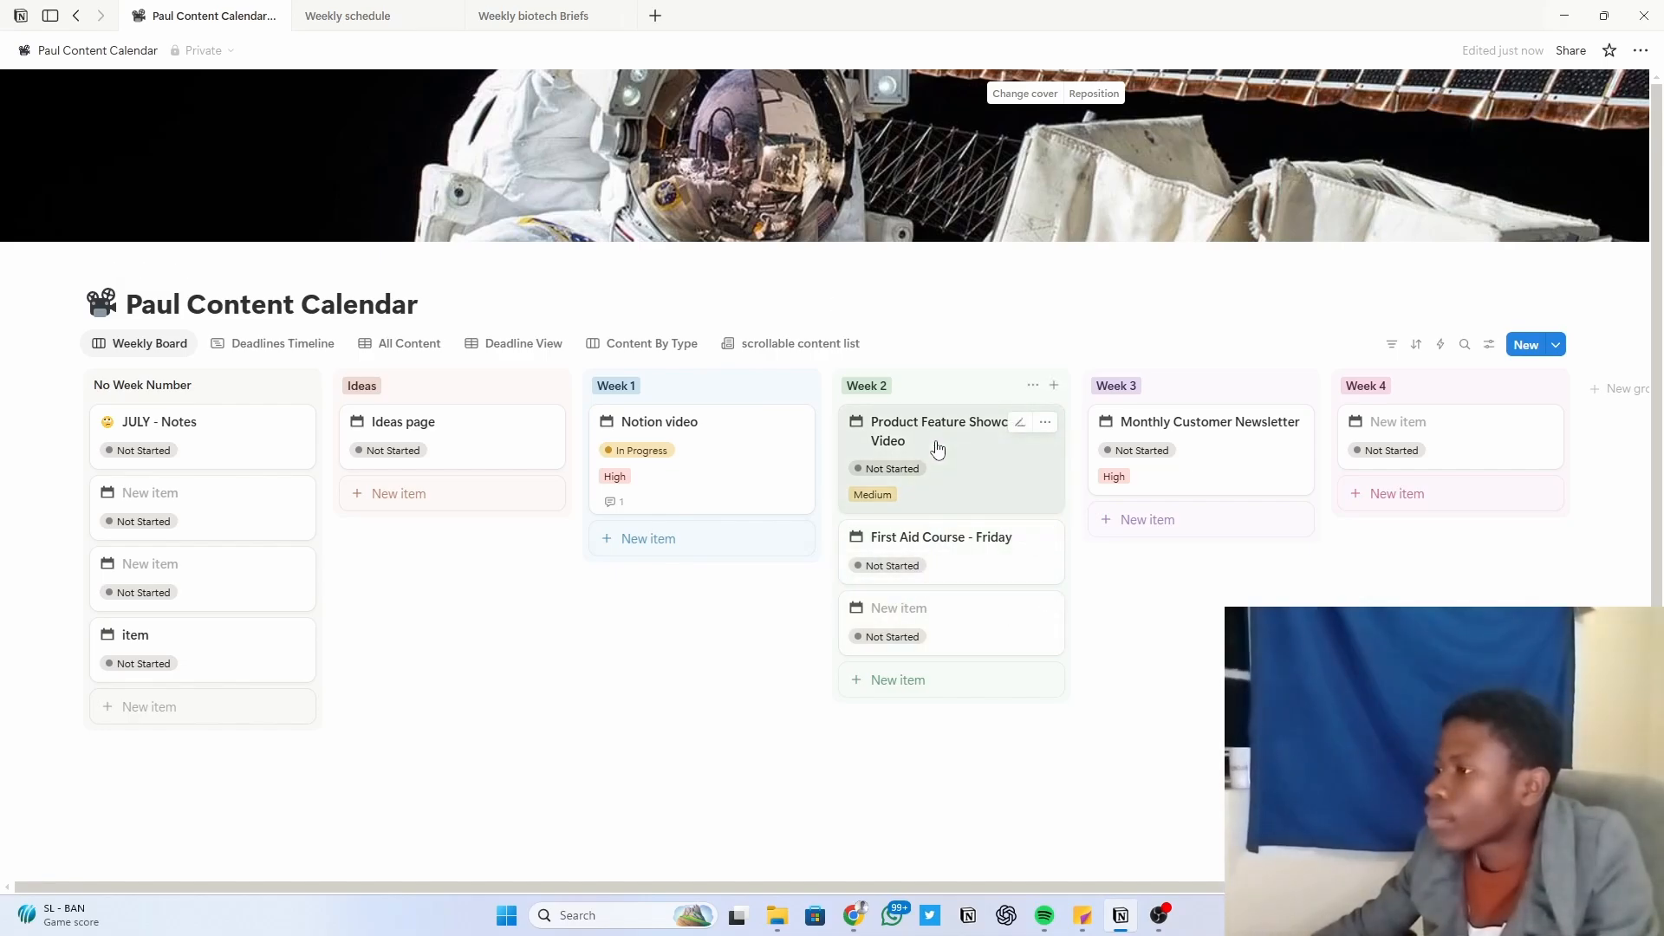
Step: View the details and template options of the Product Feature Showcase Video card in Week 2, and close the card
left_click(937, 448)
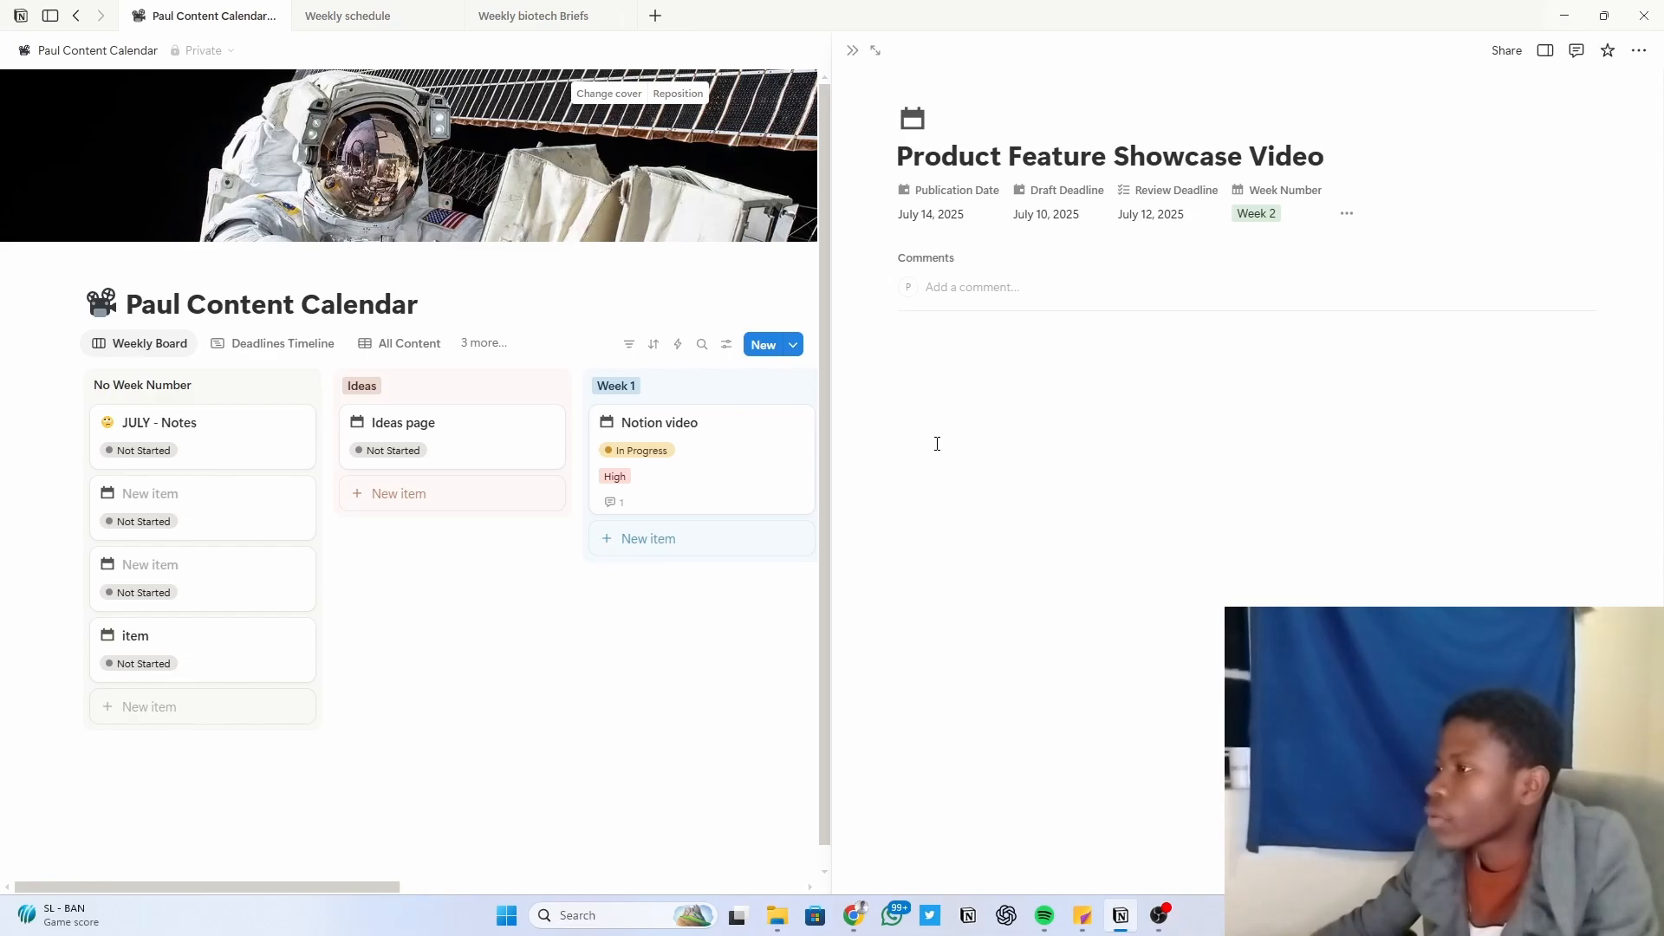
left_click(620, 637)
left_click(984, 436)
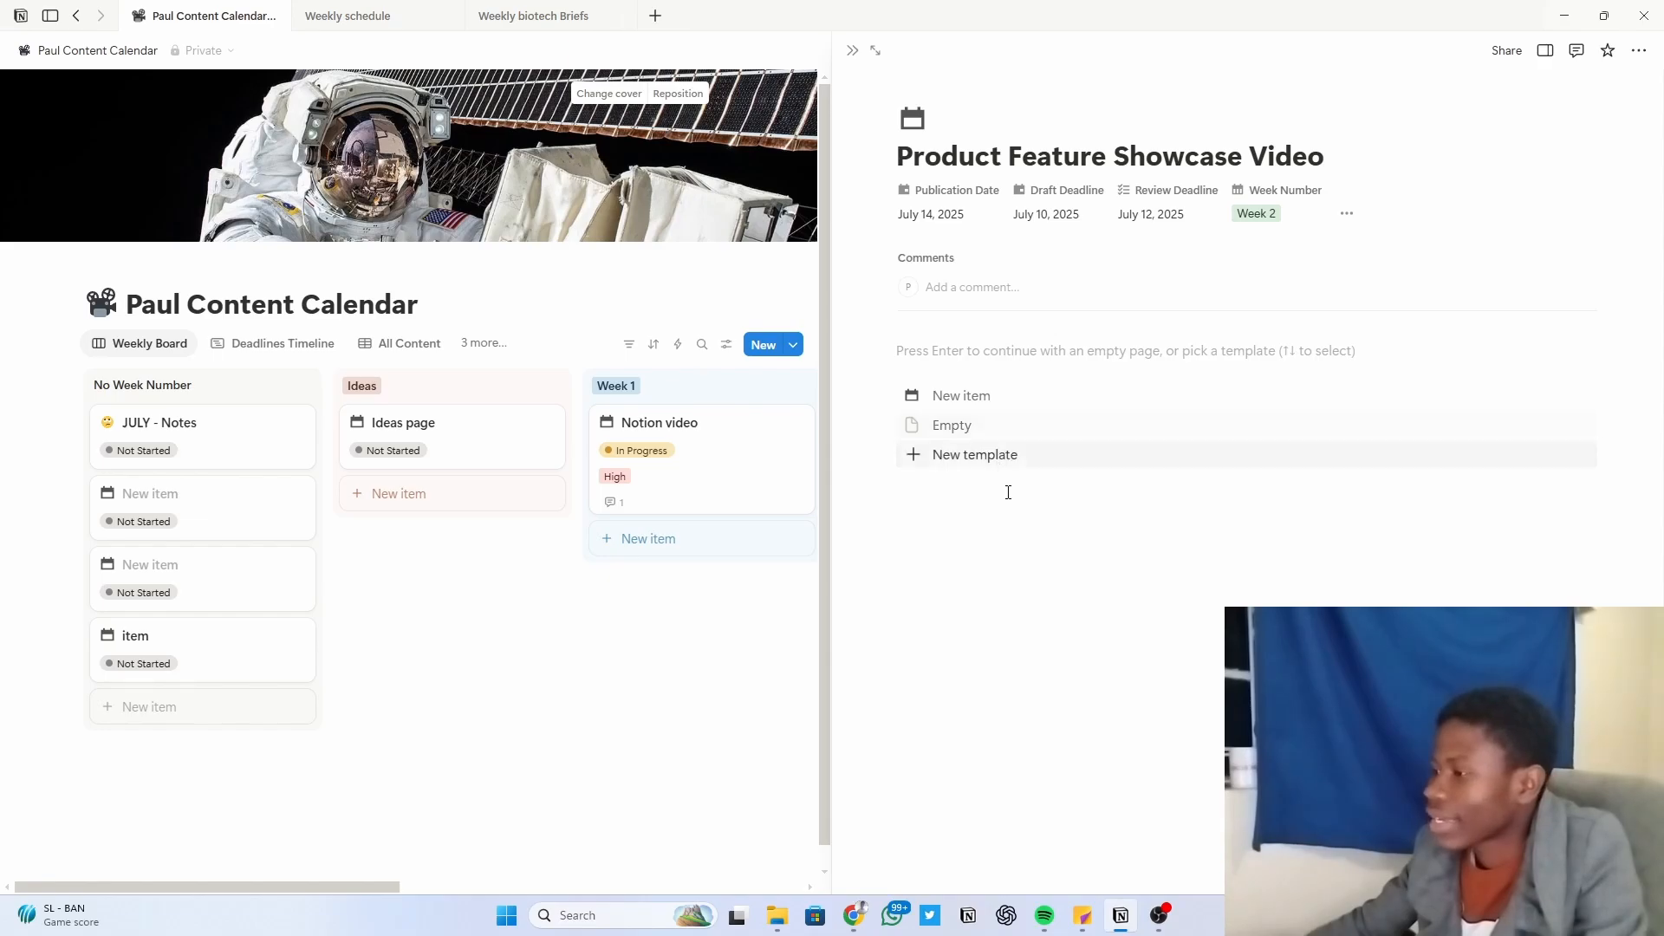
left_click(1156, 917)
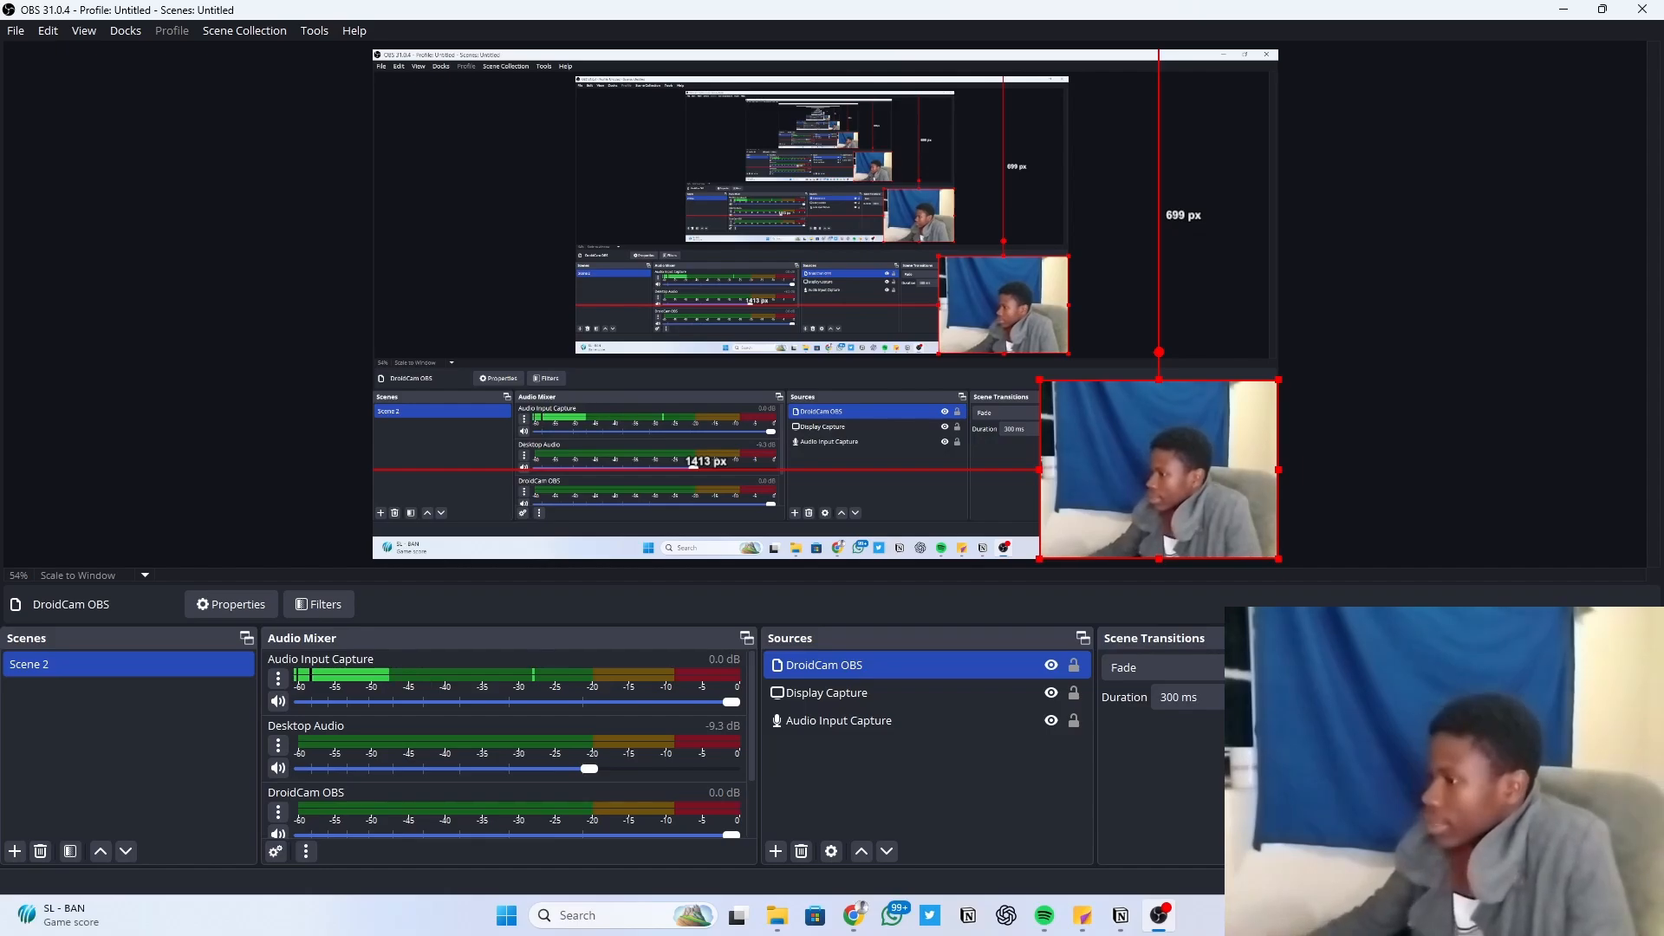
left_click(1163, 921)
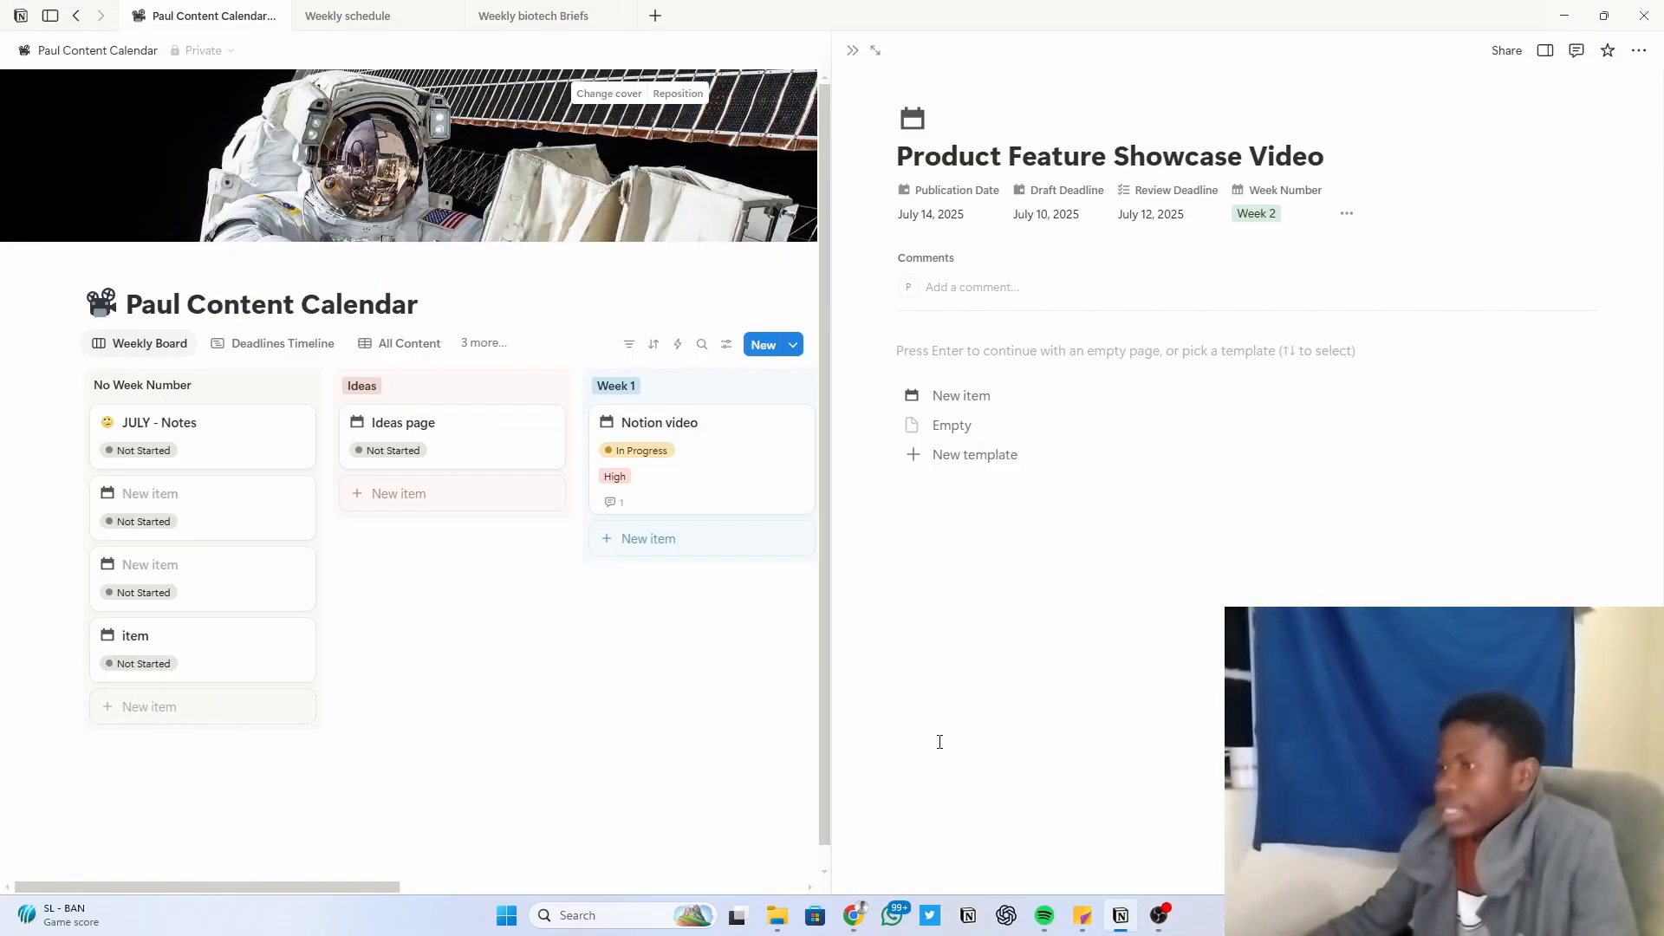
mouse_move(915, 94)
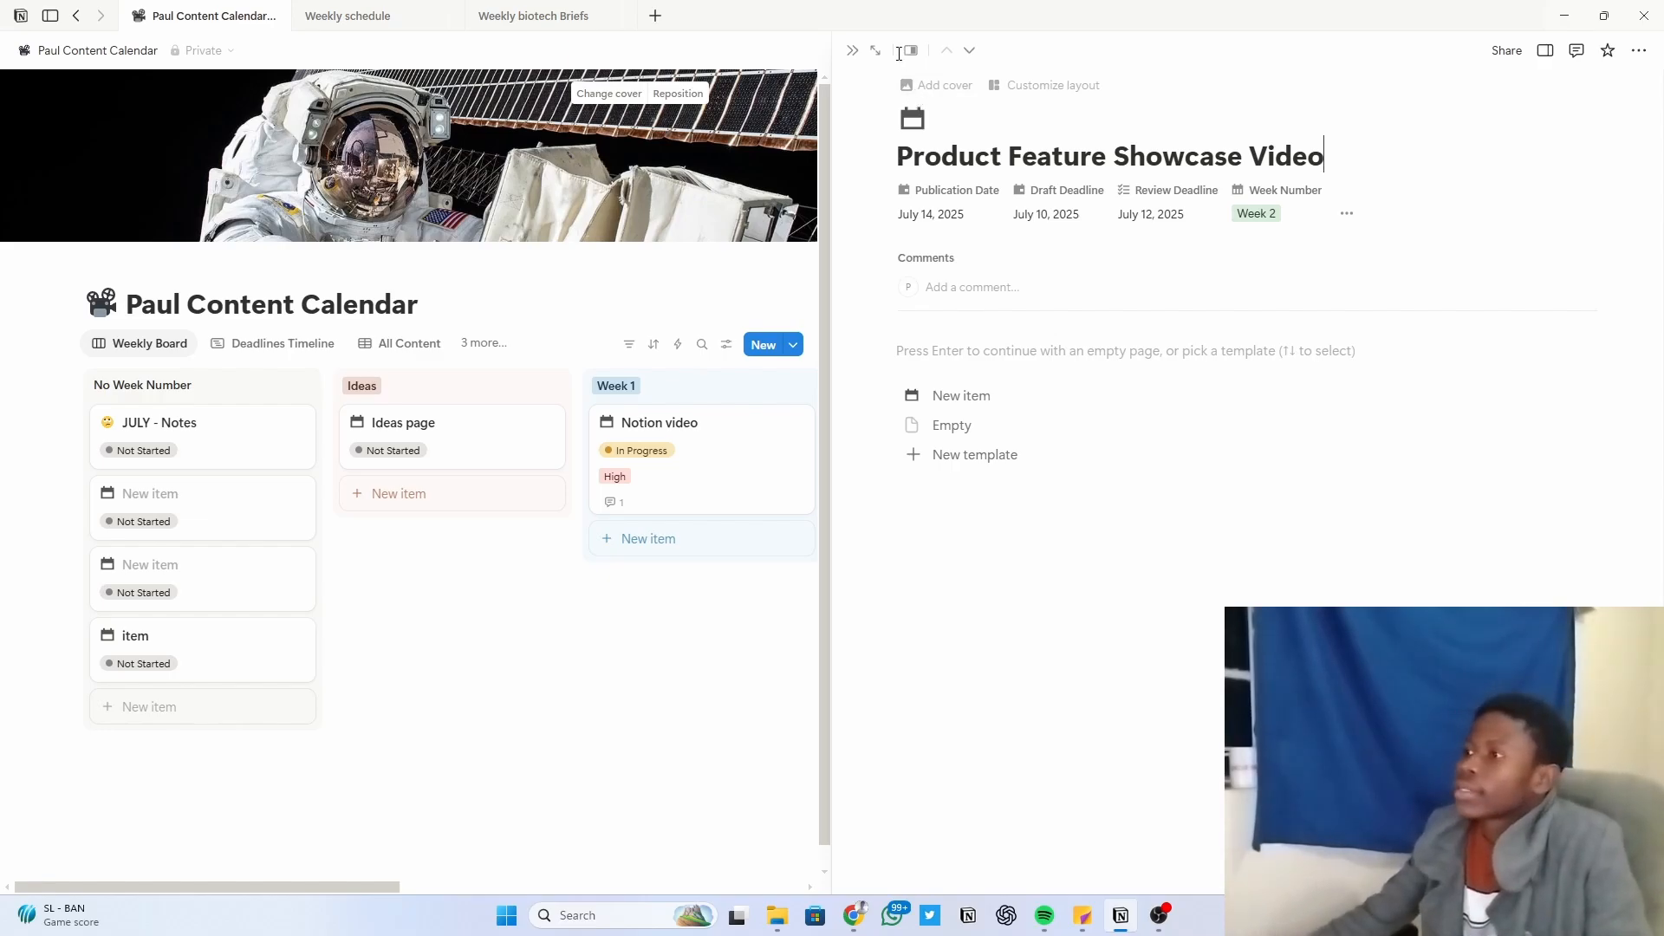
left_click(852, 54)
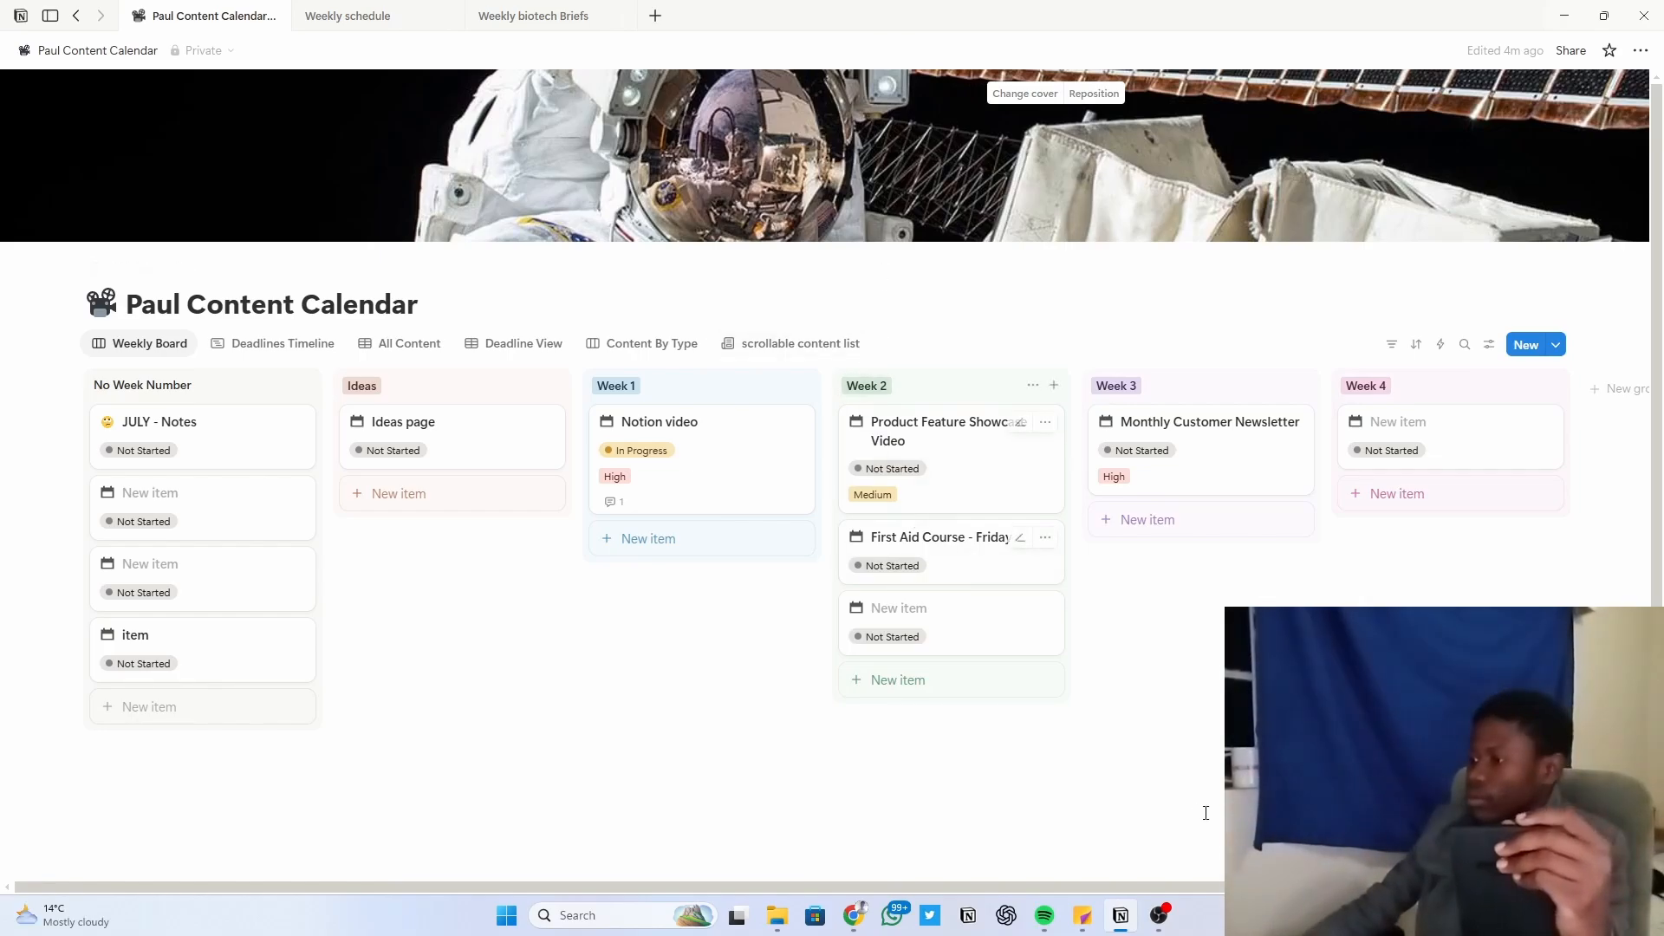
left_click(1121, 916)
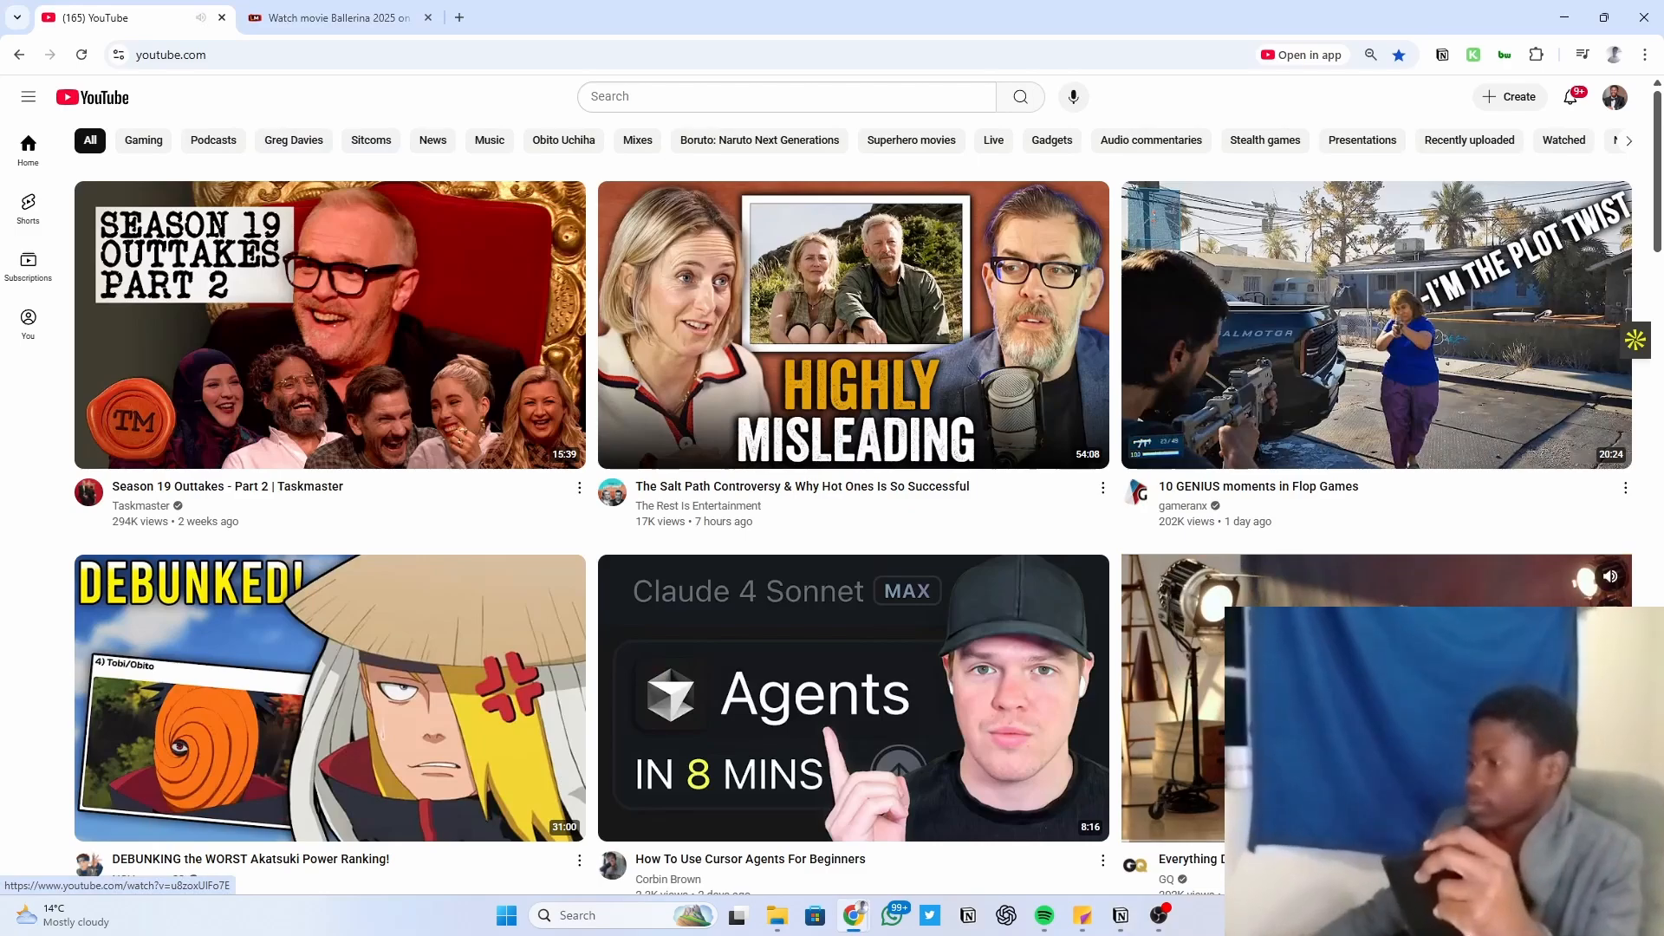
left_click(1160, 916)
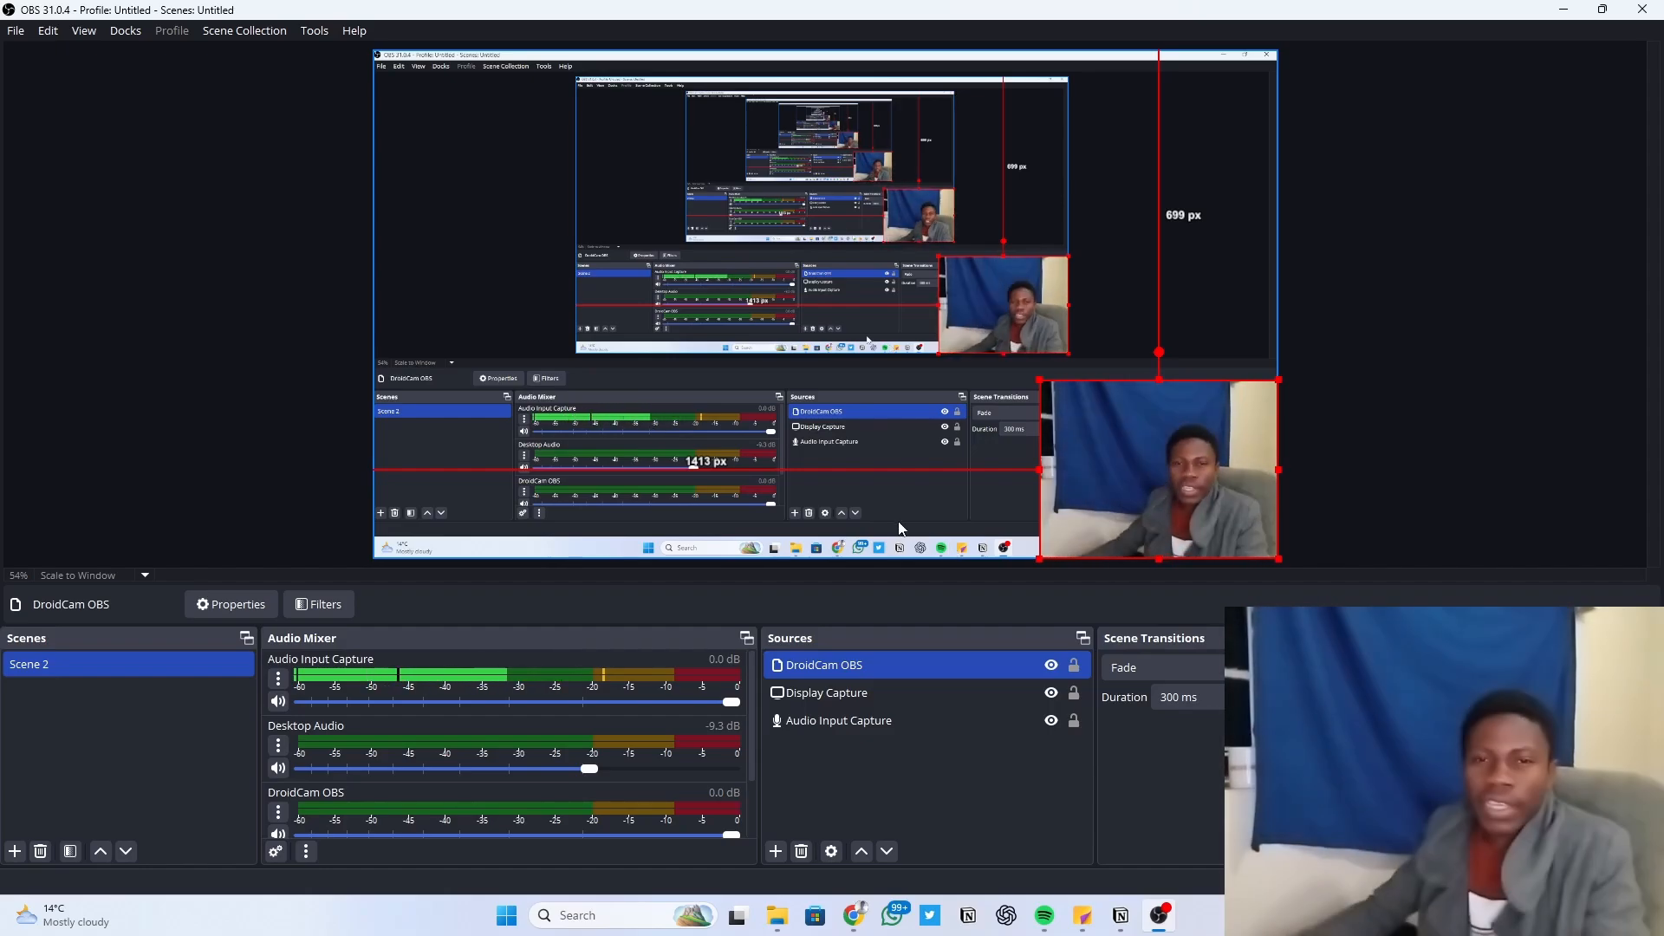
left_click(1161, 917)
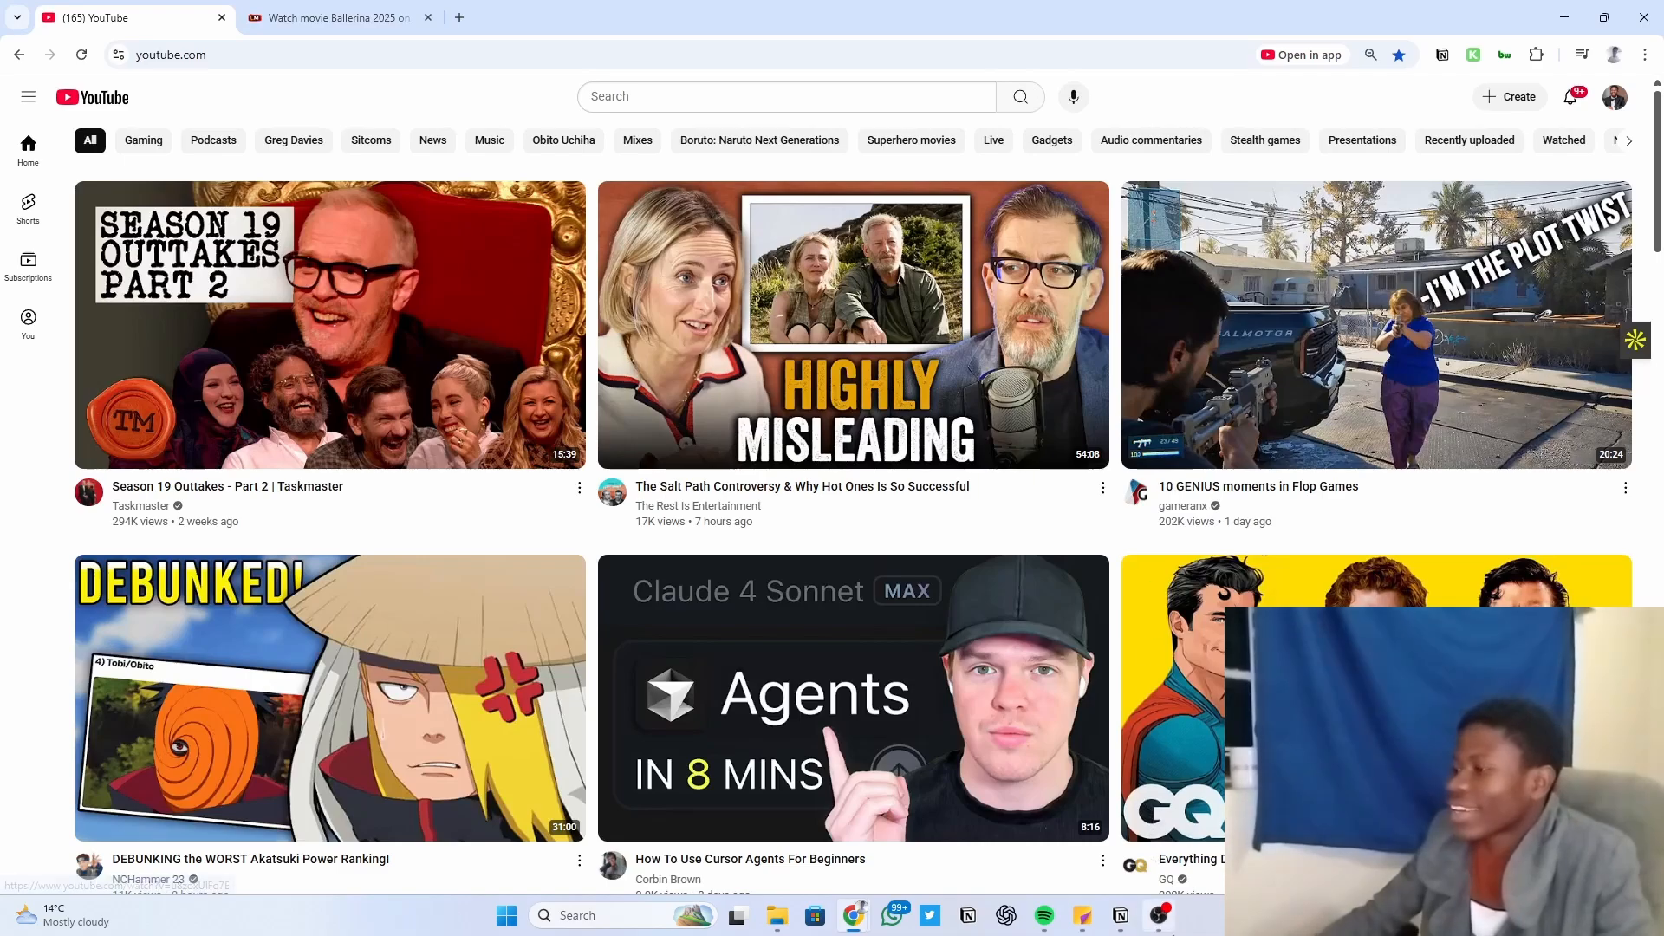
left_click(1160, 917)
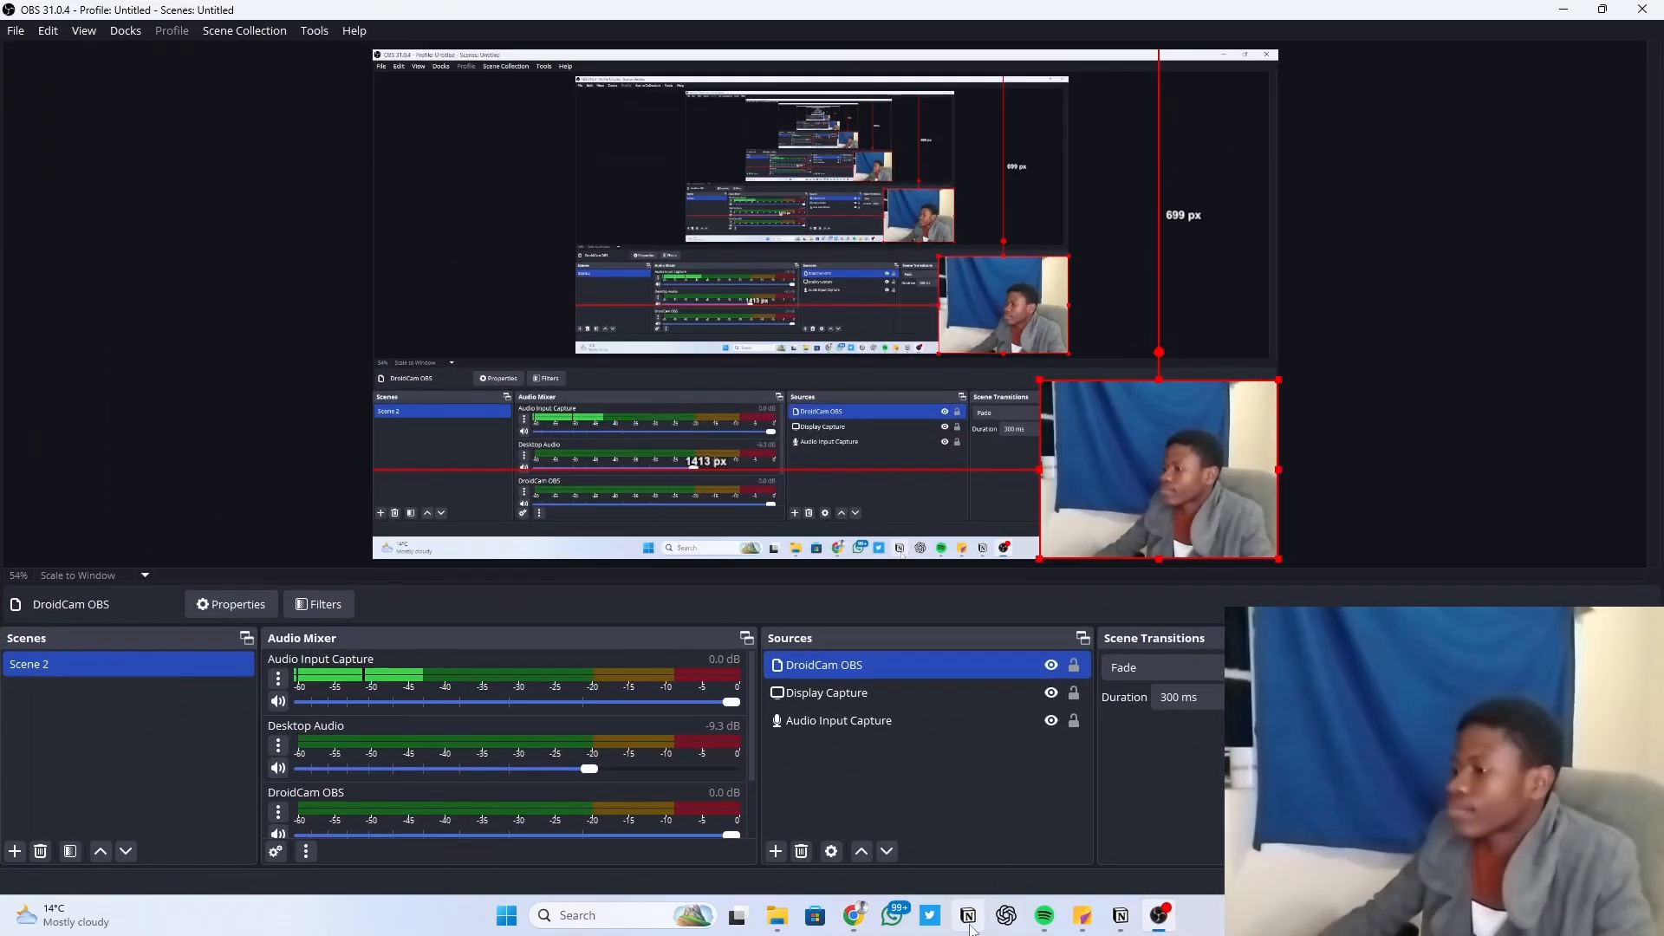
left_click(1121, 915)
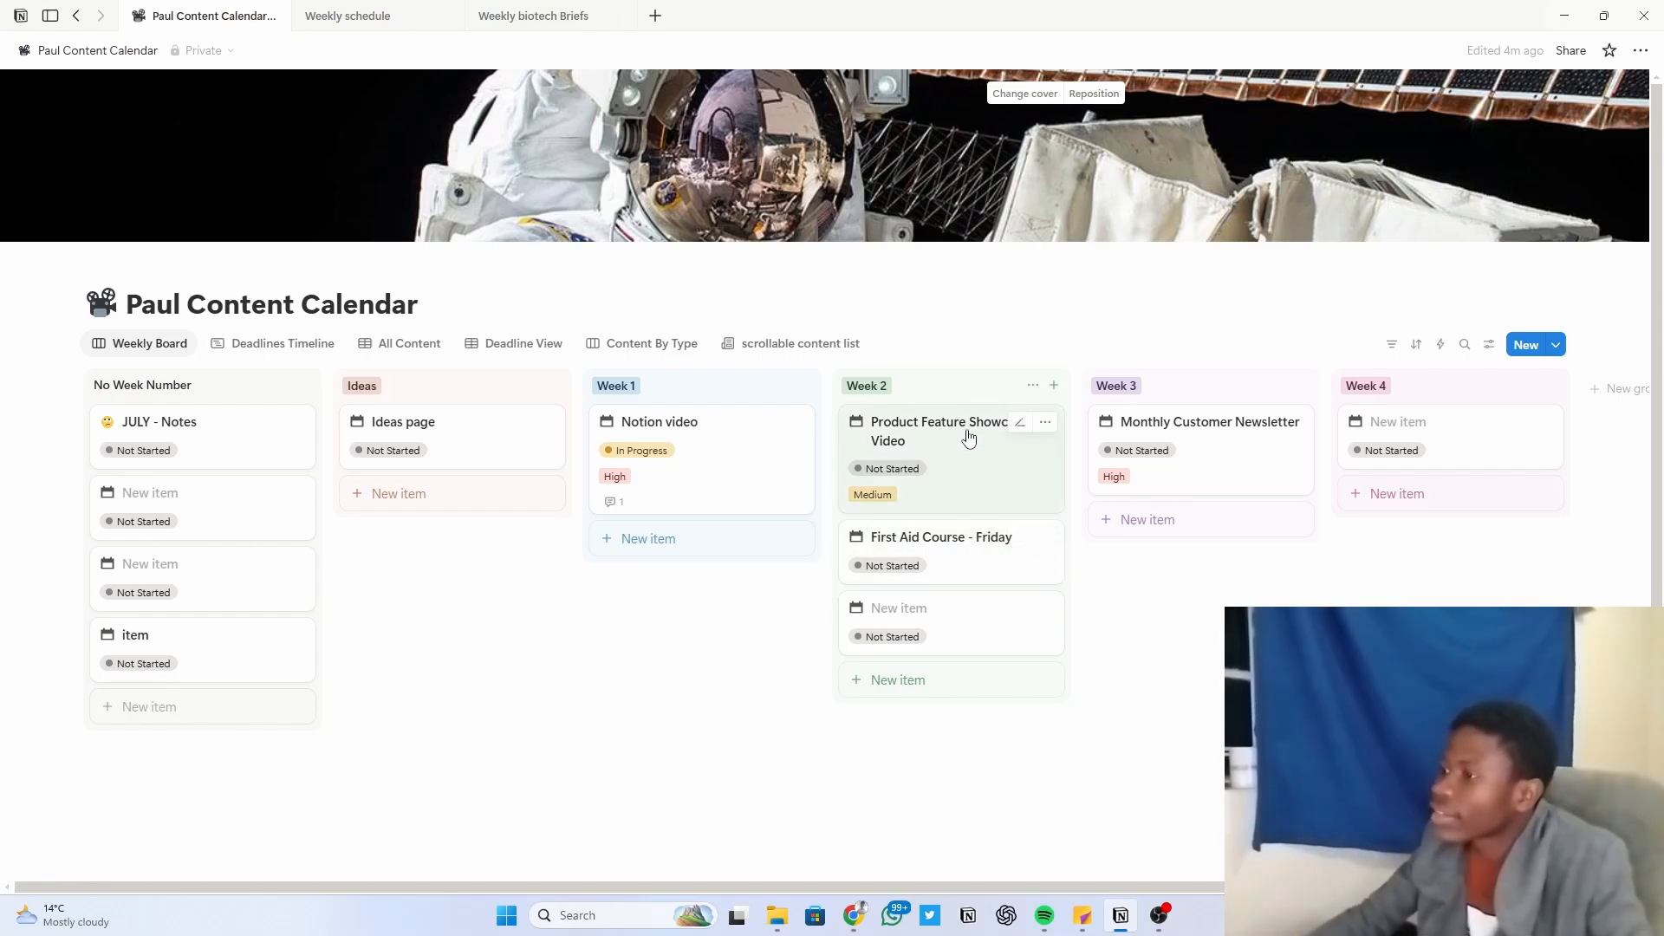
Step: Move the Product Feature Showcase Video card from Week 2 to Week 4 and view the untitled item in Week 2
left_click_drag(971, 438, 1430, 433)
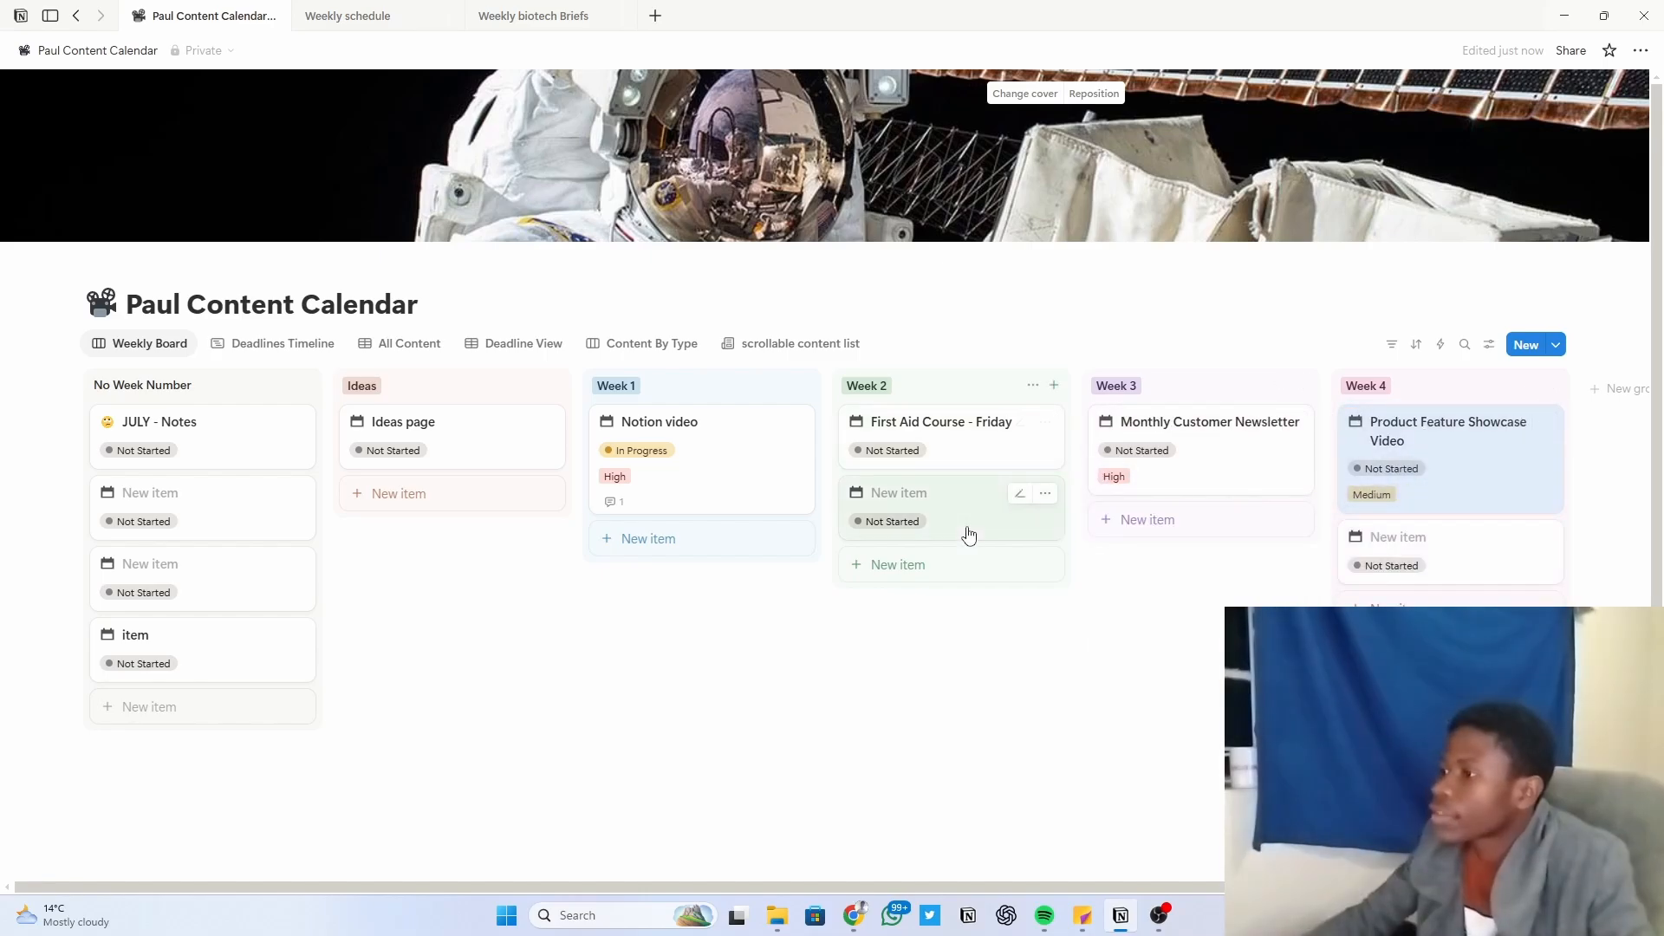
left_click(968, 533)
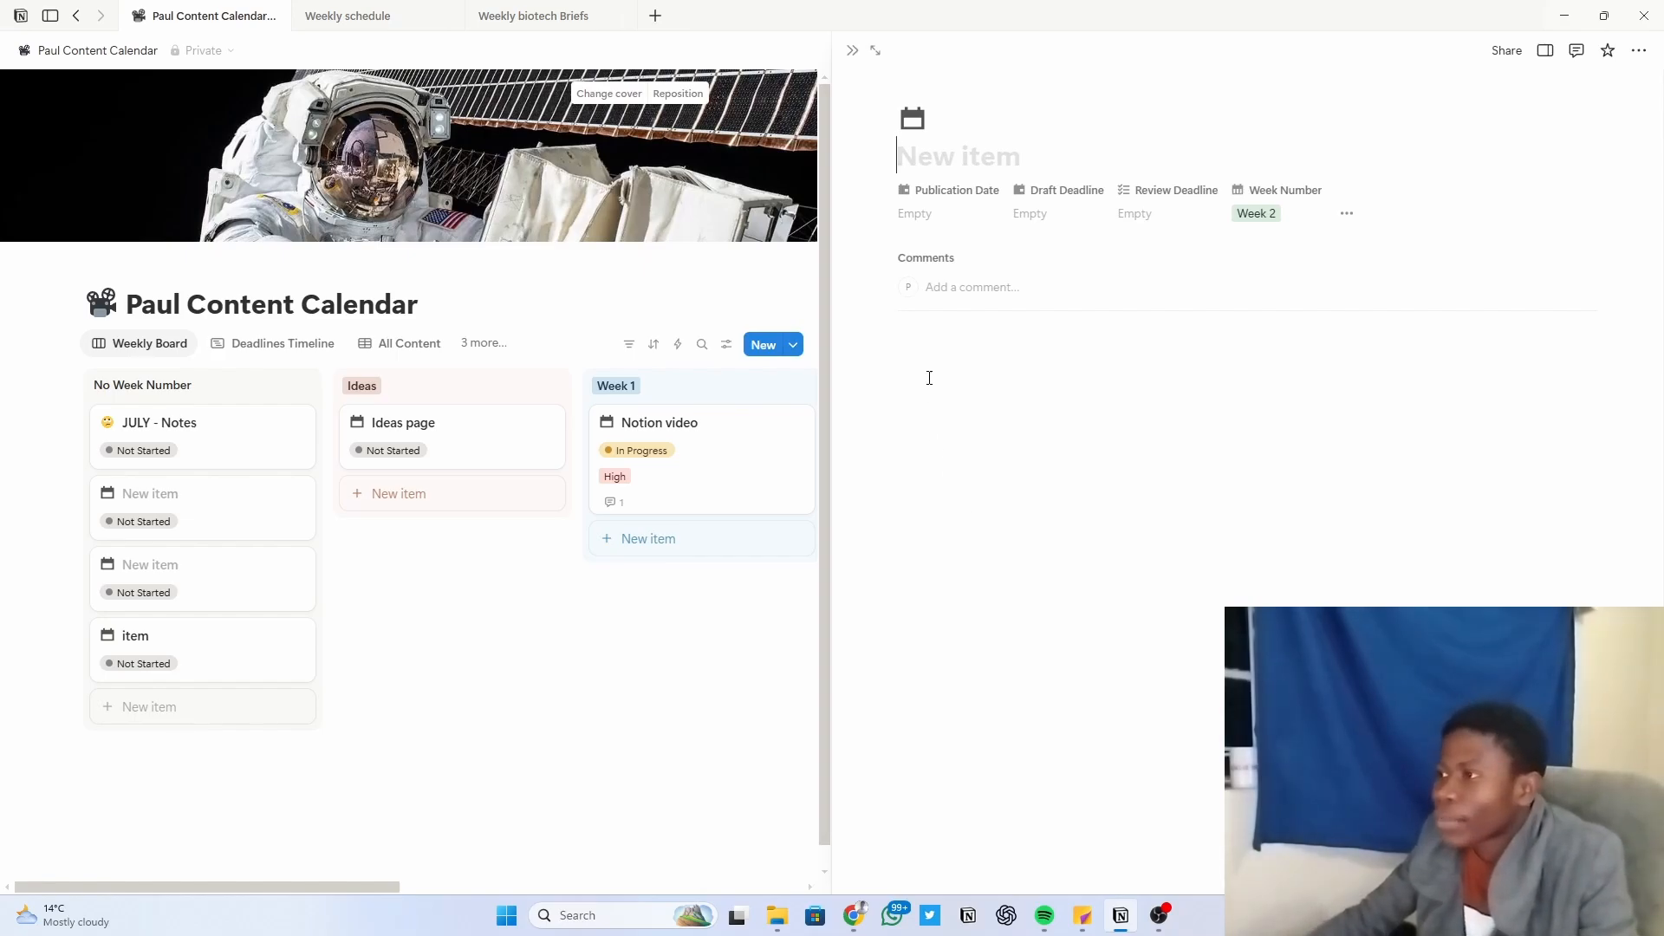
left_click(852, 51)
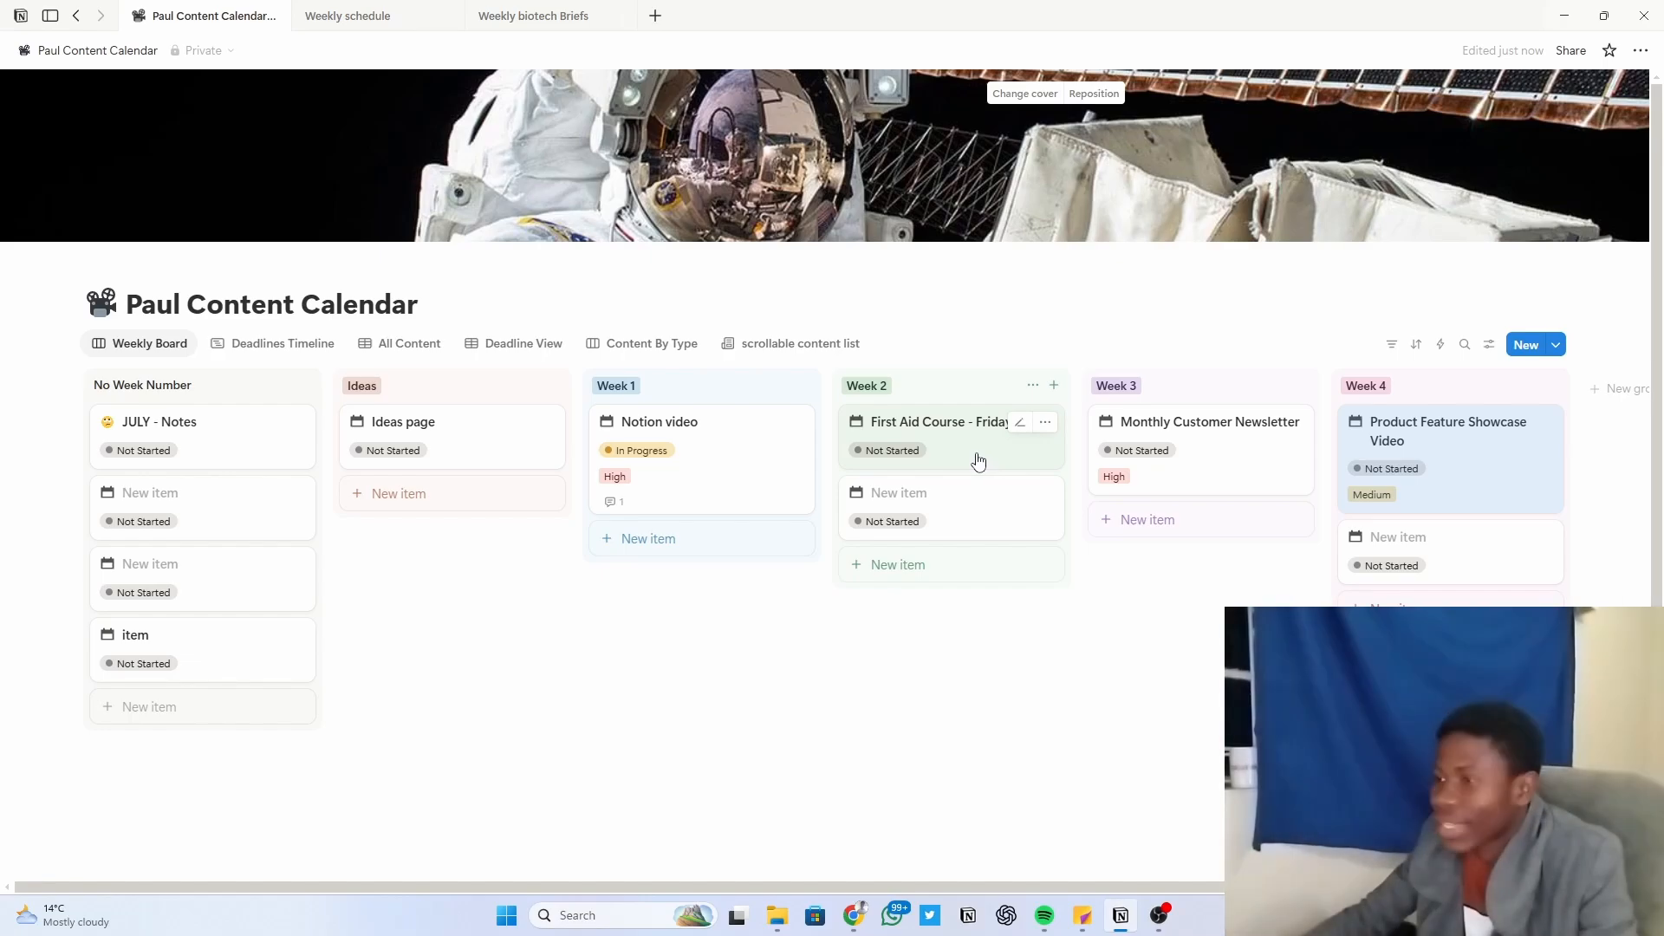
Step: Review the video ideas on the Ideas page card and add an empty line after the last idea
left_click(532, 460)
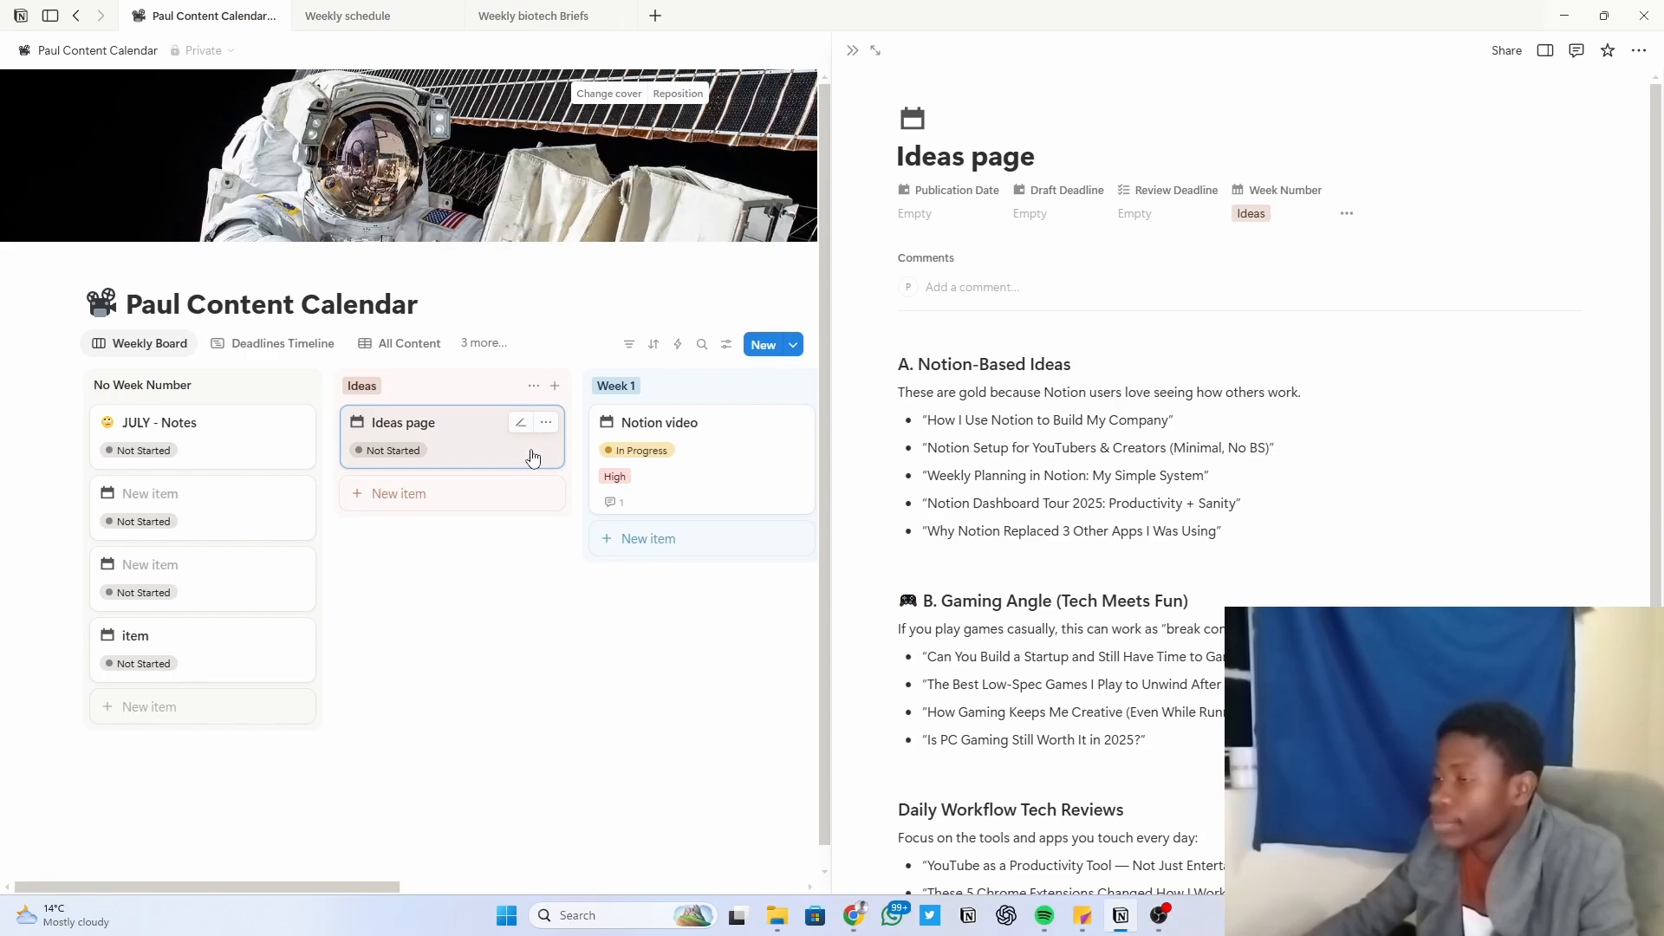
scroll(1088, 438, "down", 4)
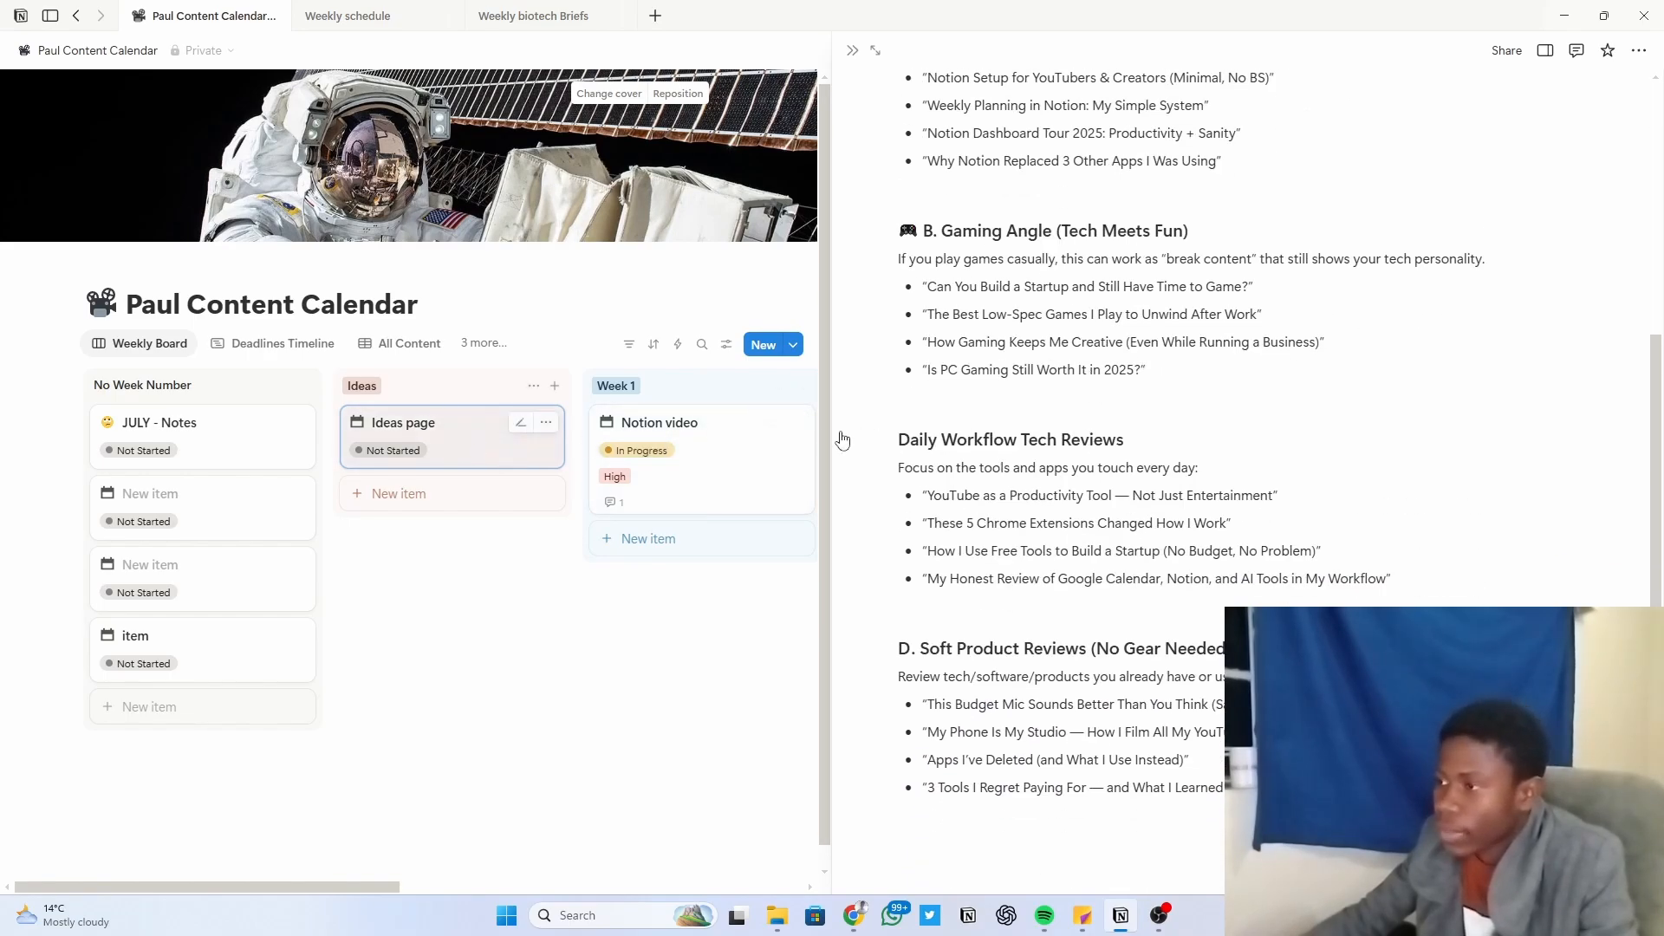
scroll(1264, 392, "up", 1)
scroll(1263, 391, "up", 4)
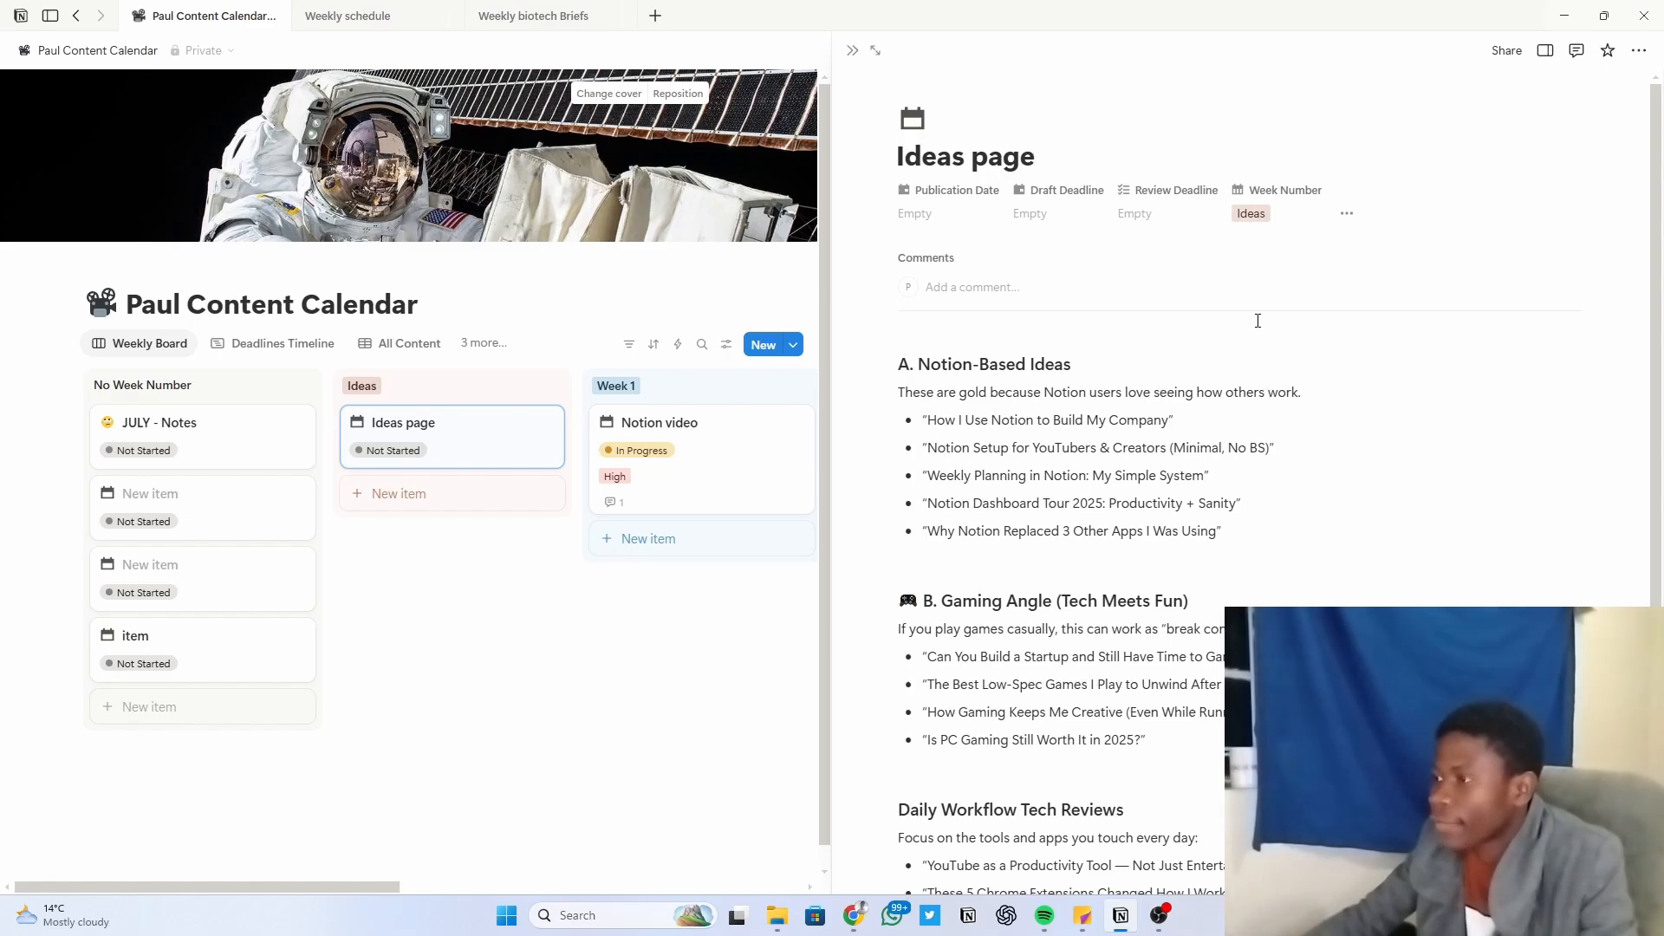
scroll(1258, 321, "down", 4)
left_click(968, 851)
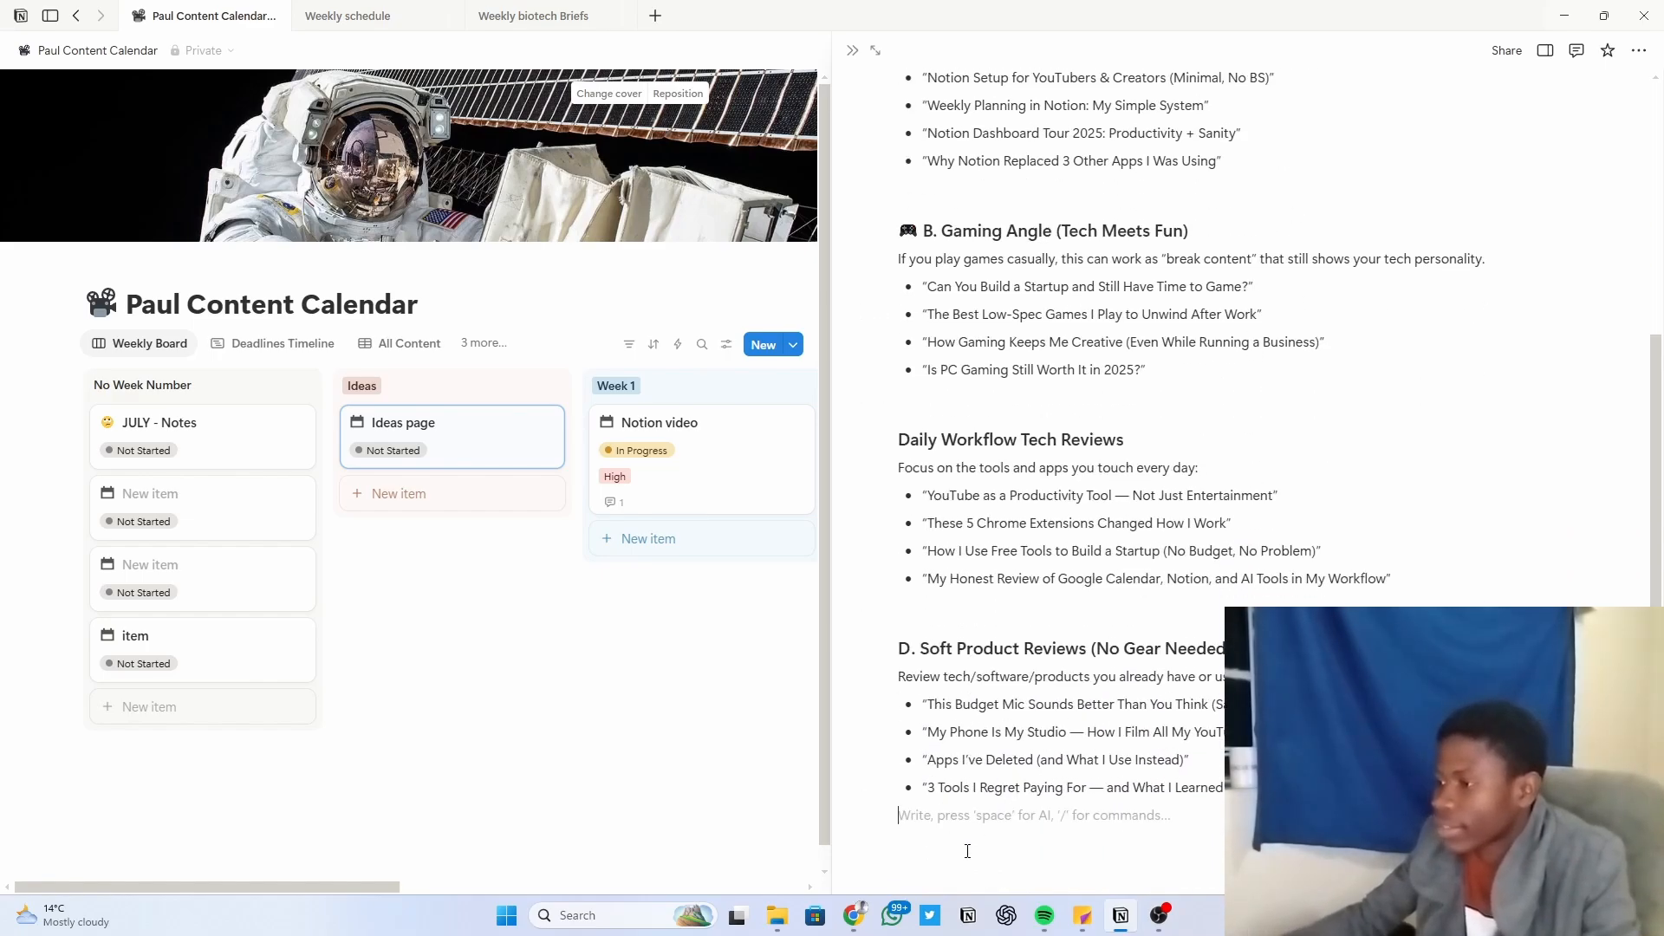
key("Return")
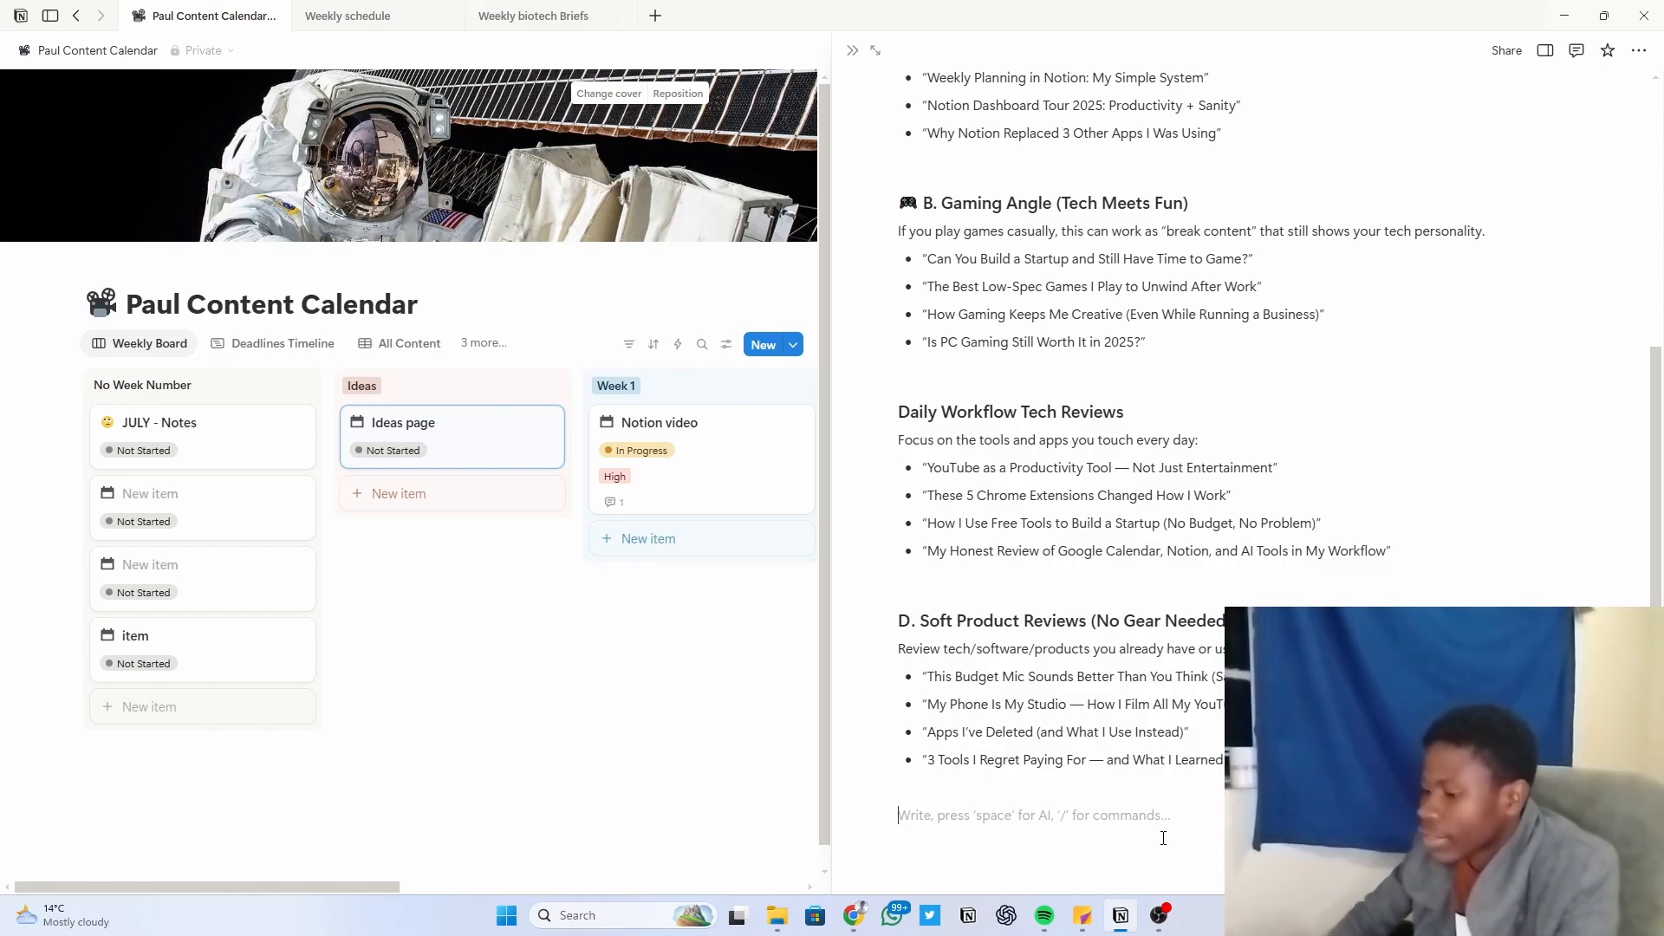
Step: Ask the AI on the new line to "give me ideas for youtube videos based on the data you have", leaving its edits pending
key("space")
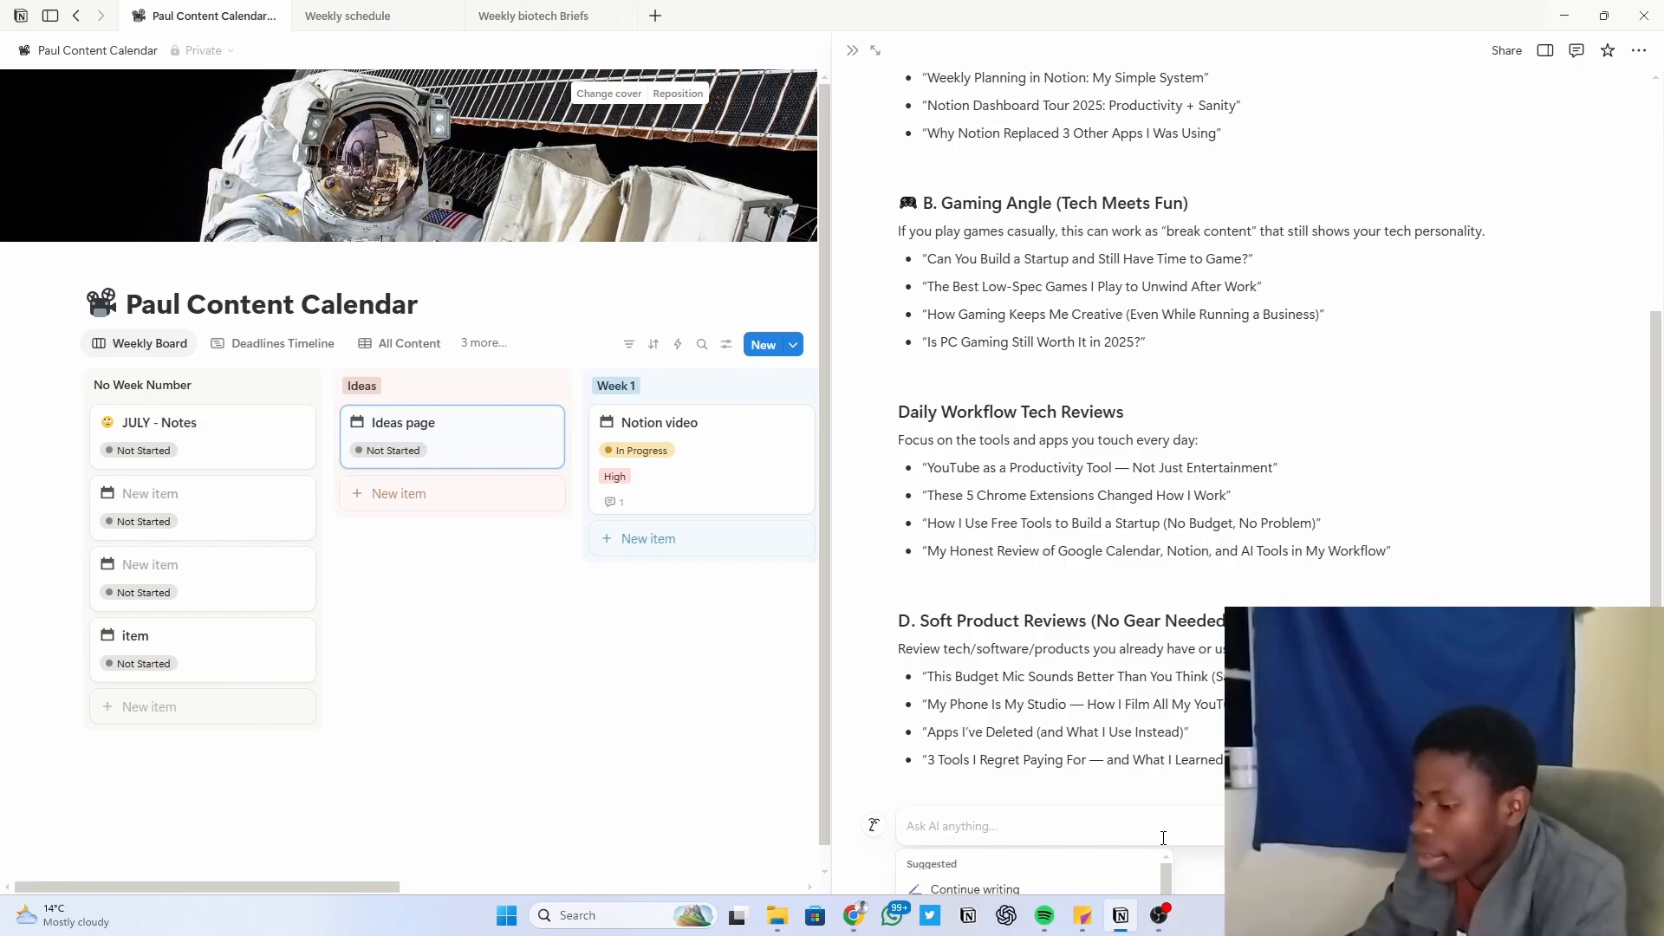
type("give me id")
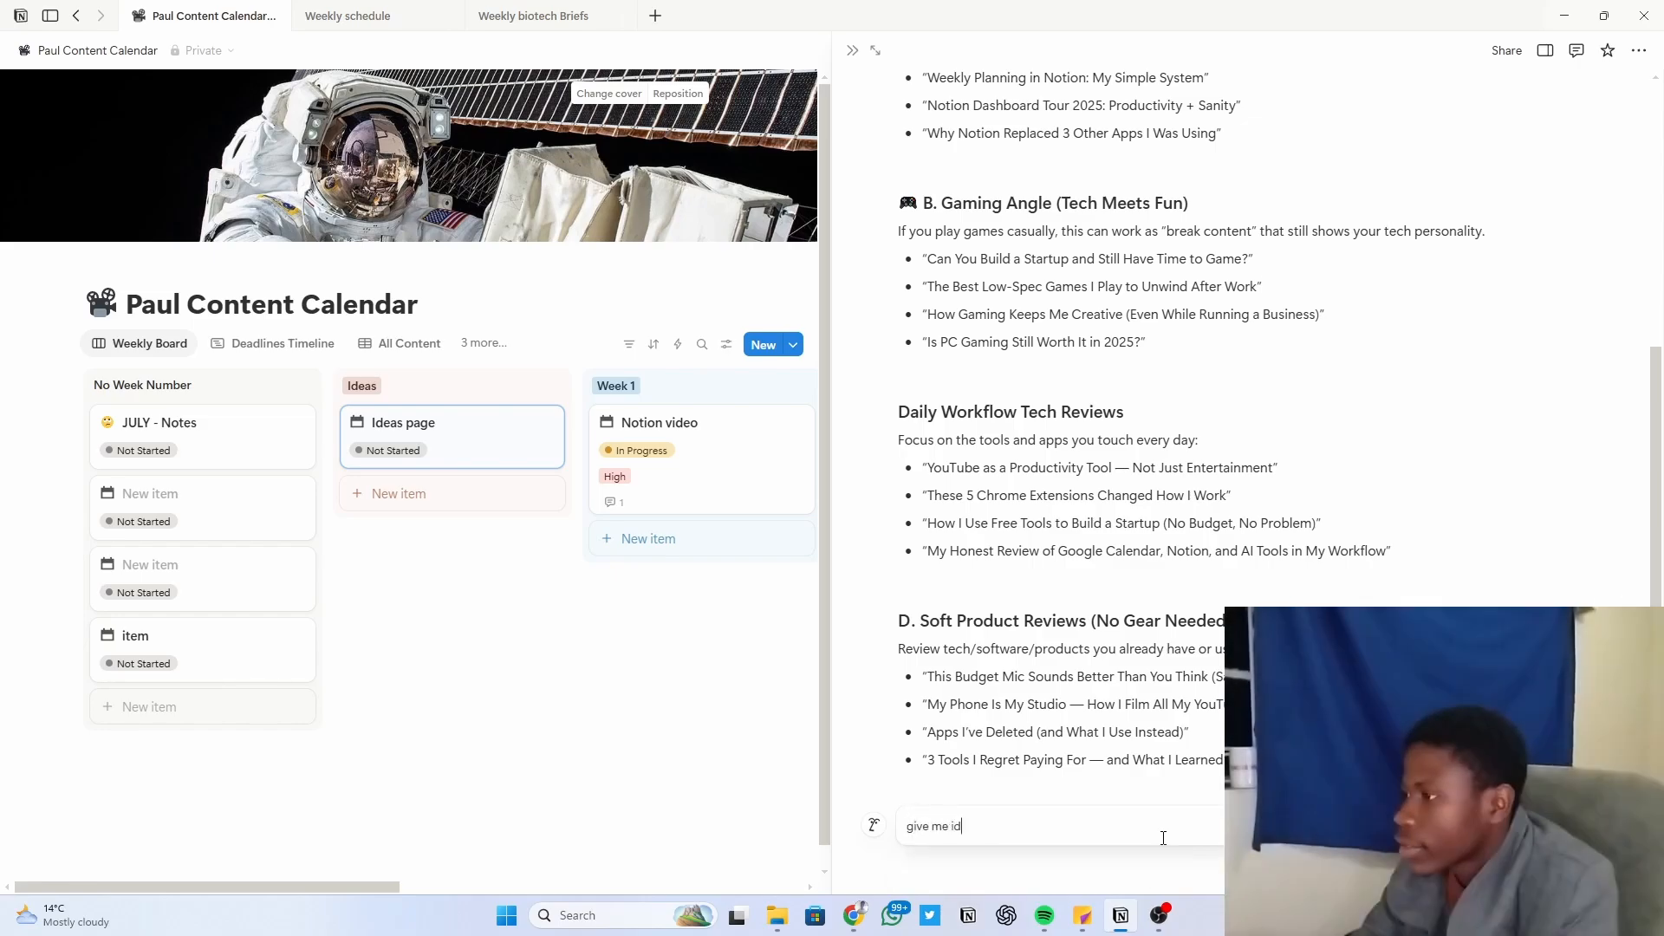
type("eas for yout")
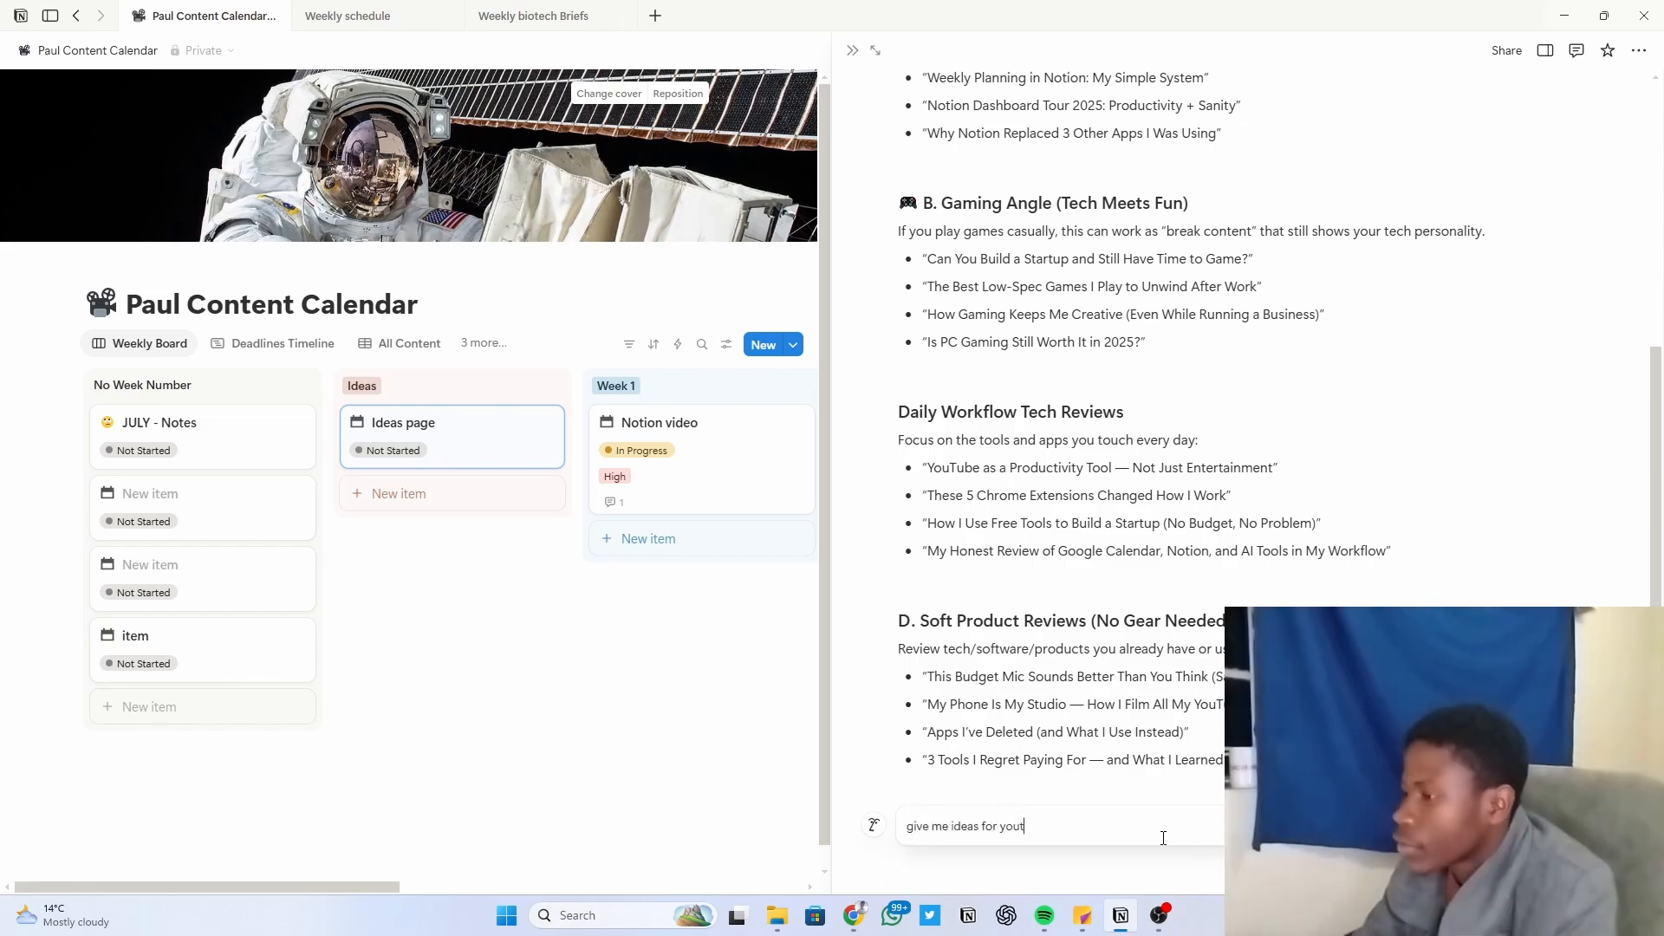
type("ube videos")
key("BackSpace")
type("deos basde")
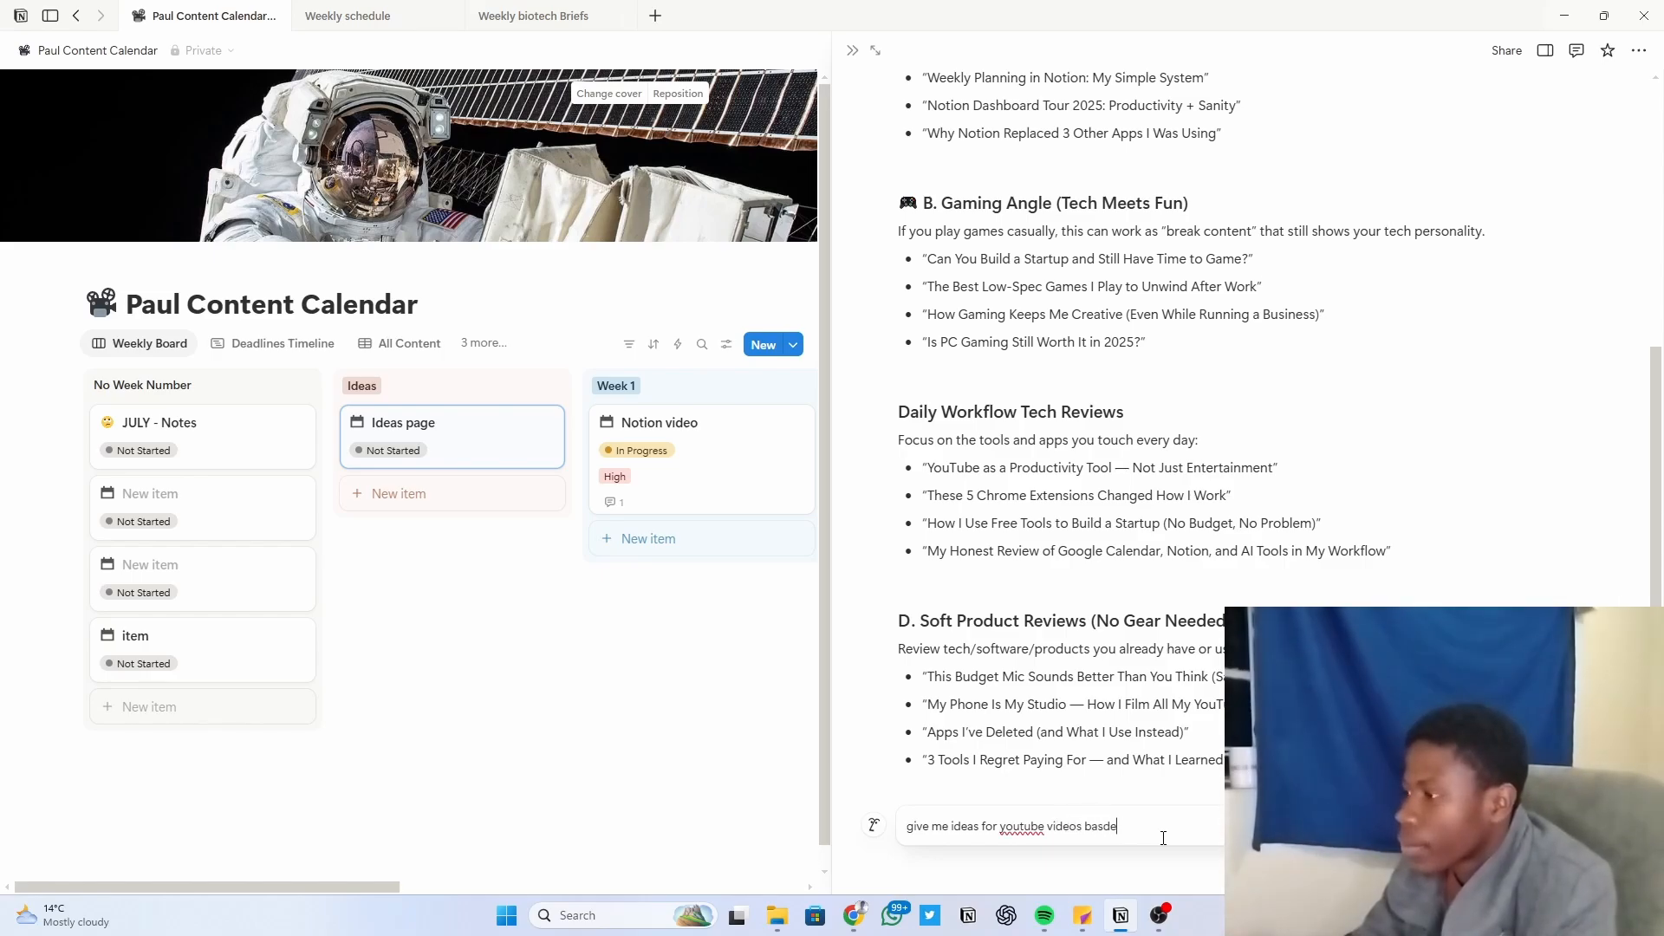
type("d")
key("BackSpace")
key("BackSpace")
key("BackSpace")
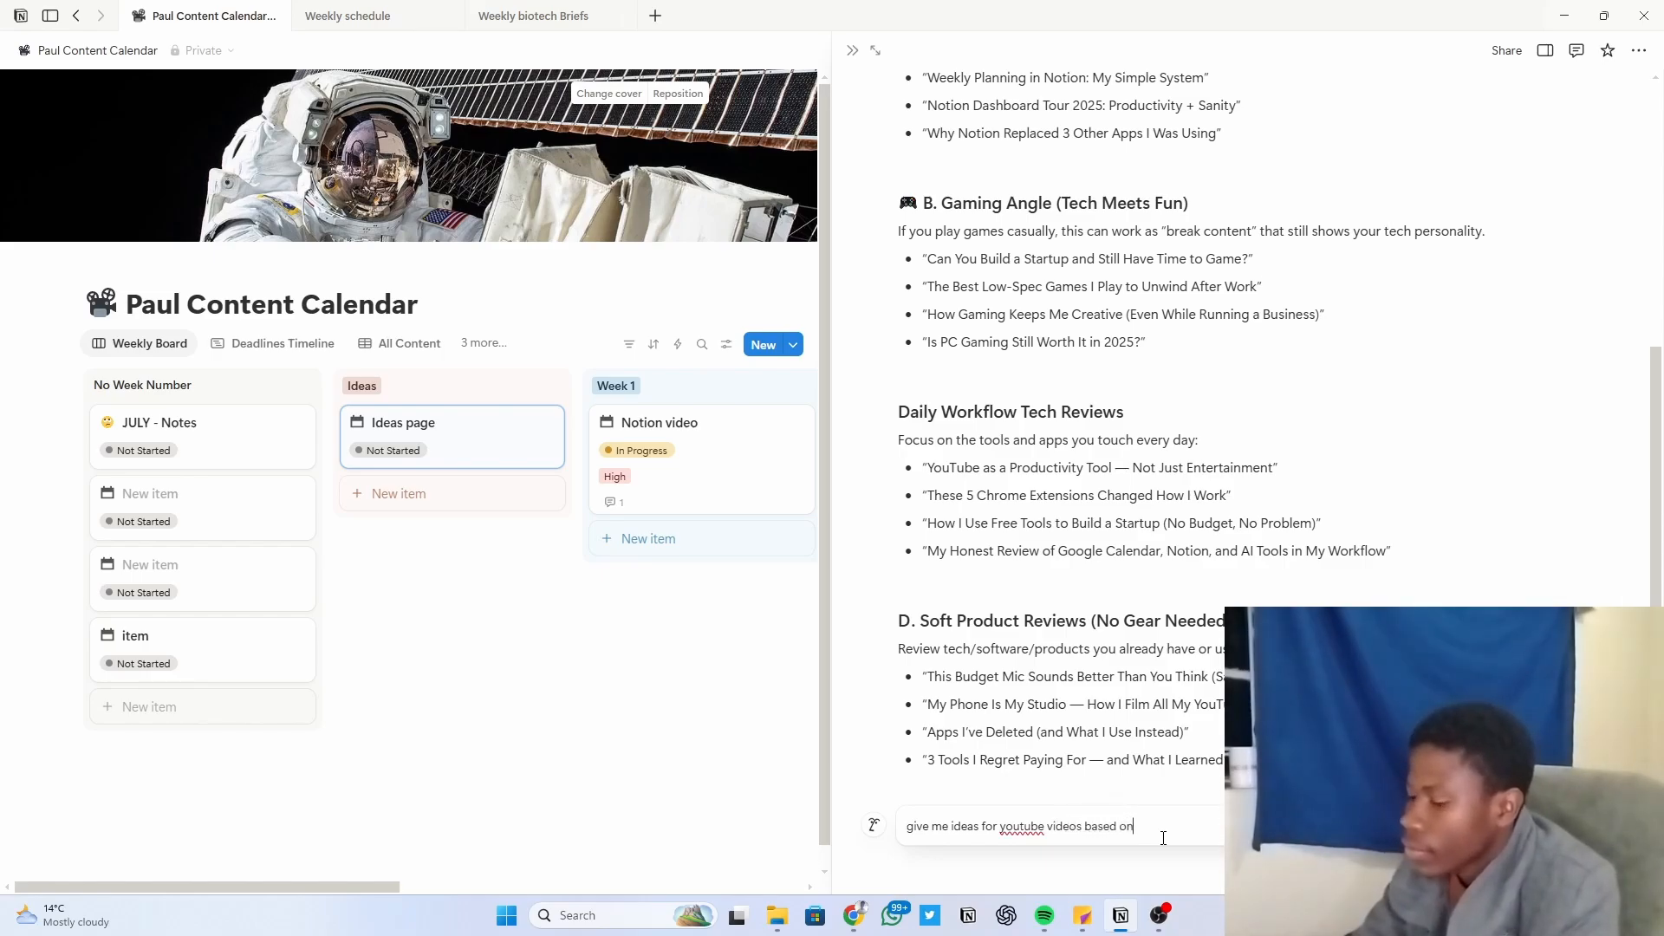
type("you ha")
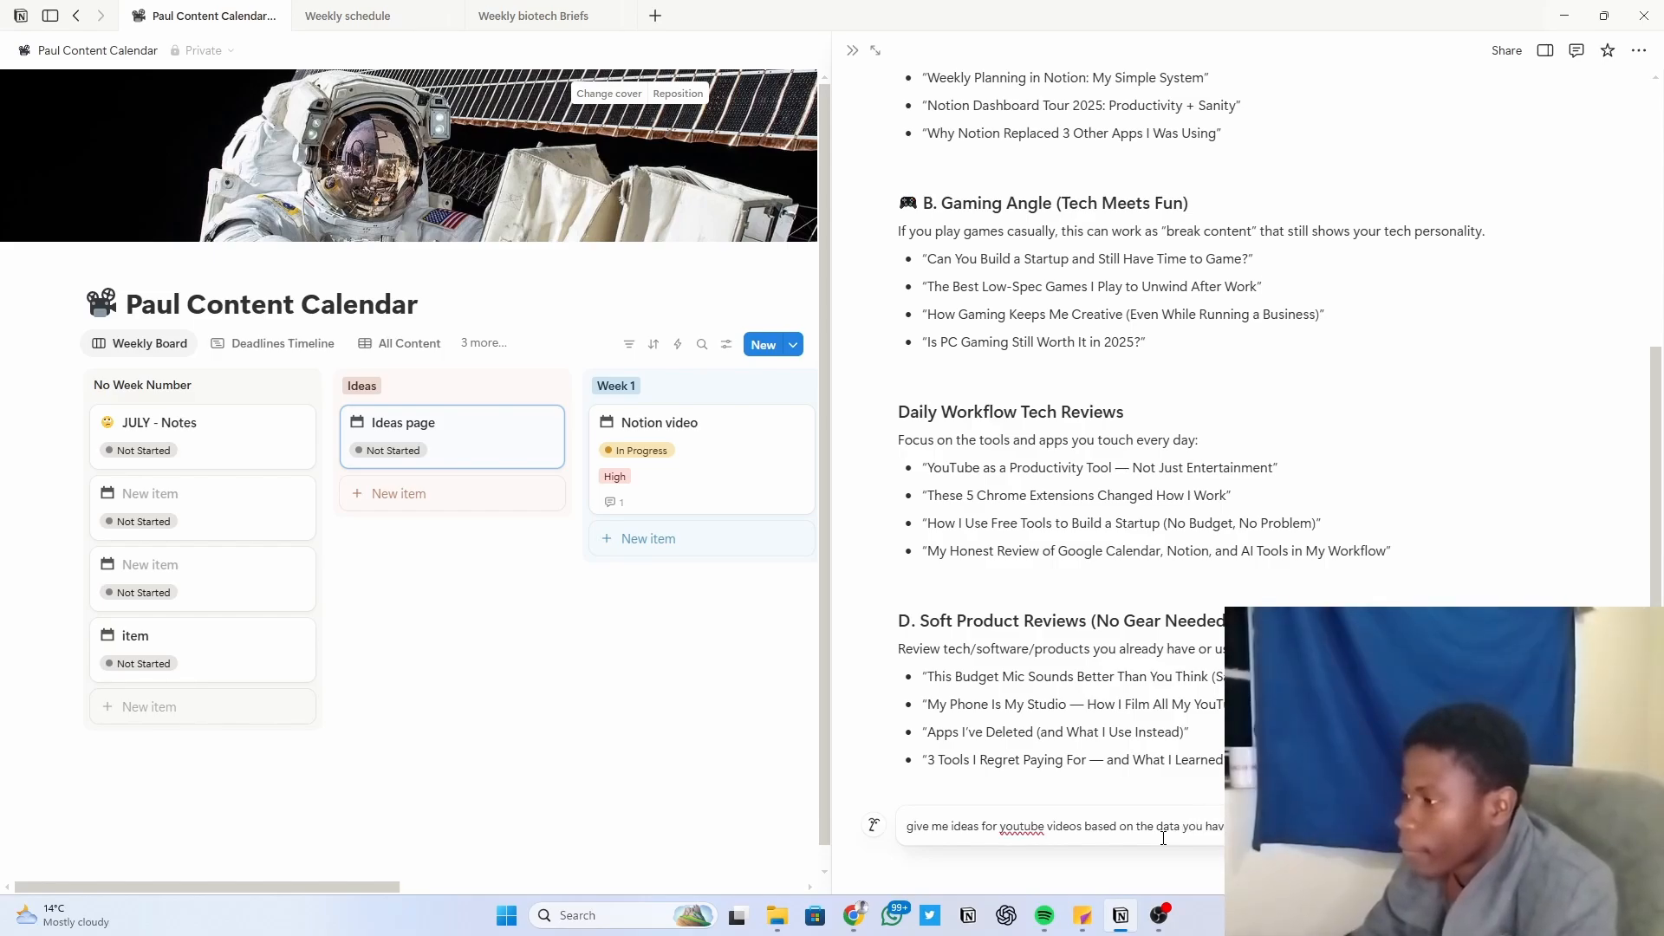
type("v")
key("Return")
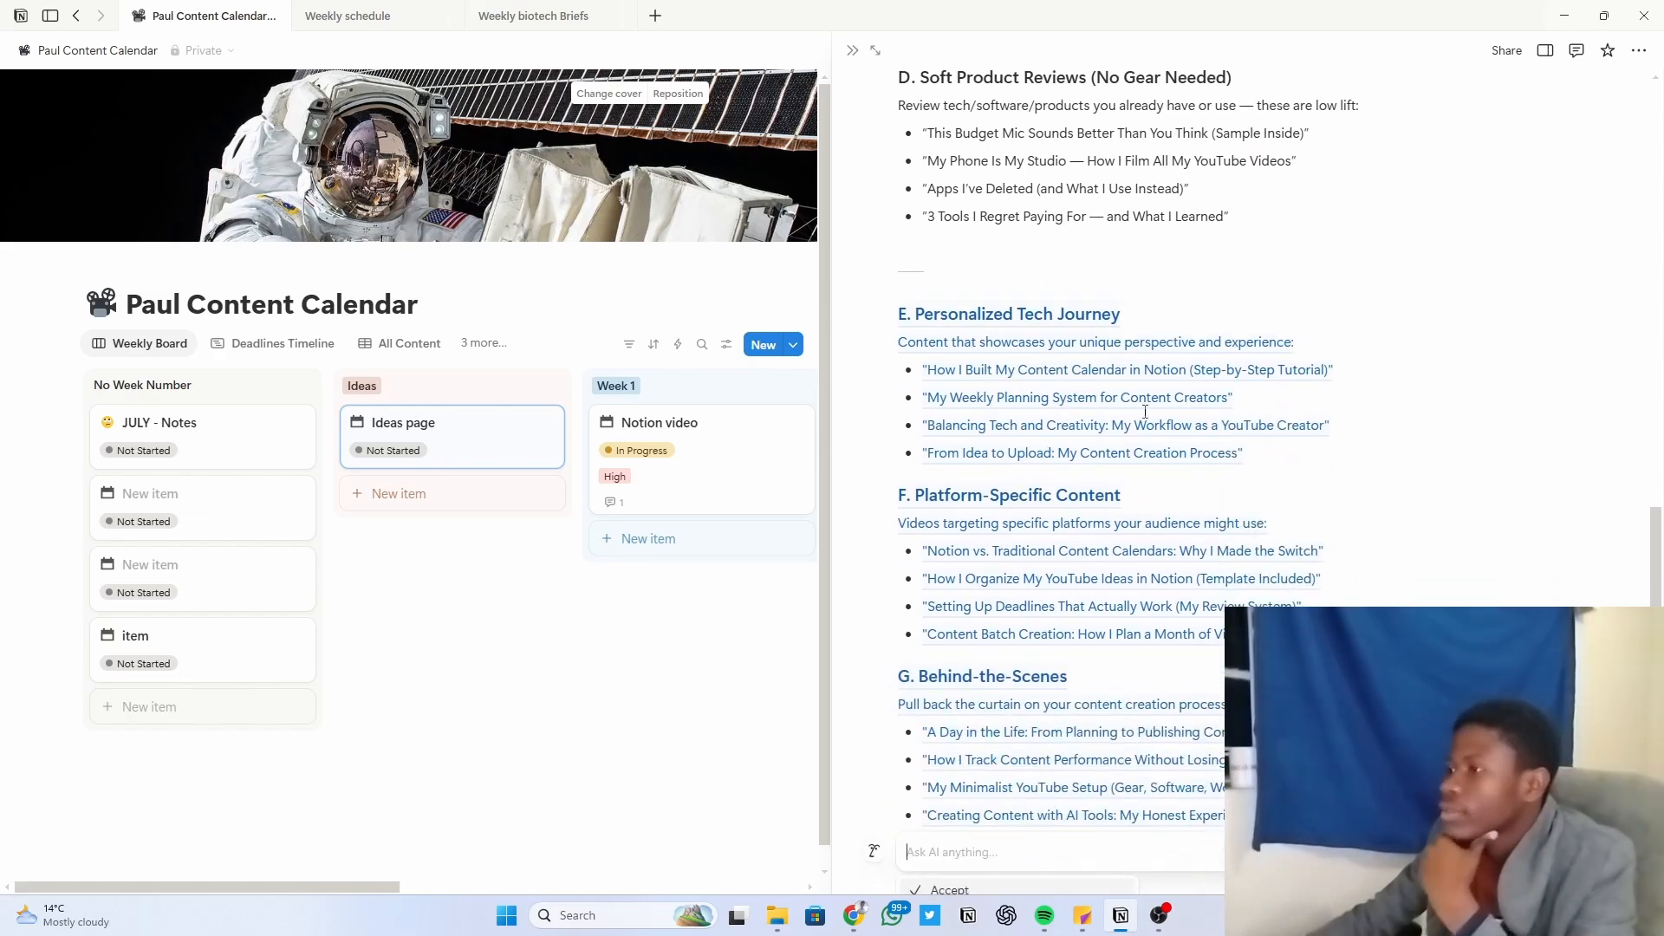
left_click(1163, 322)
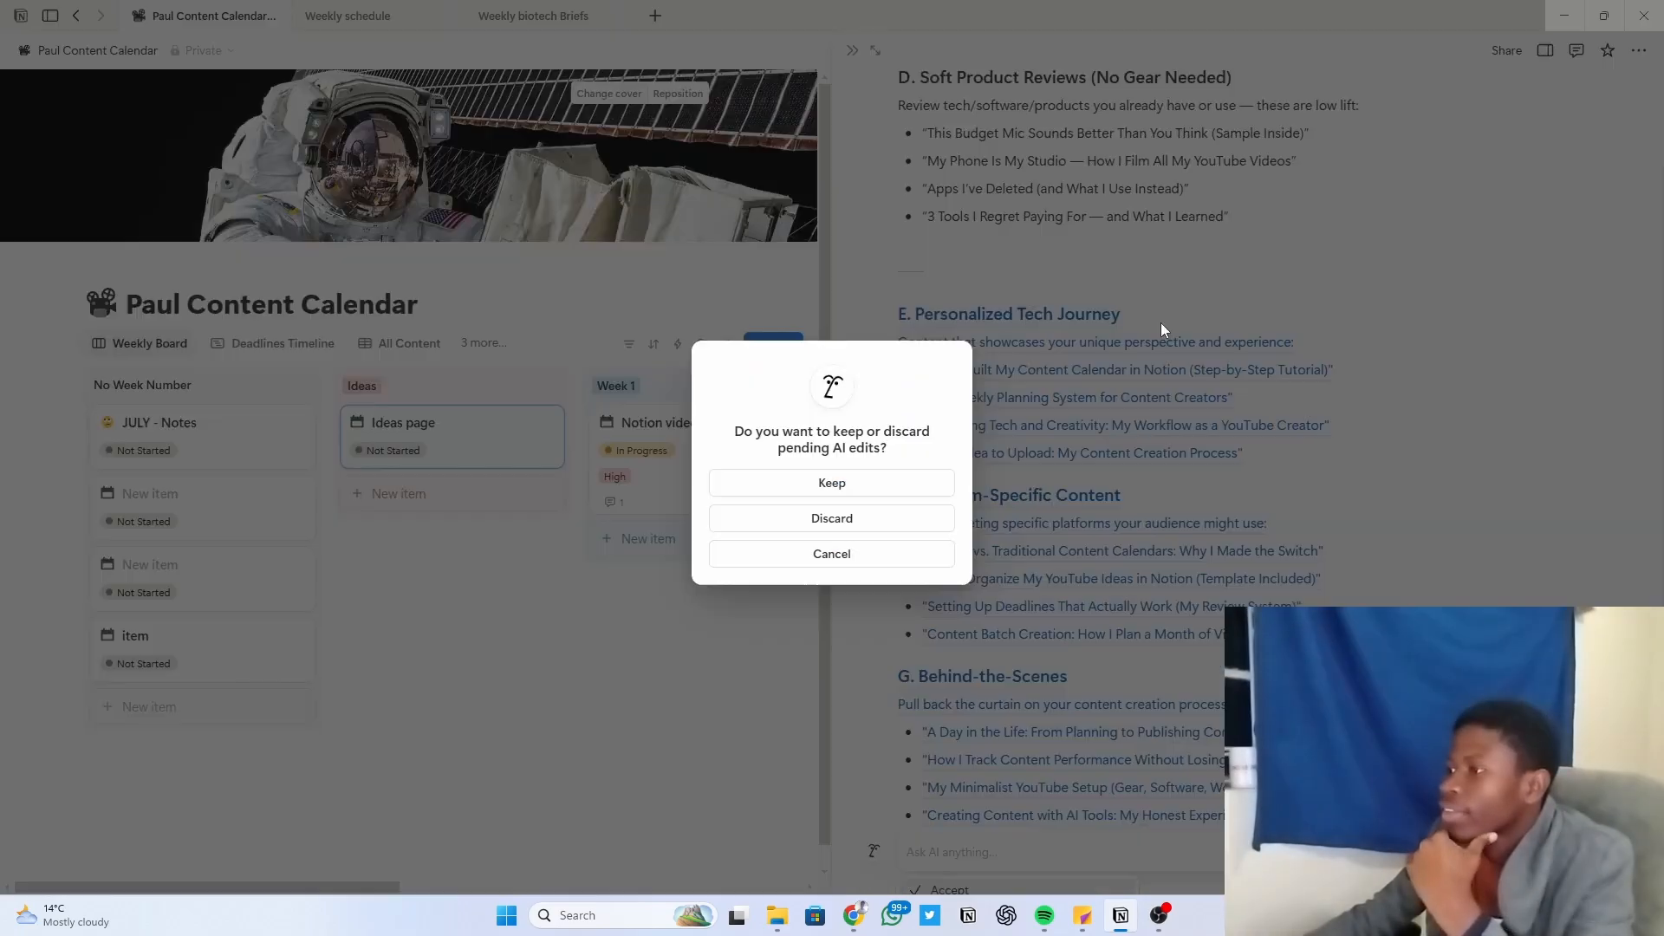
key("Escape")
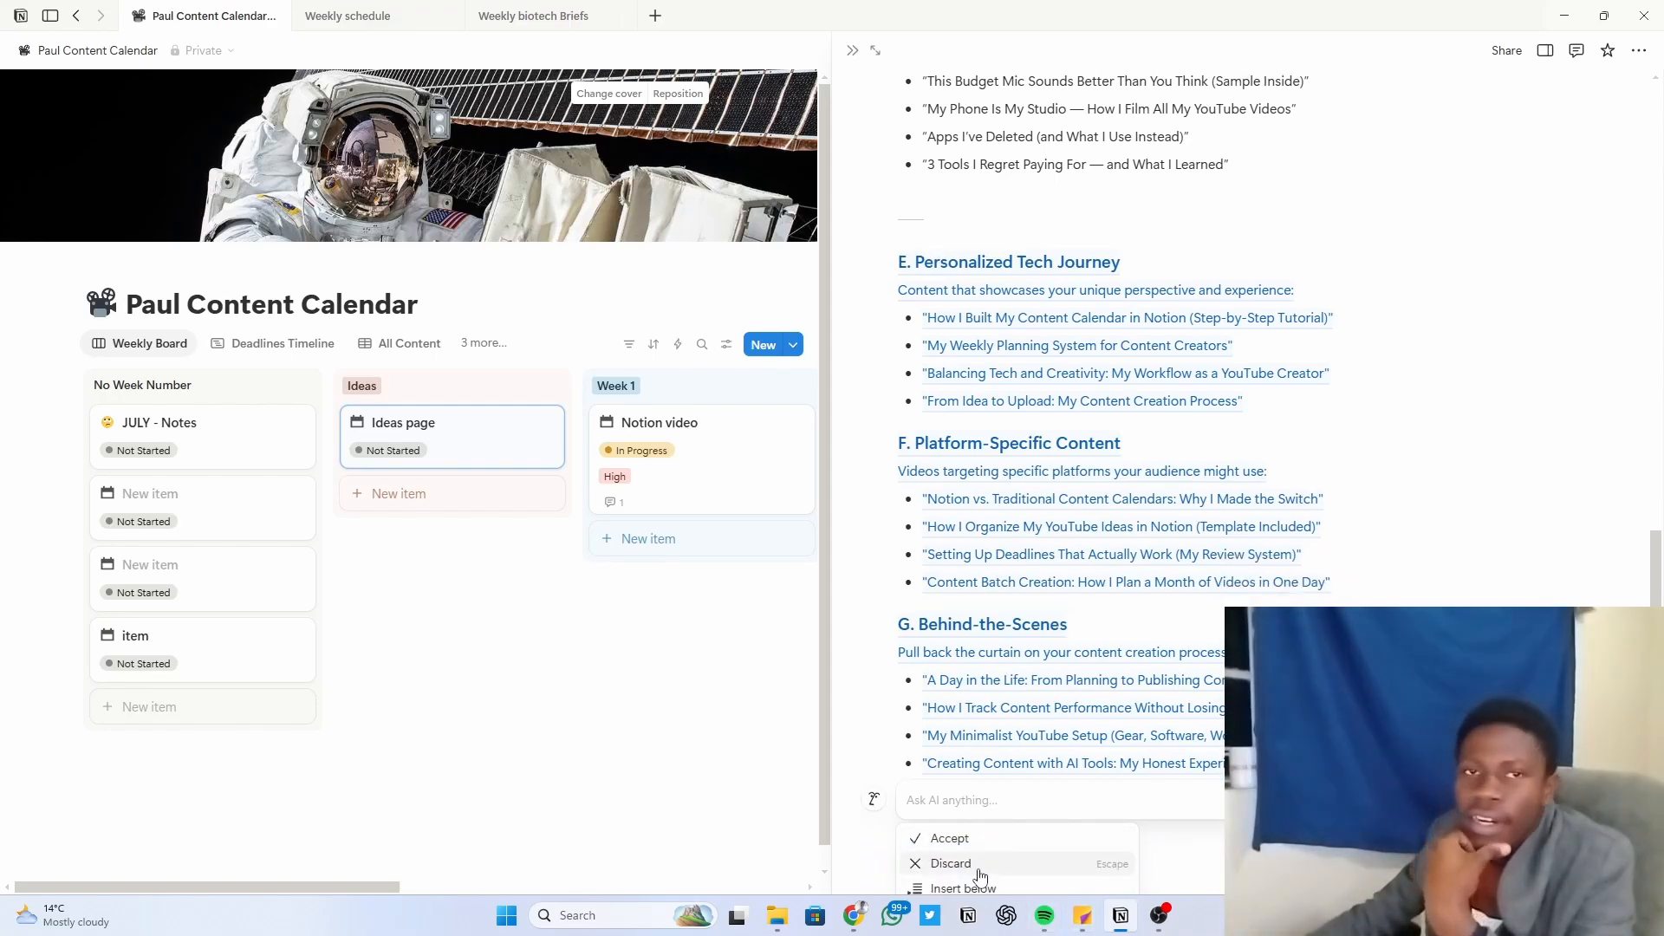
Step: Keep the AI-generated video ideas on the Ideas page and delete the empty line above section E
left_click(977, 864)
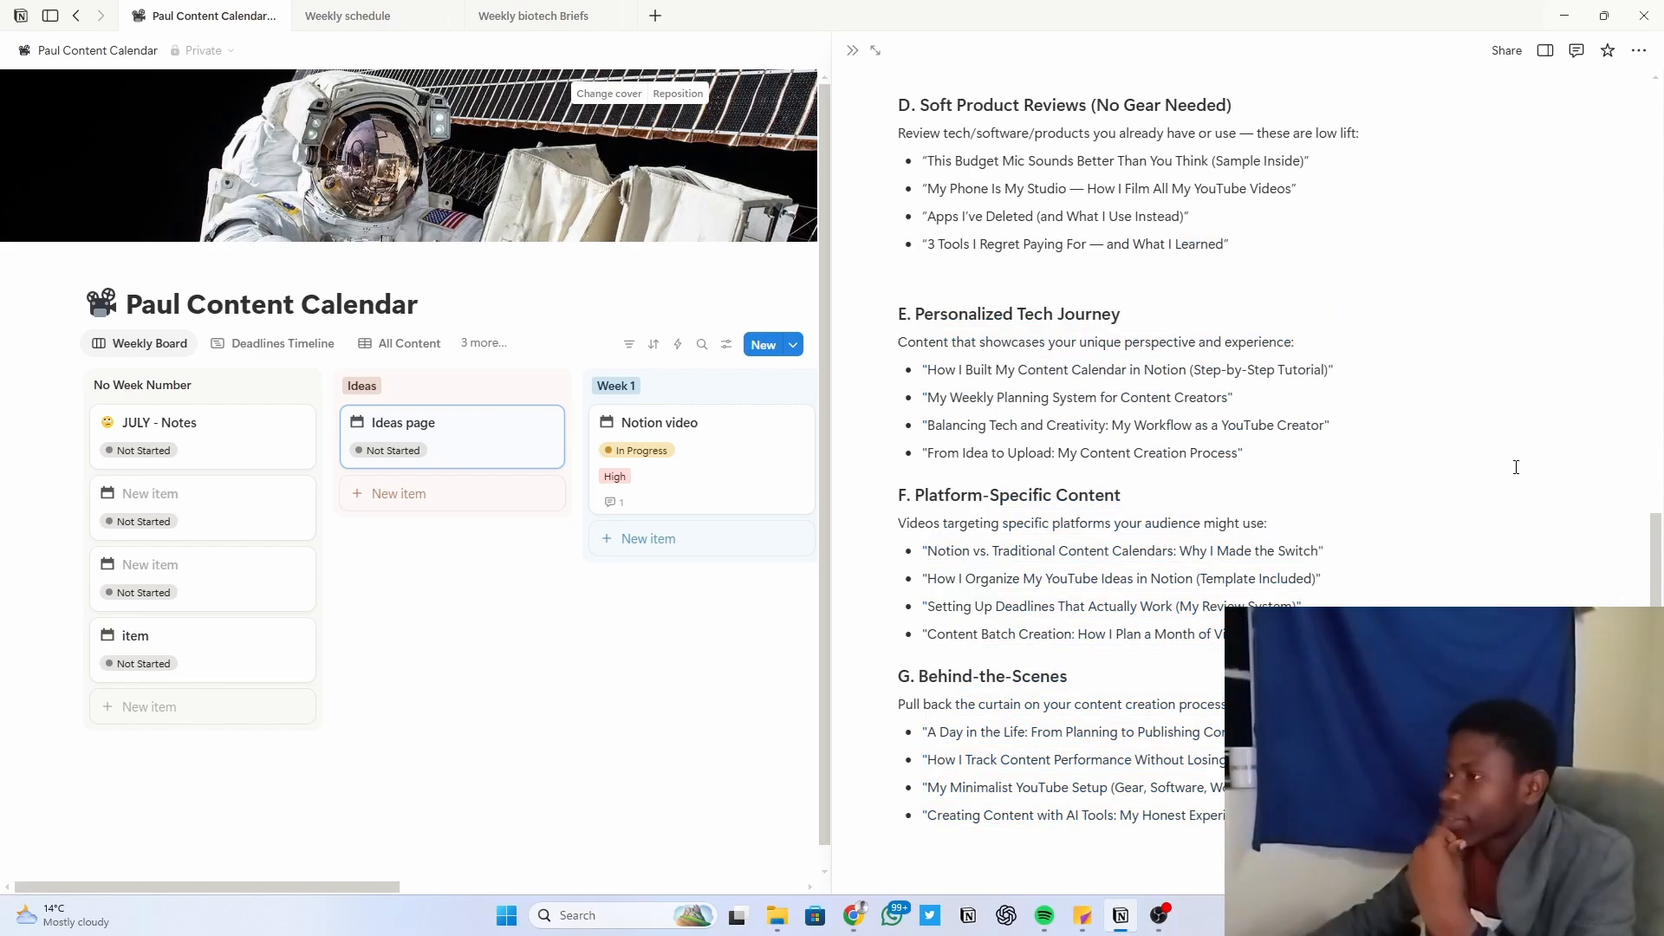
left_click(1170, 265)
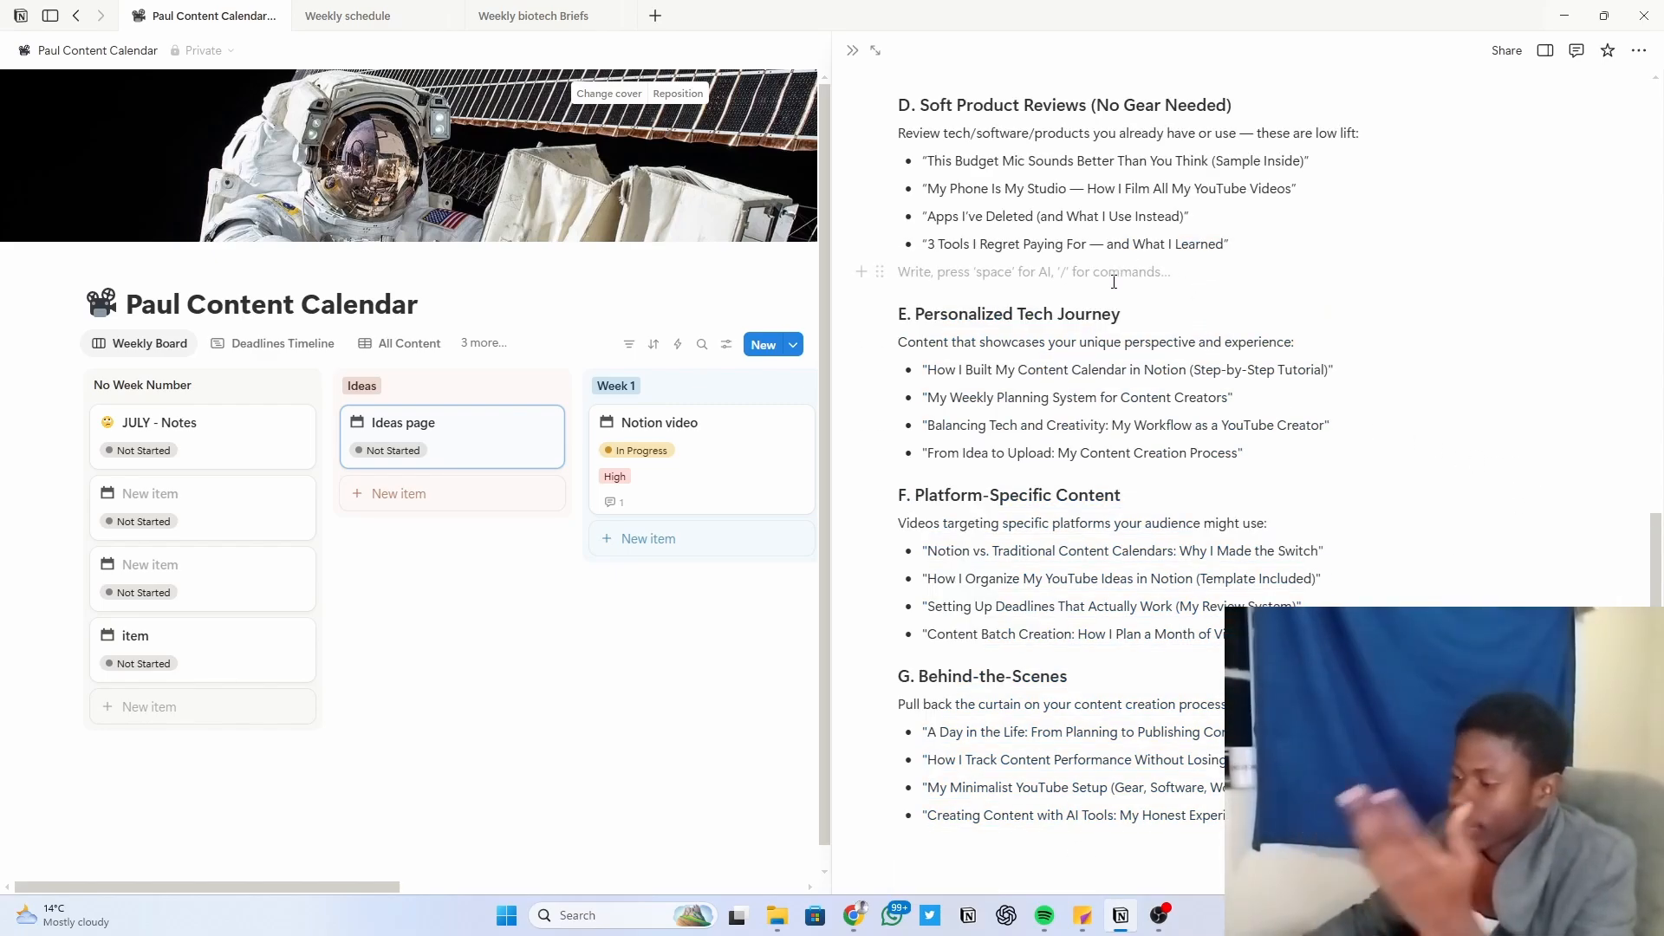
key("BackSpace")
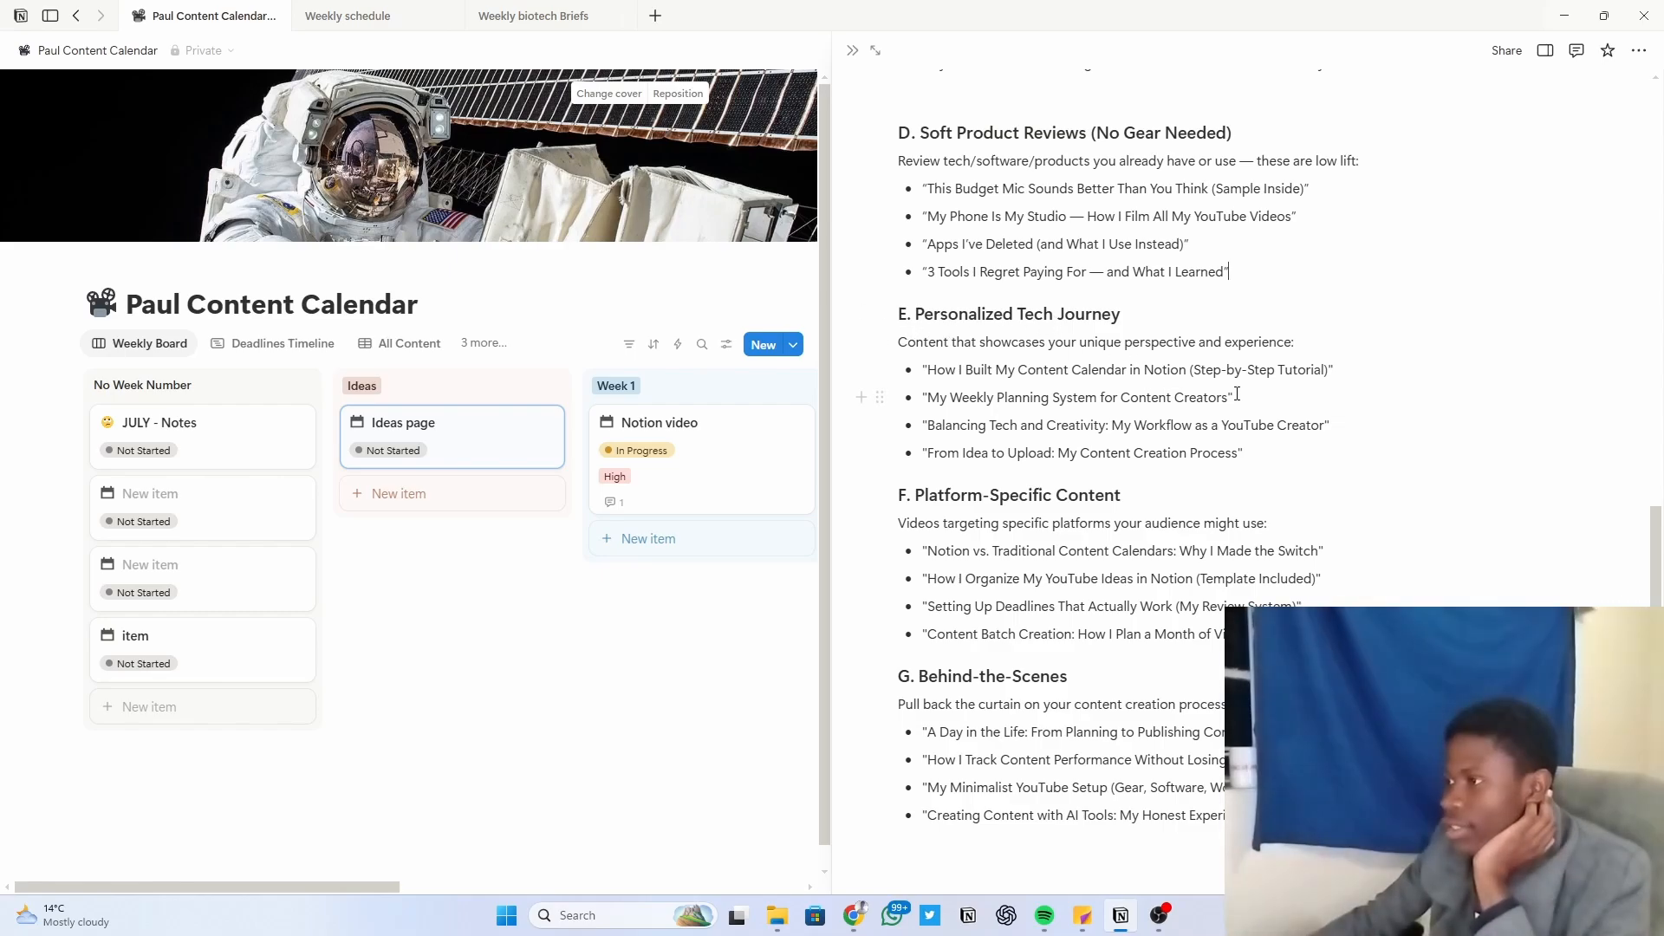
Step: Review the video ideas in sections E, F and G against the earlier ones on the Ideas page, and close the page
left_click_drag(1239, 398, 925, 399)
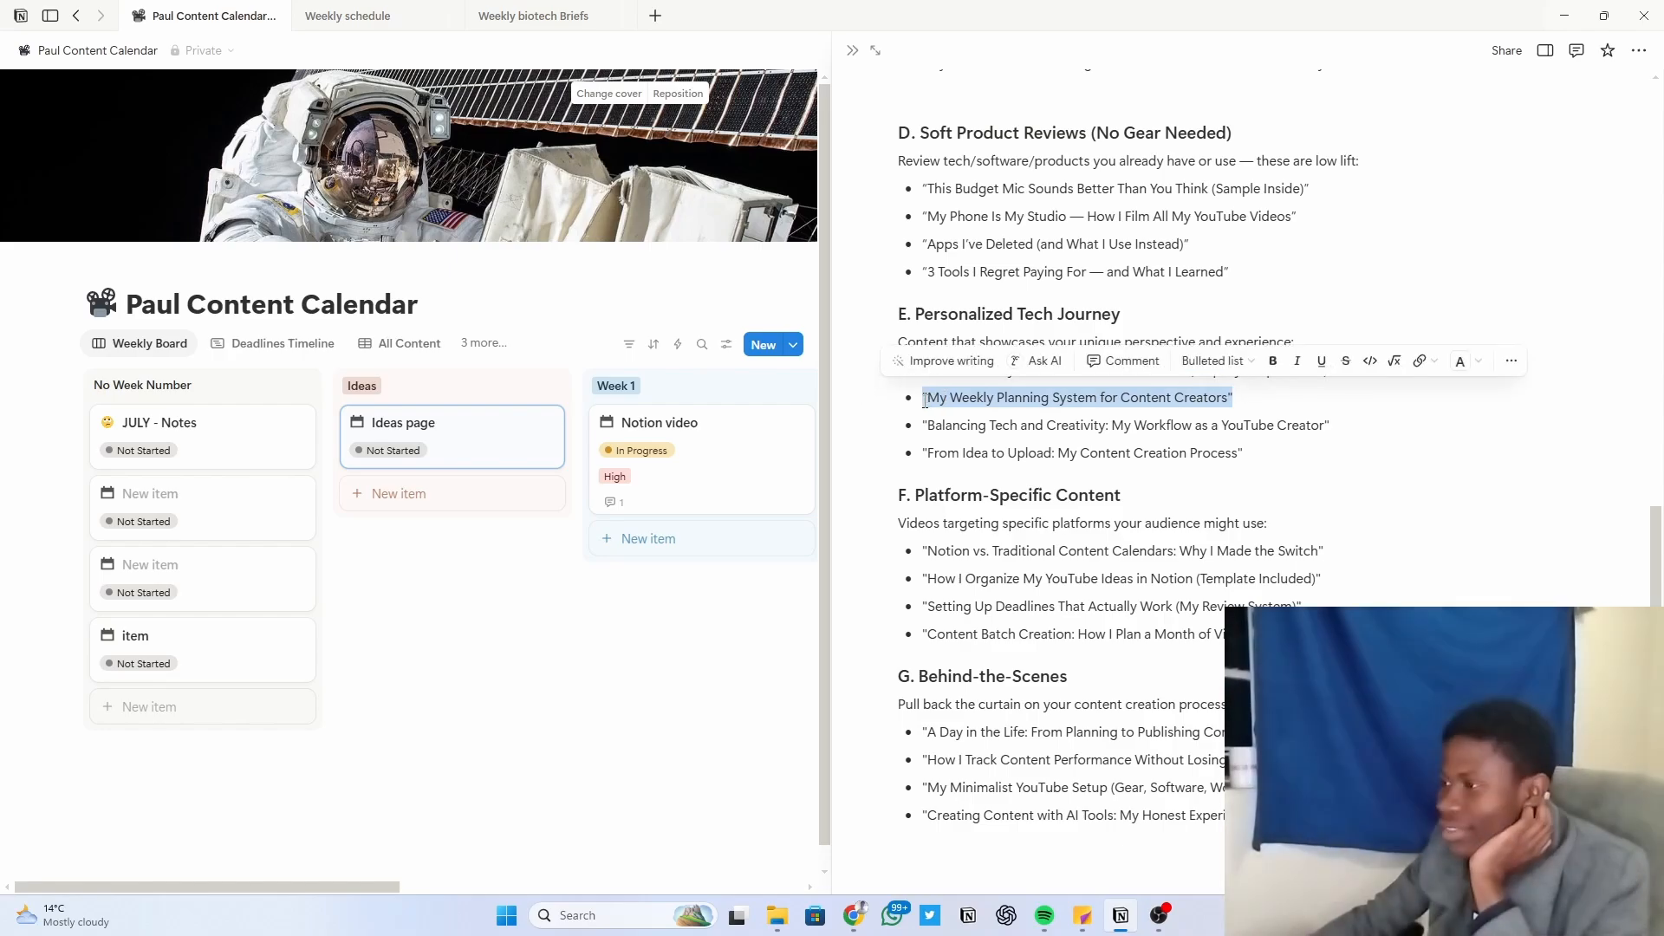
left_click(1352, 466)
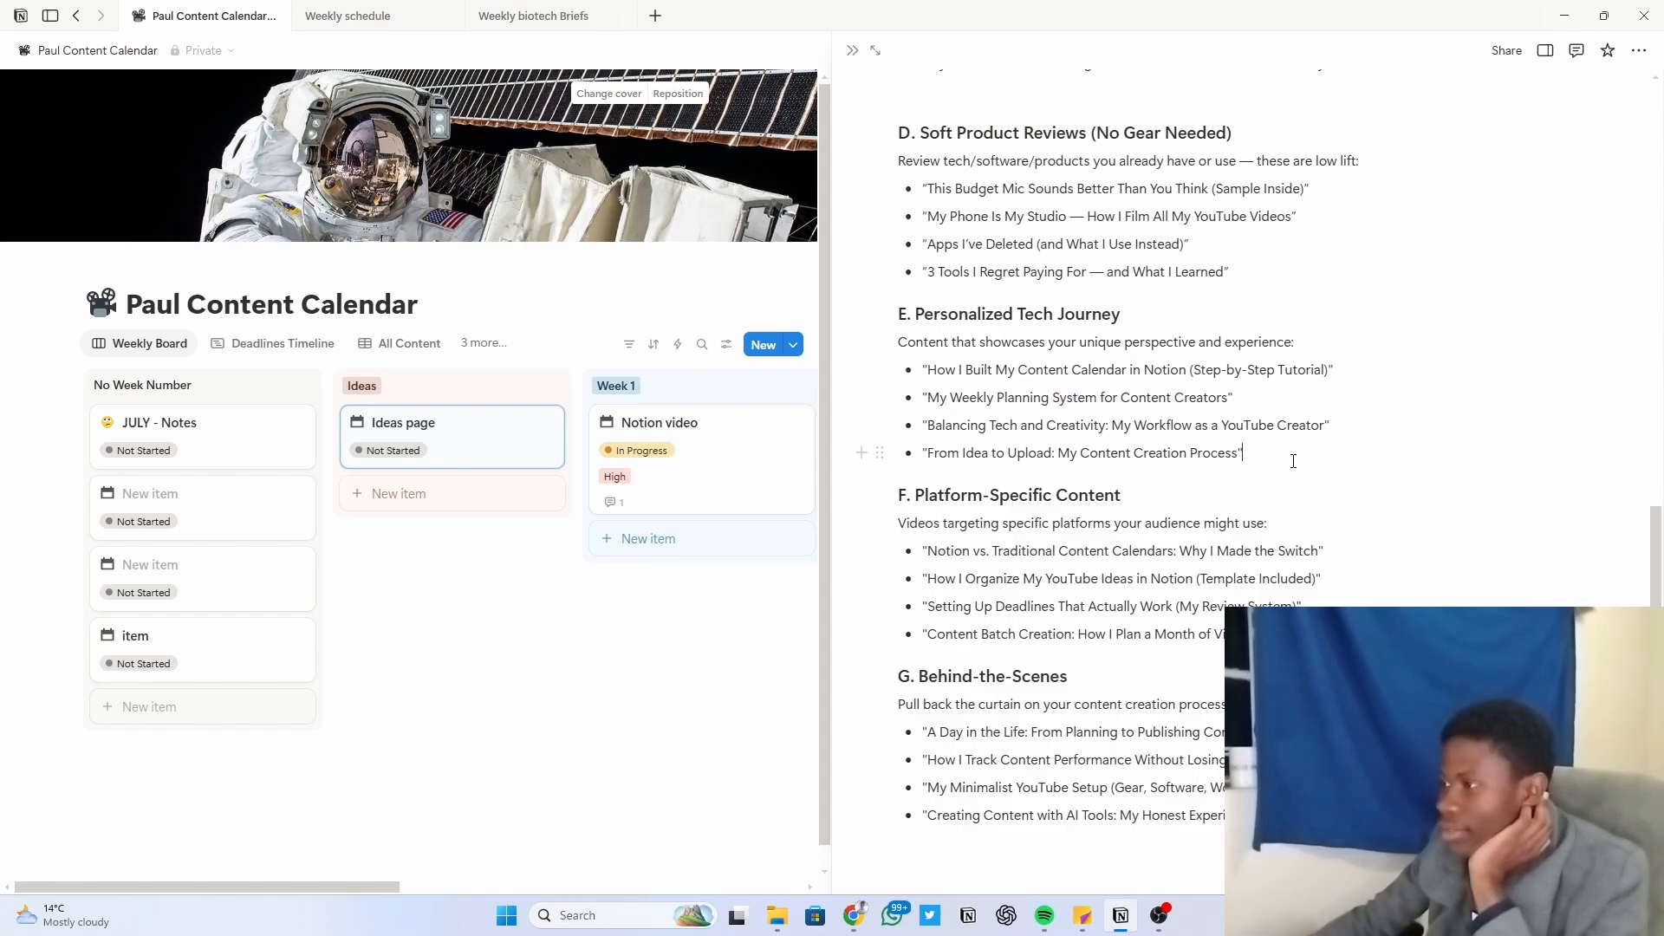
left_click_drag(1196, 456, 917, 454)
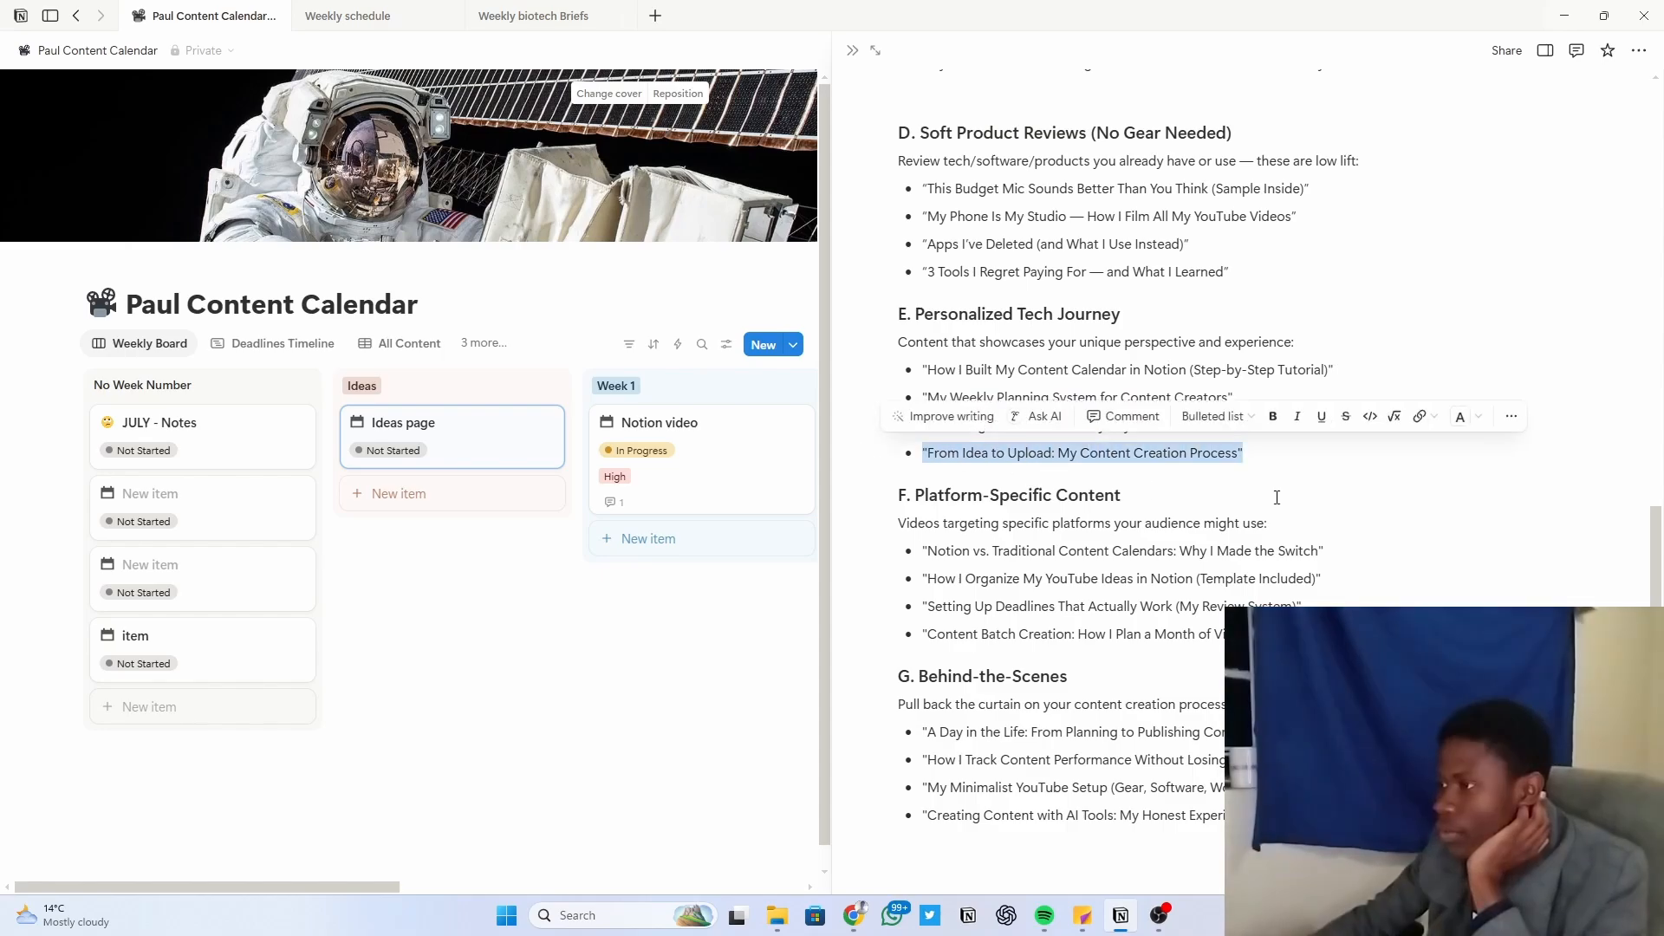
left_click(1153, 488)
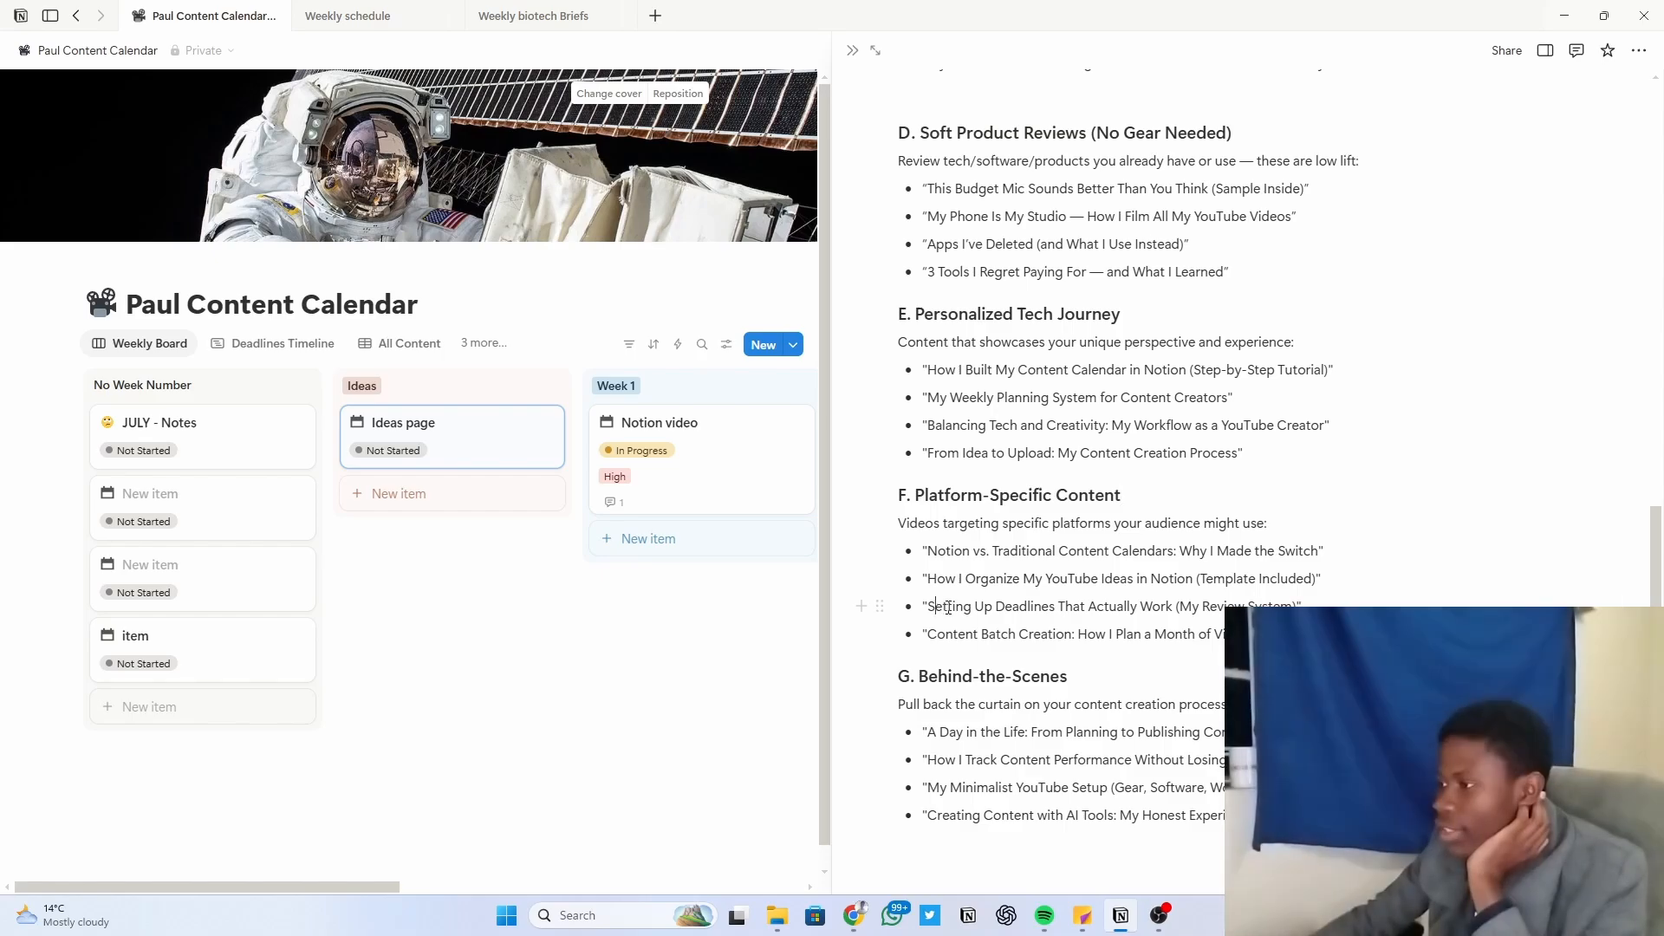
left_click_drag(936, 606, 1257, 636)
left_click(1283, 635)
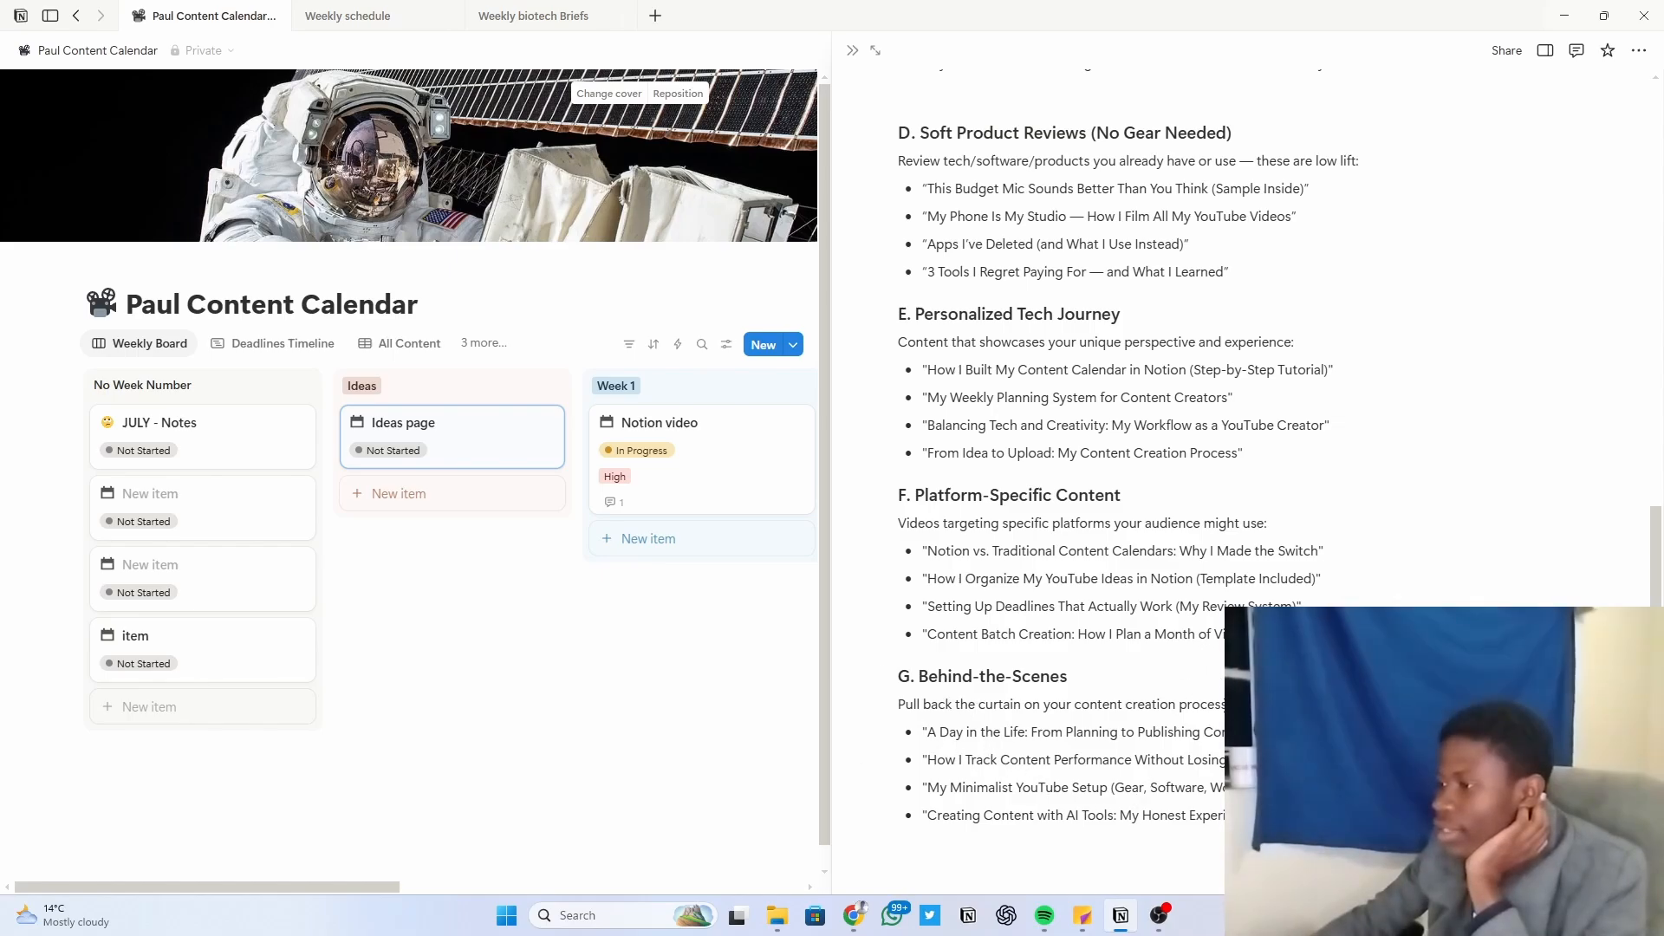
left_click_drag(1240, 789, 960, 789)
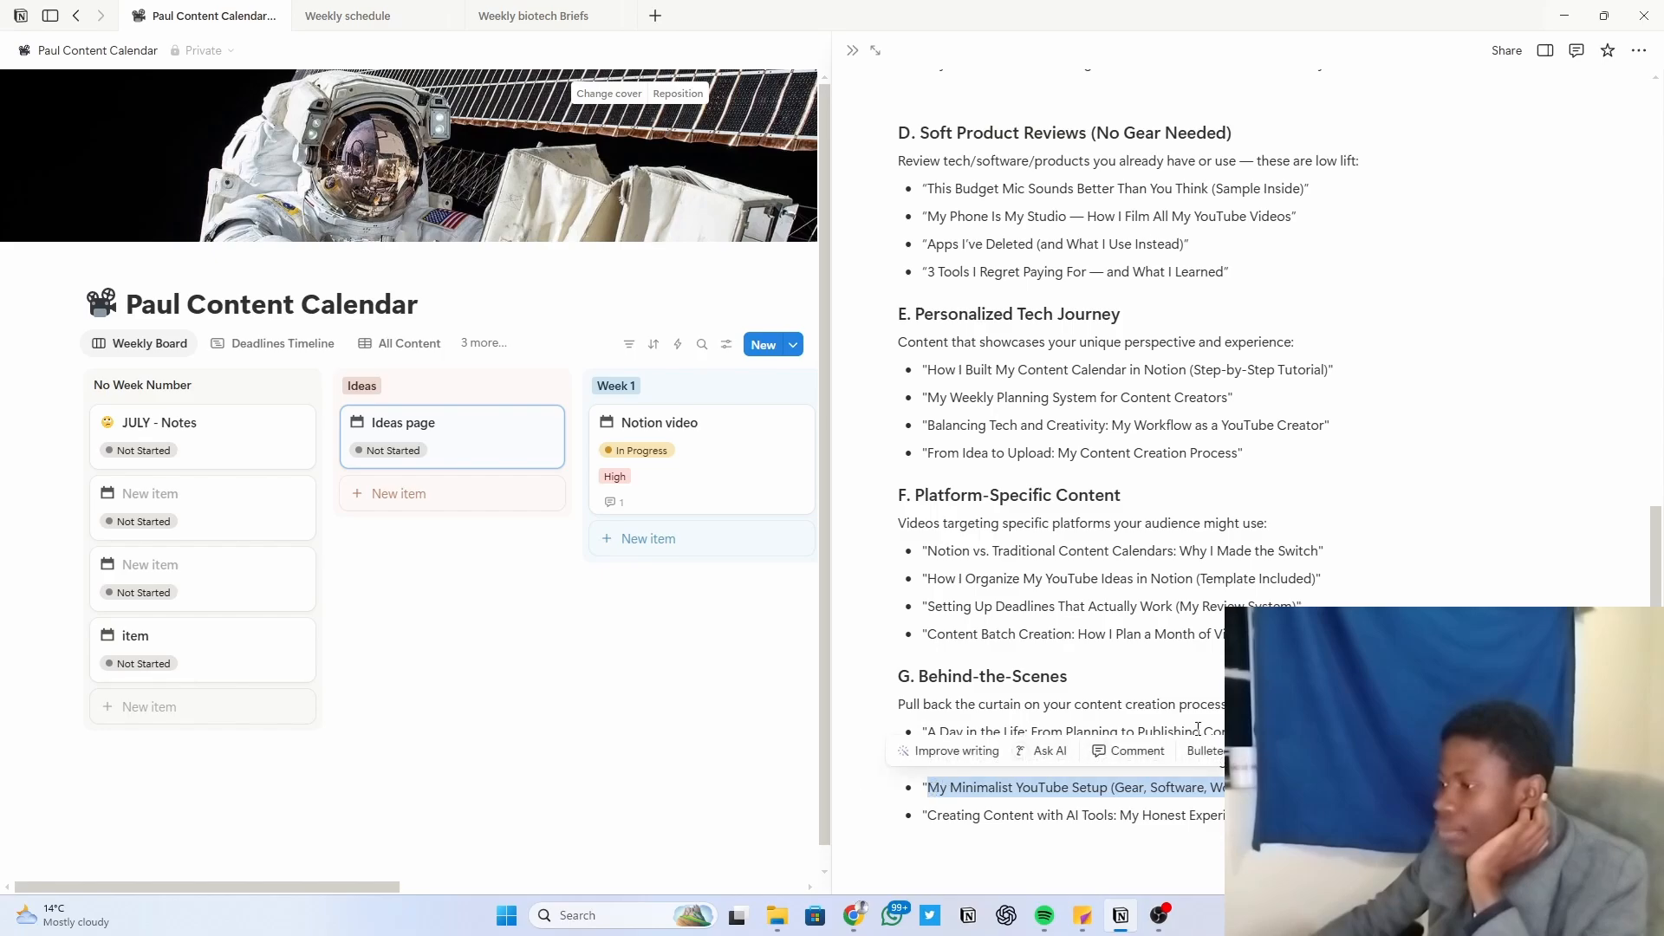
left_click(1221, 709)
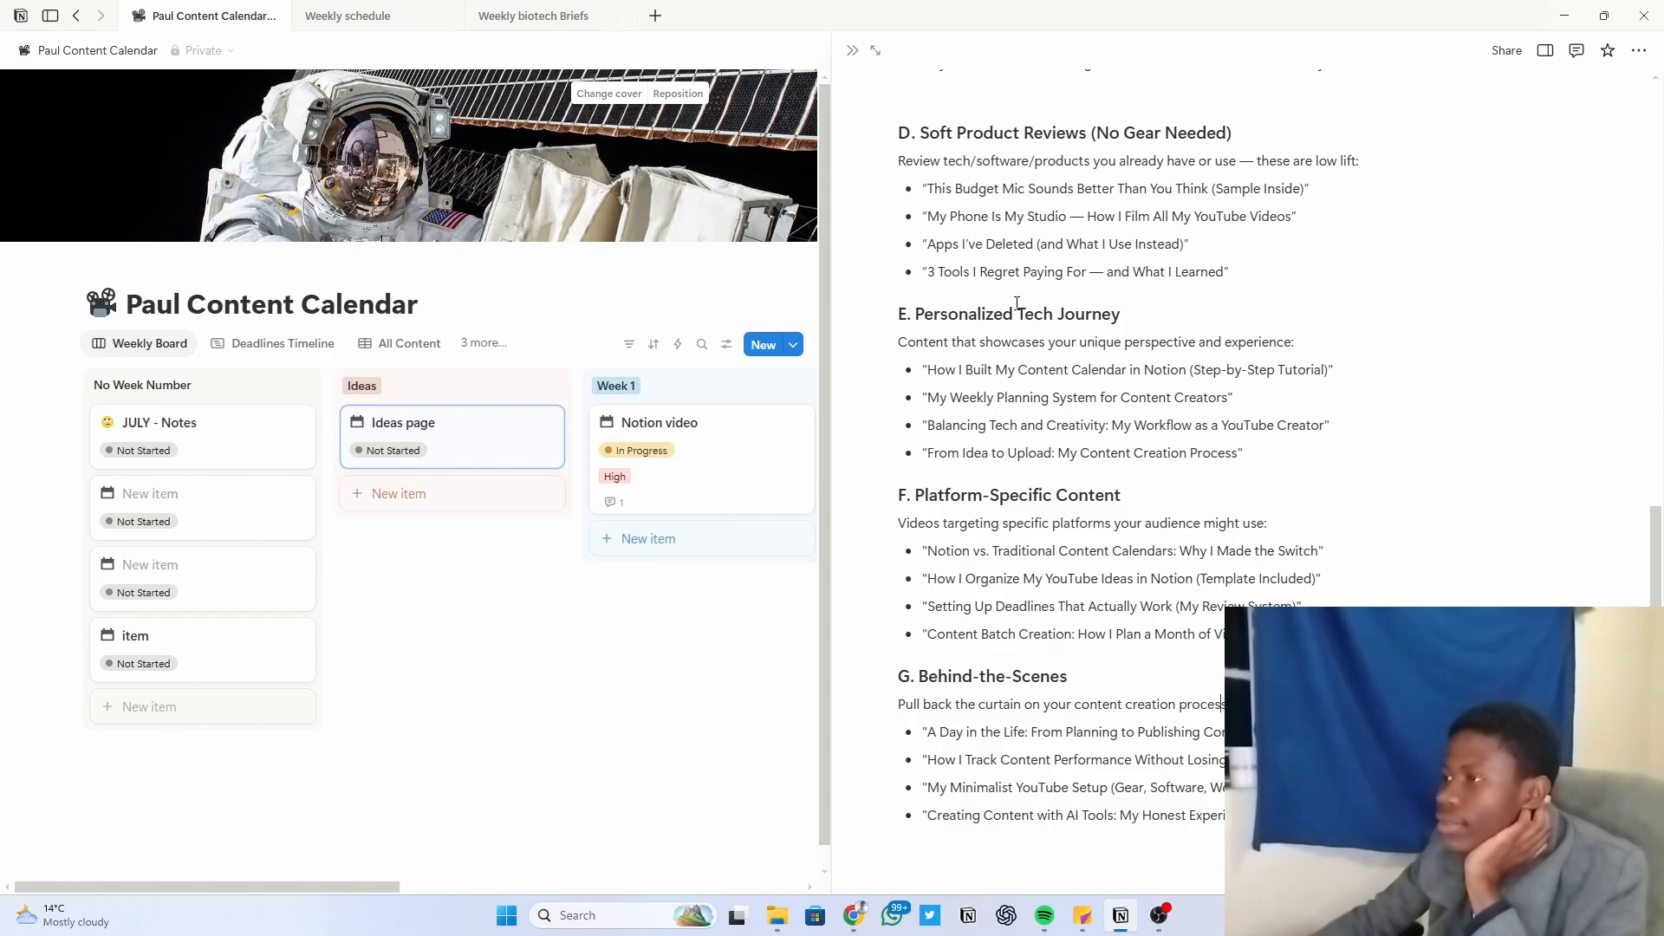
scroll(1168, 425, "up", 6)
scroll(1168, 426, "up", 4)
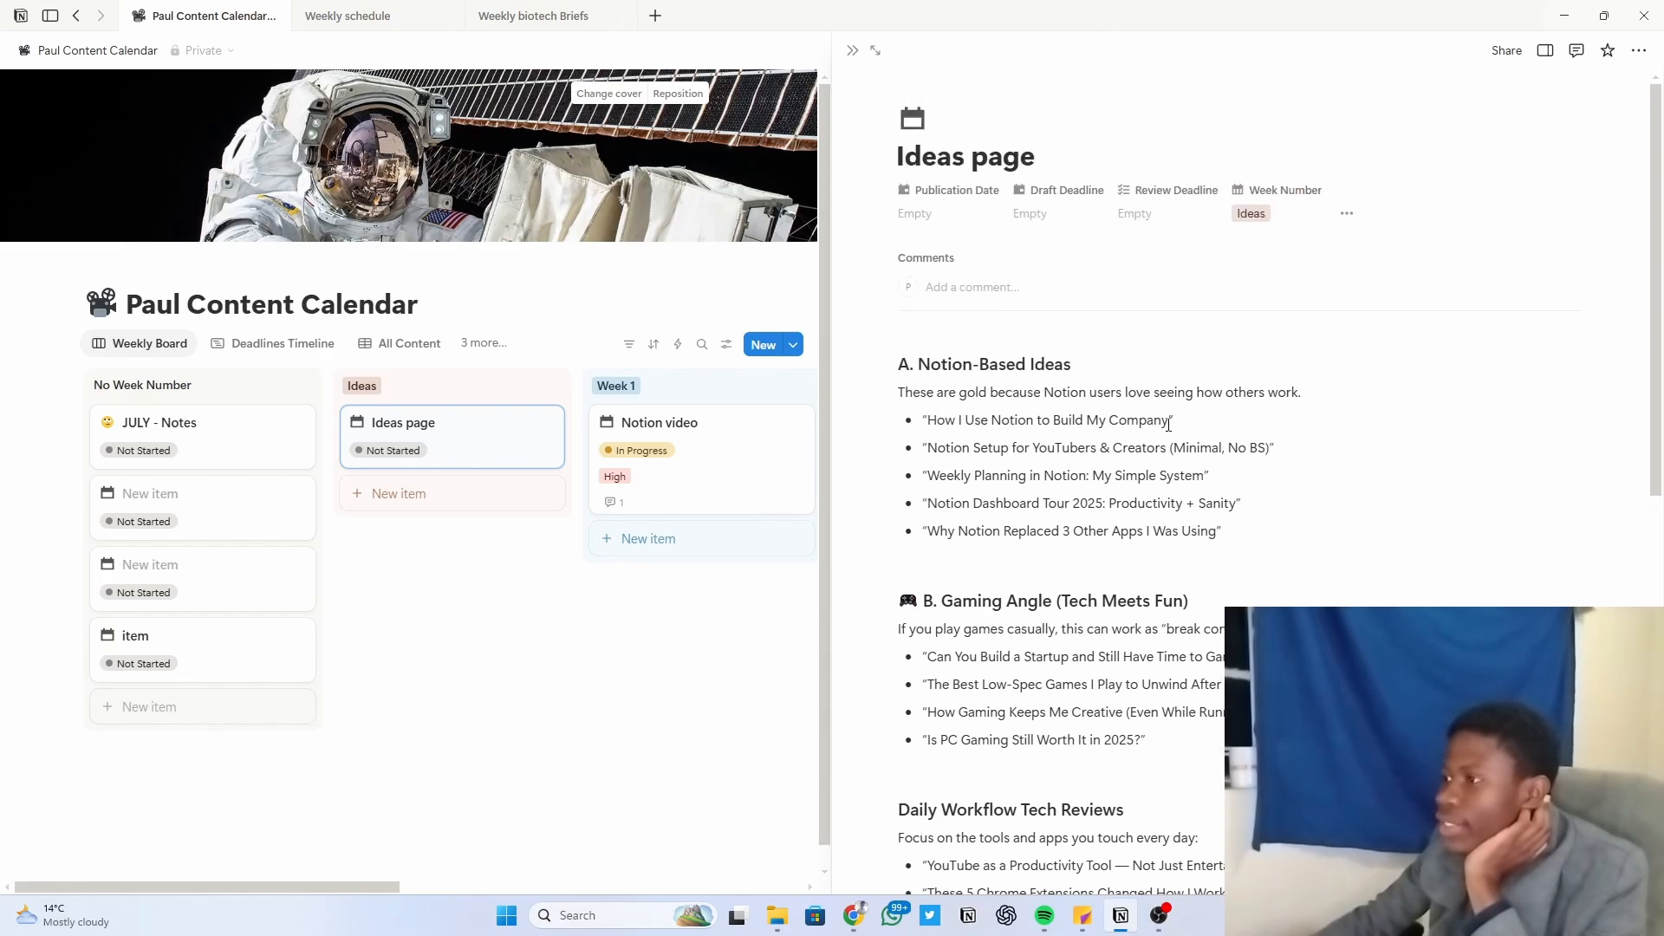
scroll(993, 368, "down", 7)
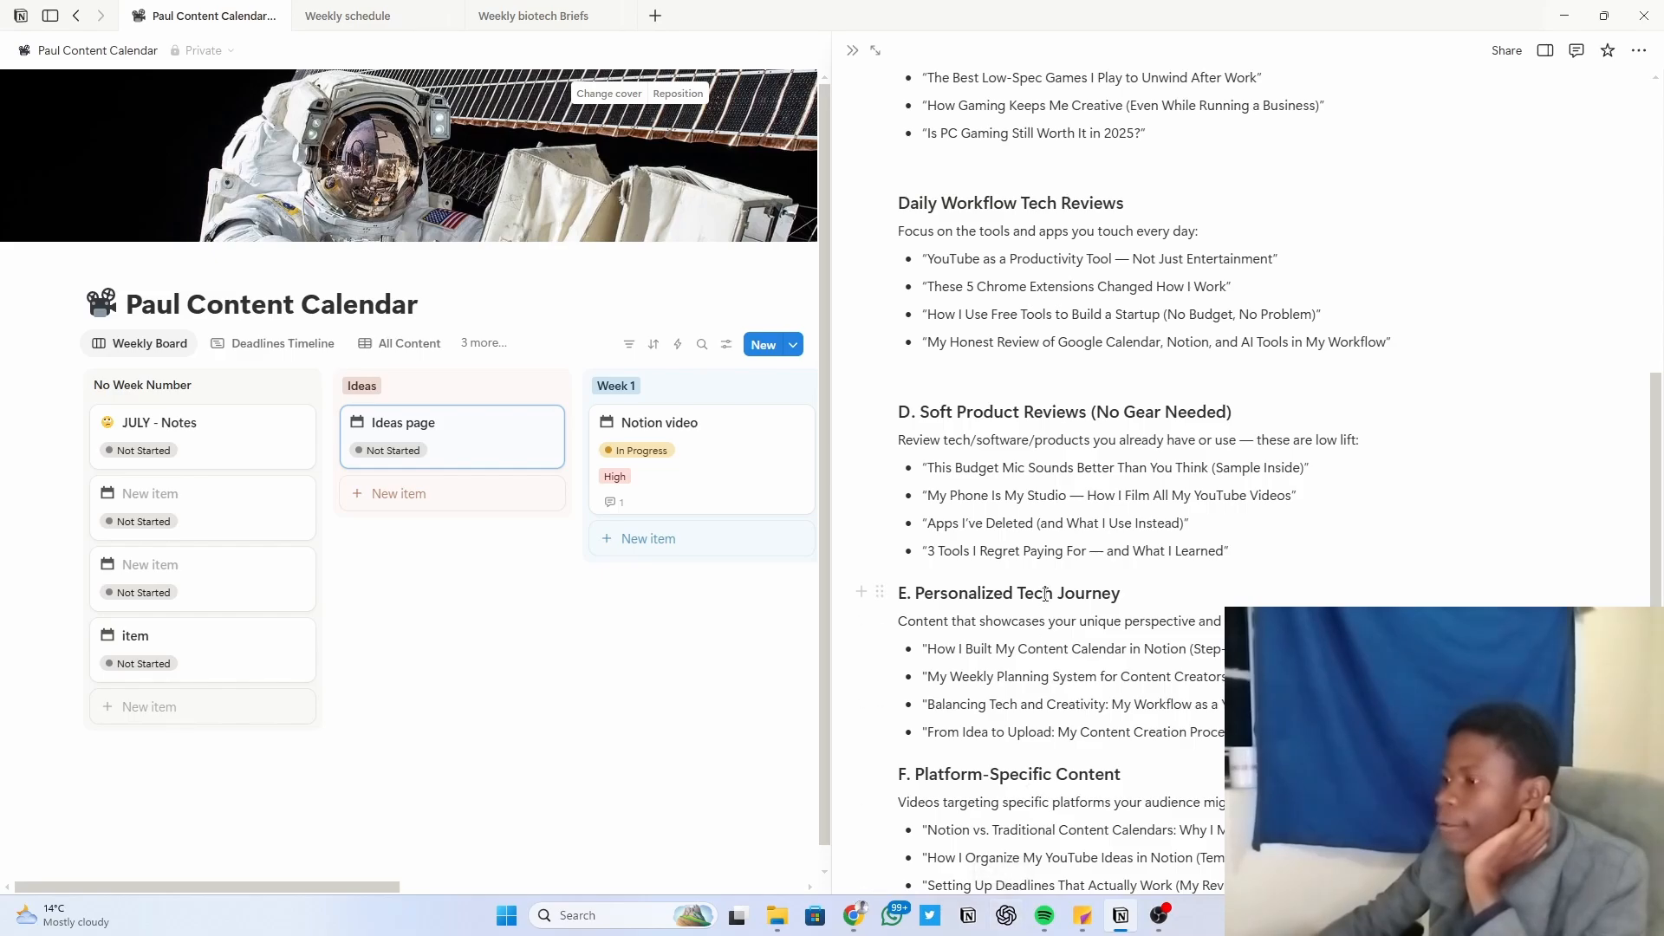
scroll(1046, 595, "down", 3)
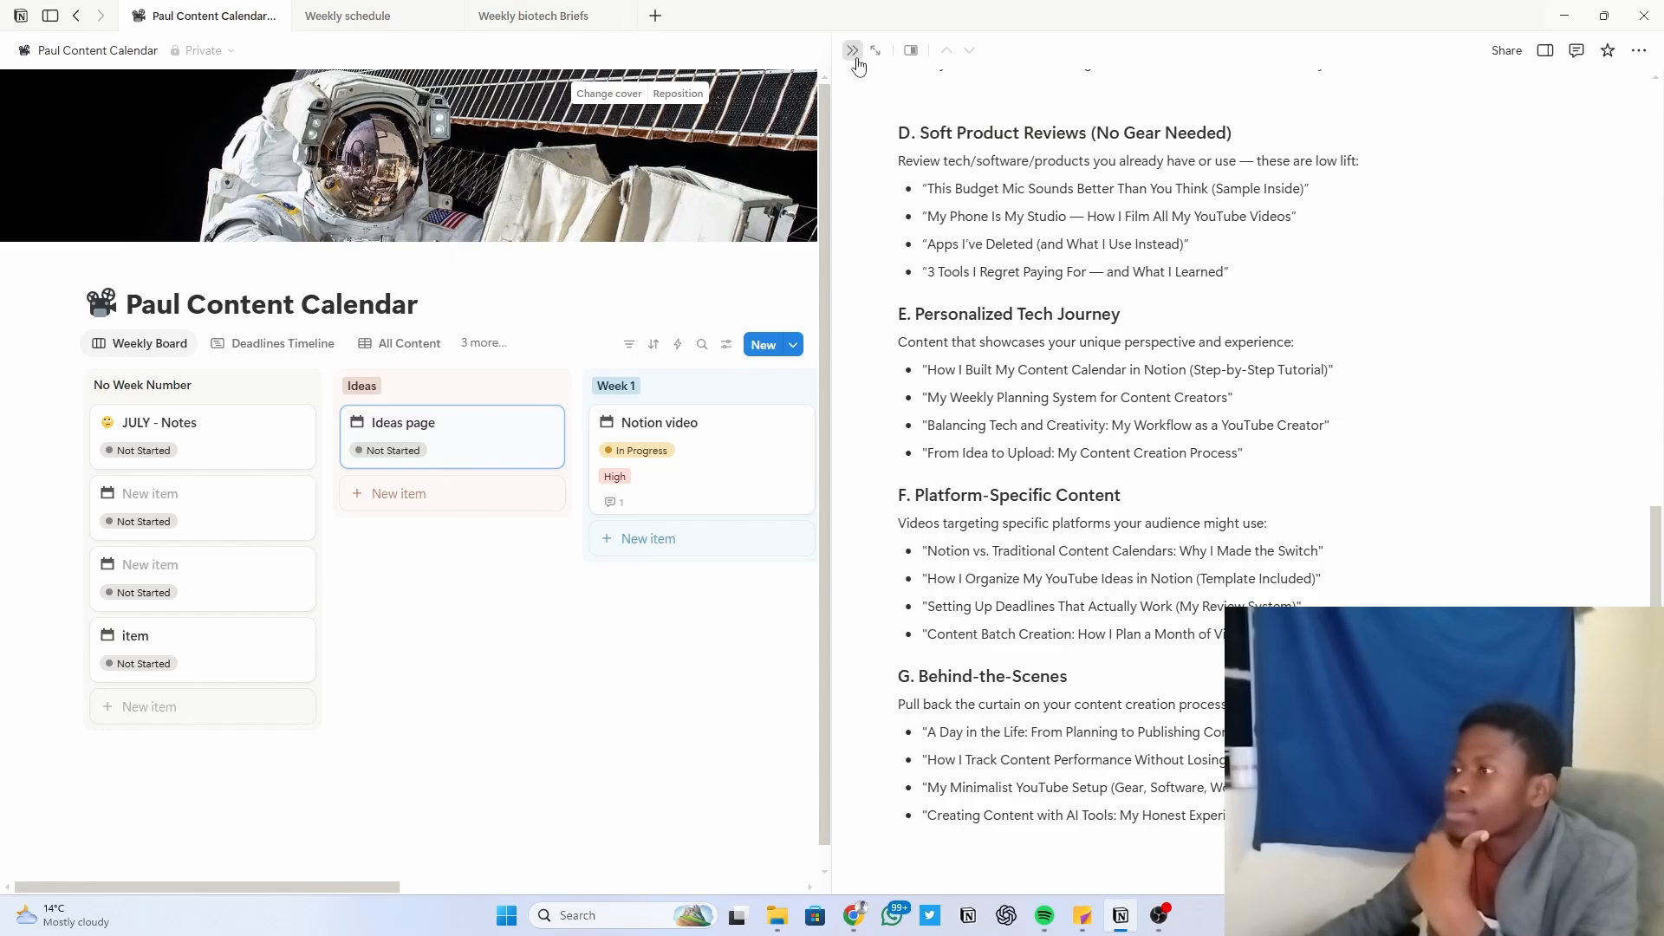
left_click(854, 50)
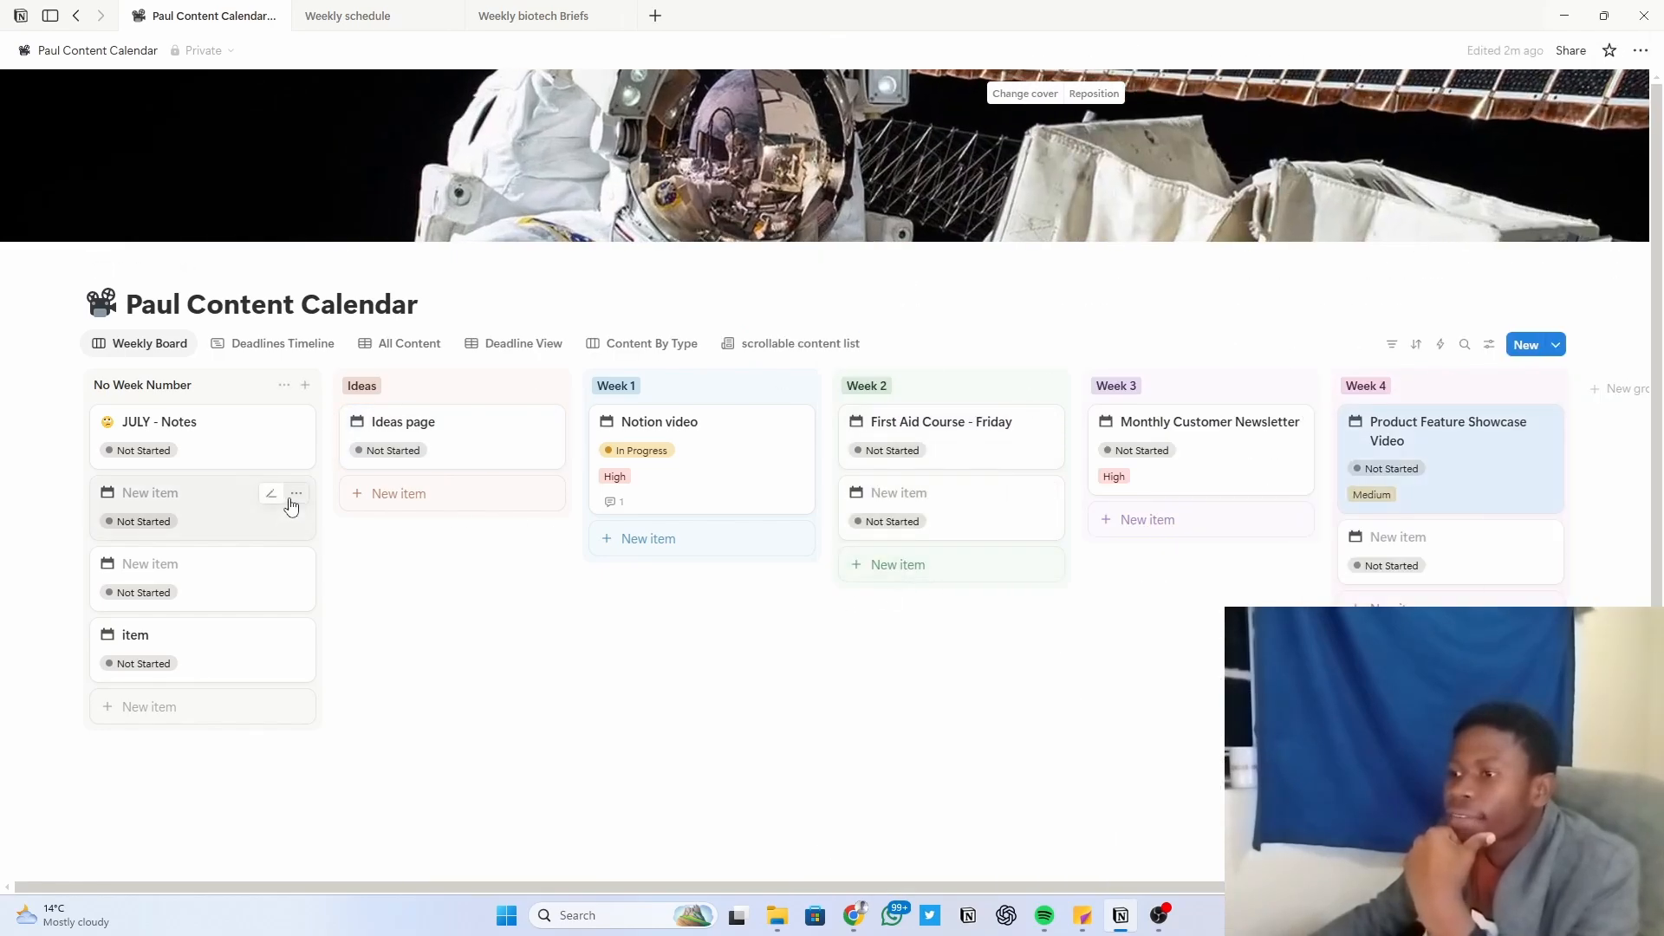
Step: Delete the two untitled cards and the "item" card from the No Week Number column
left_click(292, 495)
left_click(371, 760)
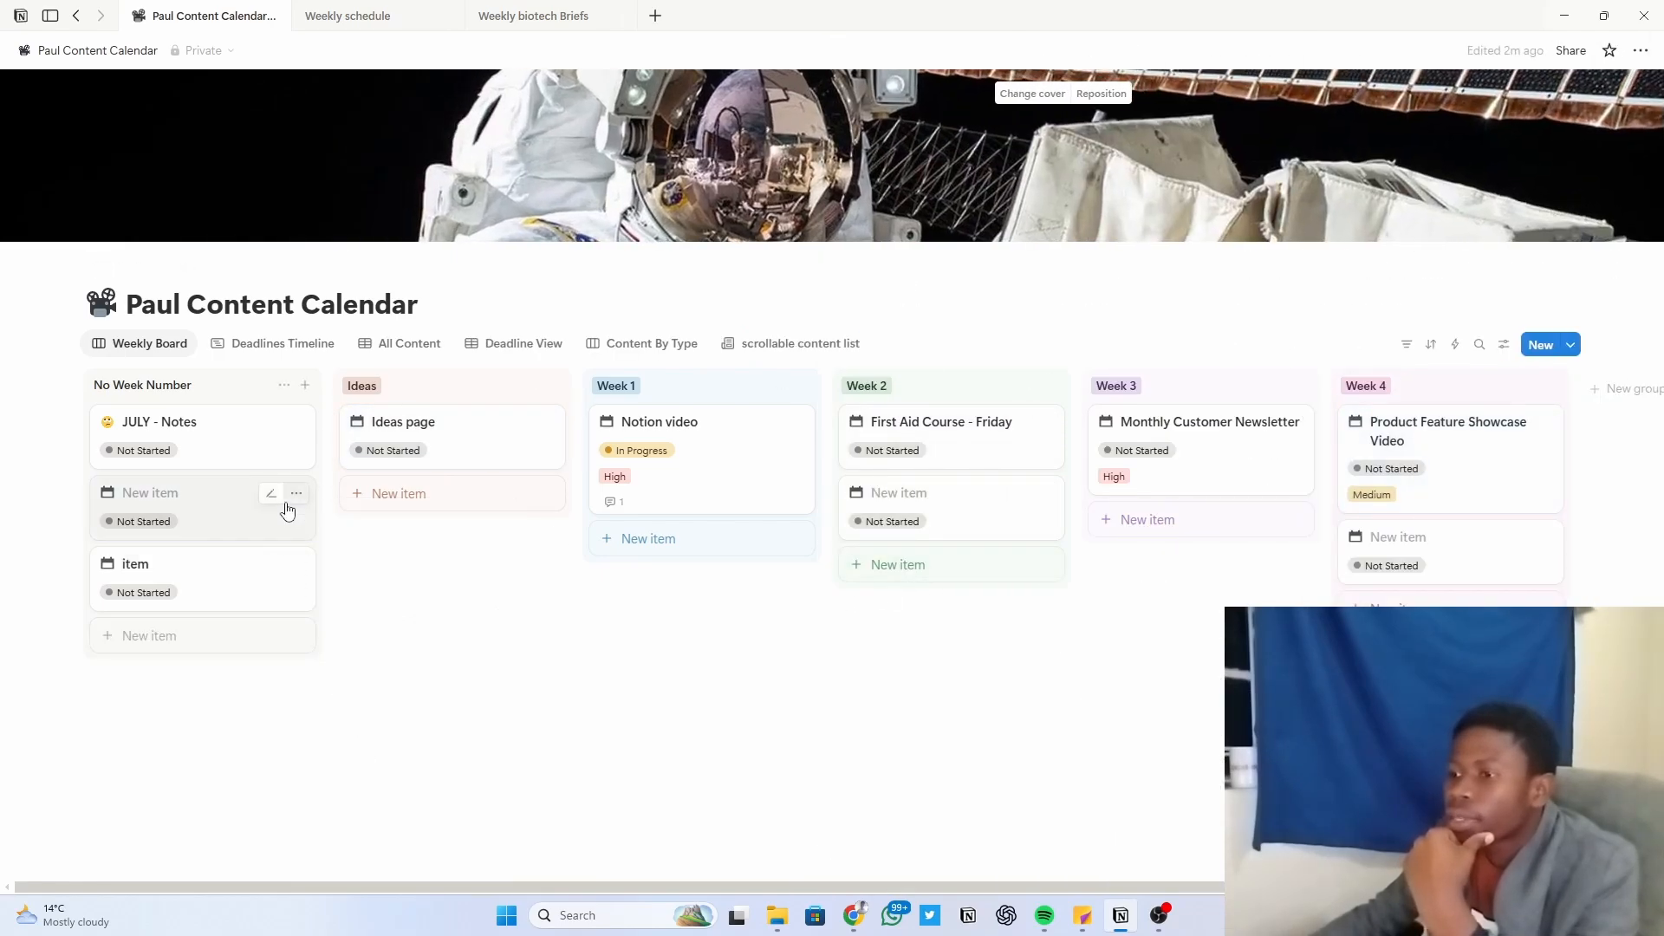
left_click(294, 500)
left_click(347, 766)
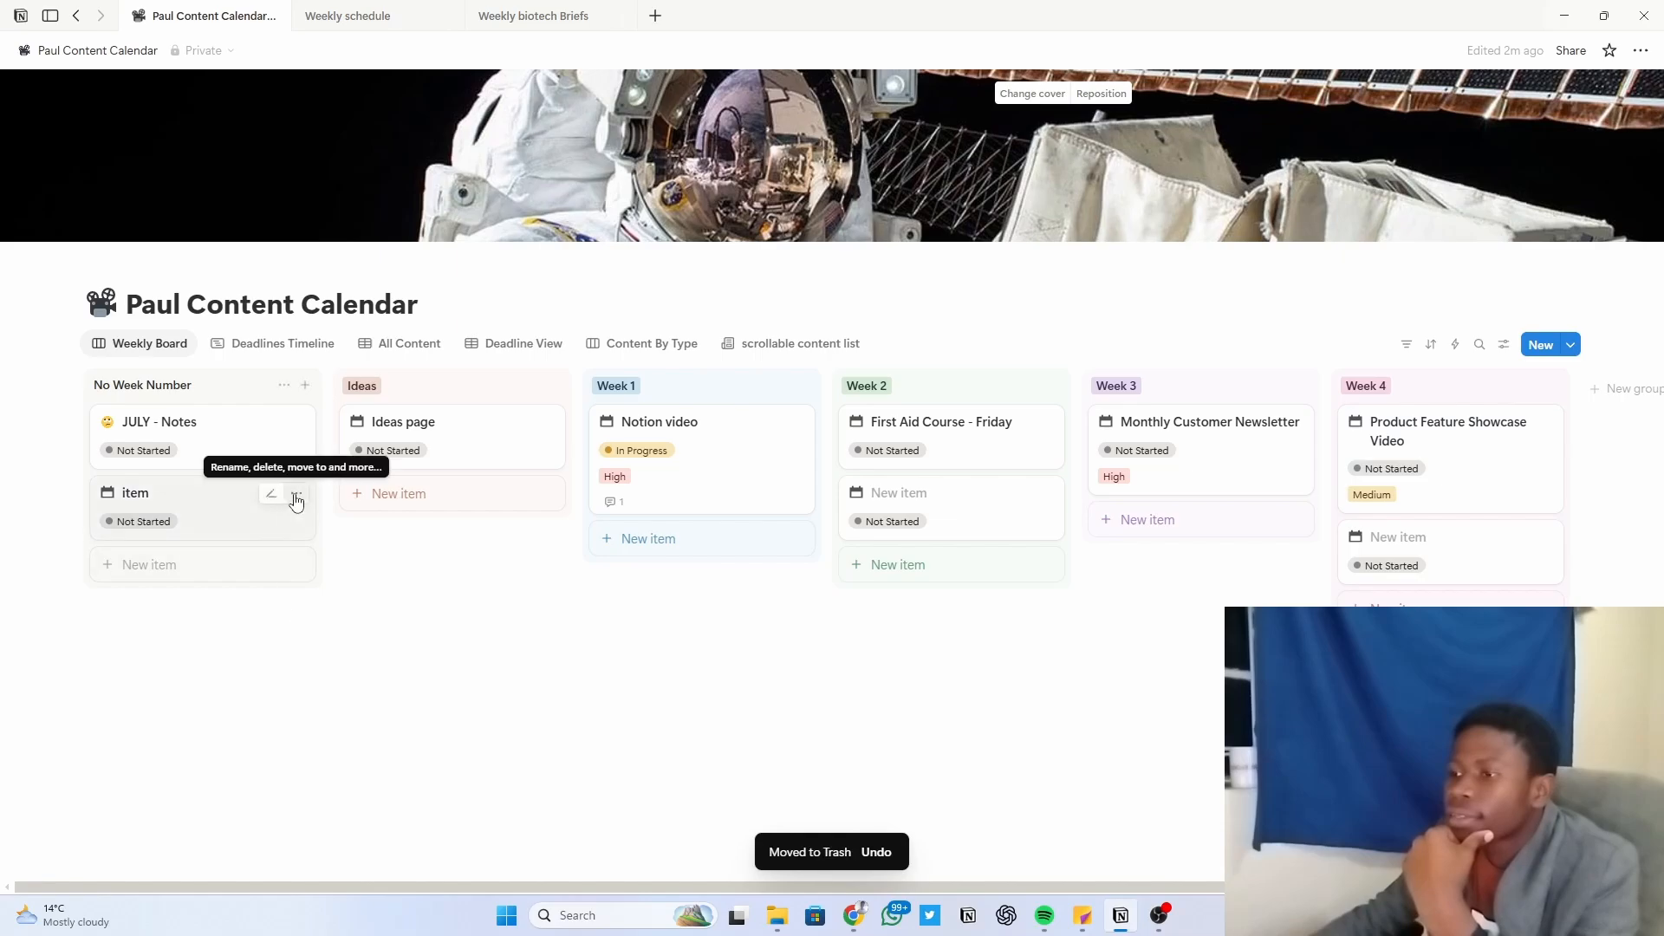
left_click(295, 492)
left_click(364, 766)
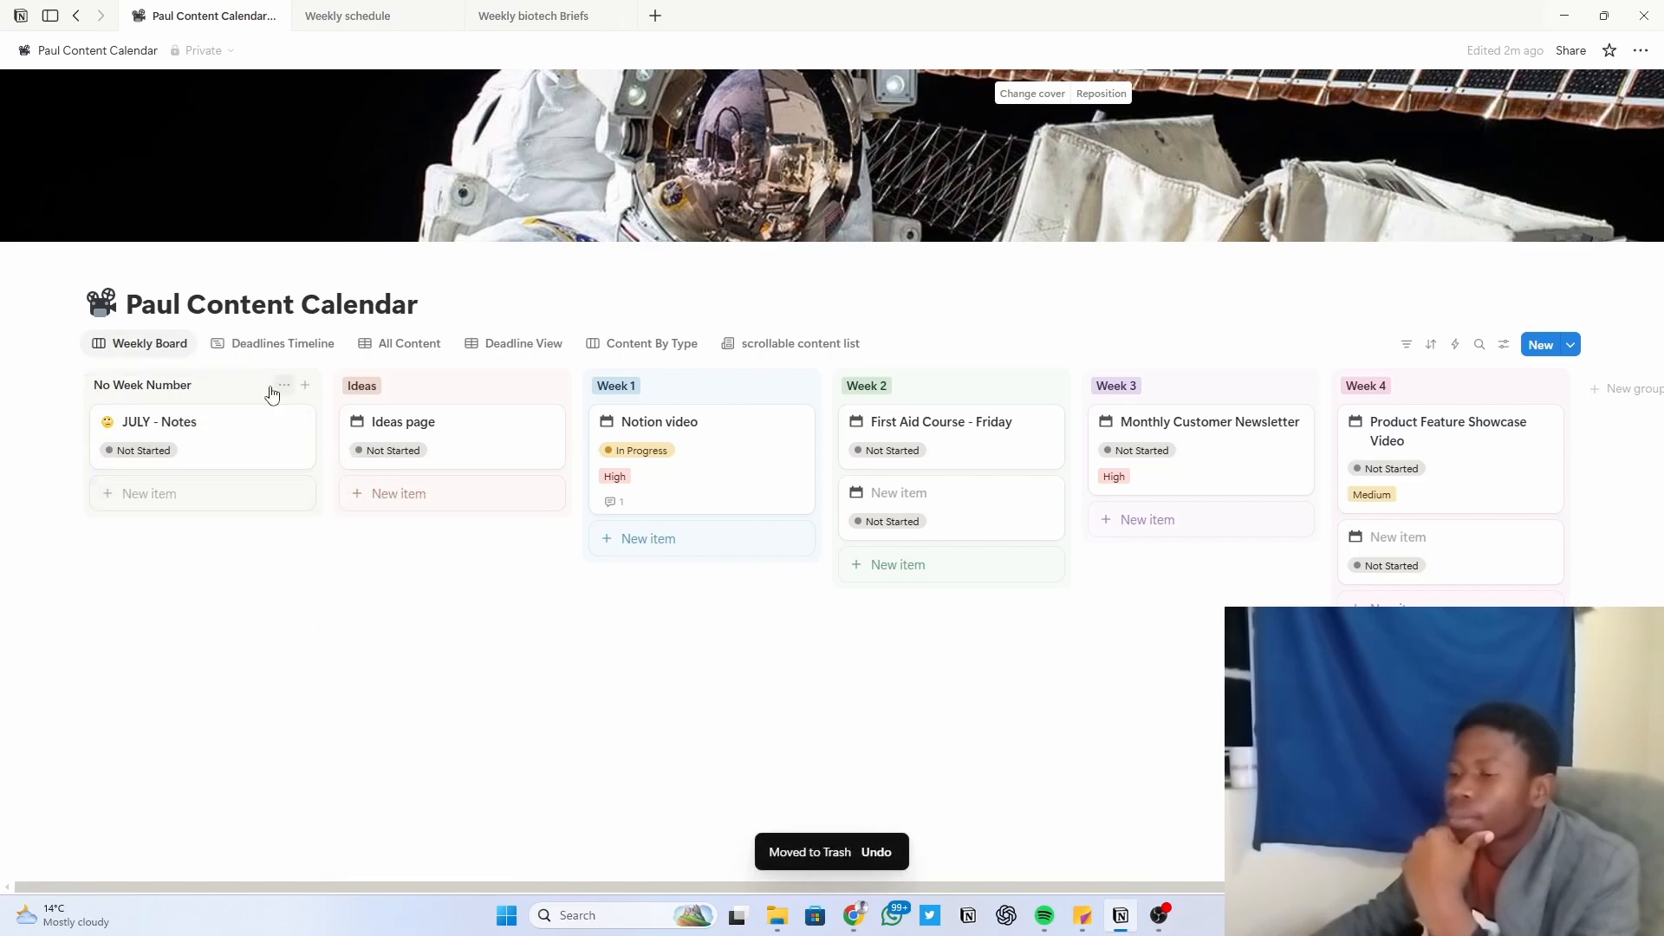
Step: Review the two planning notes on the JULY - Notes card and close the card
left_click(190, 429)
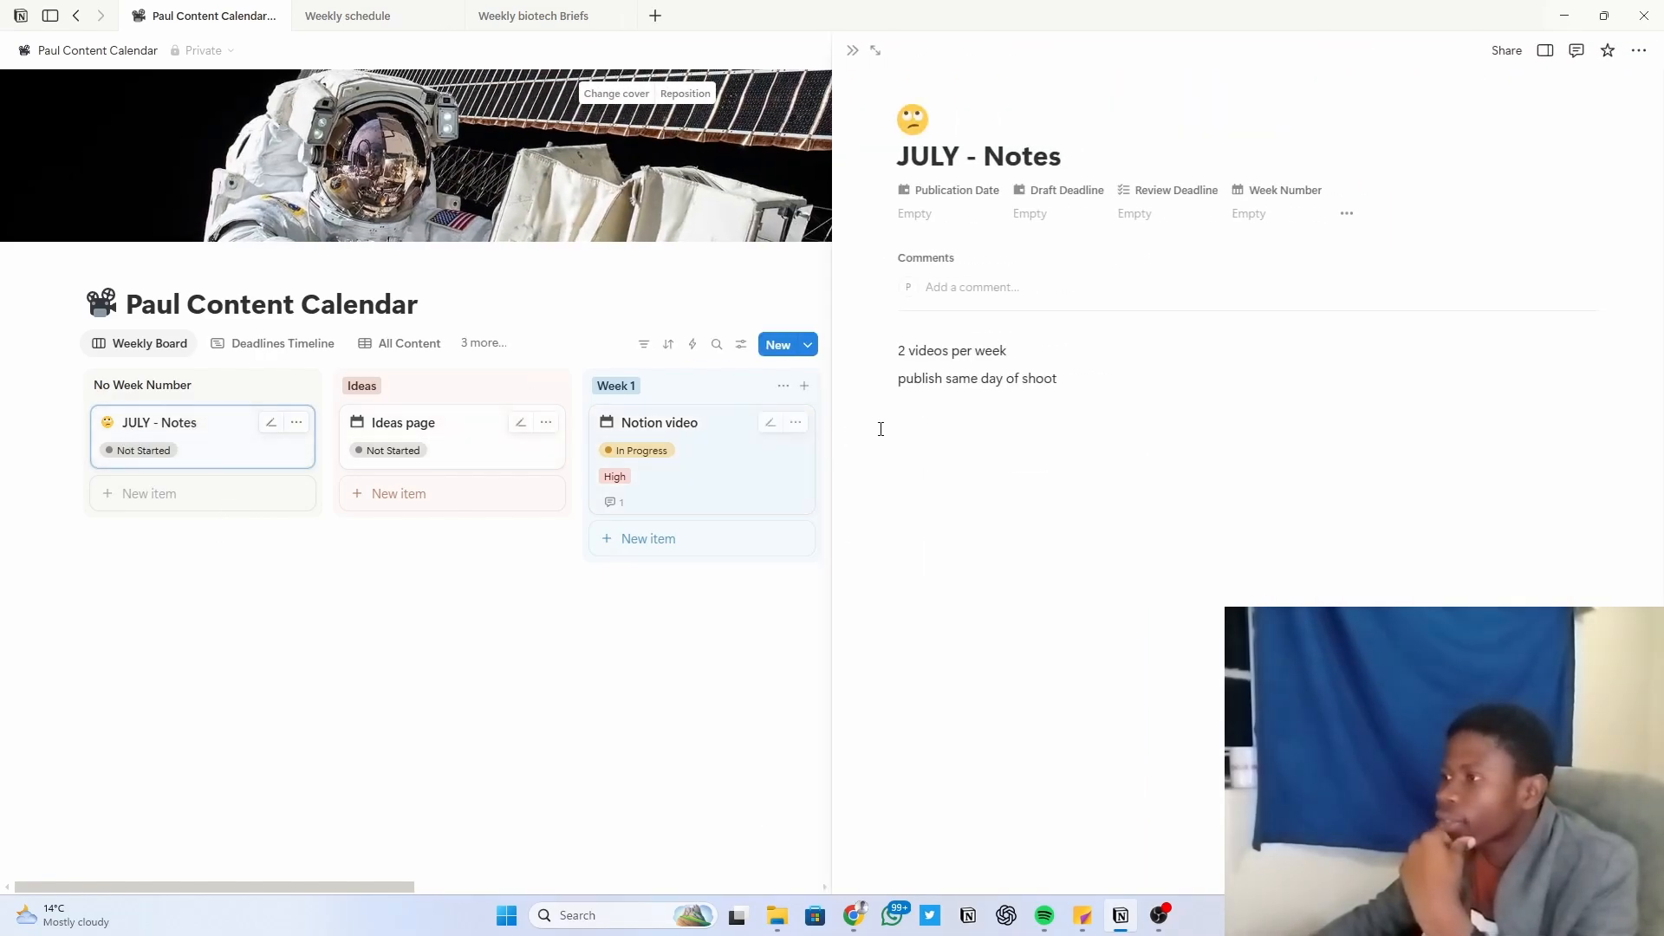
left_click_drag(1051, 354, 865, 342)
left_click(1079, 381)
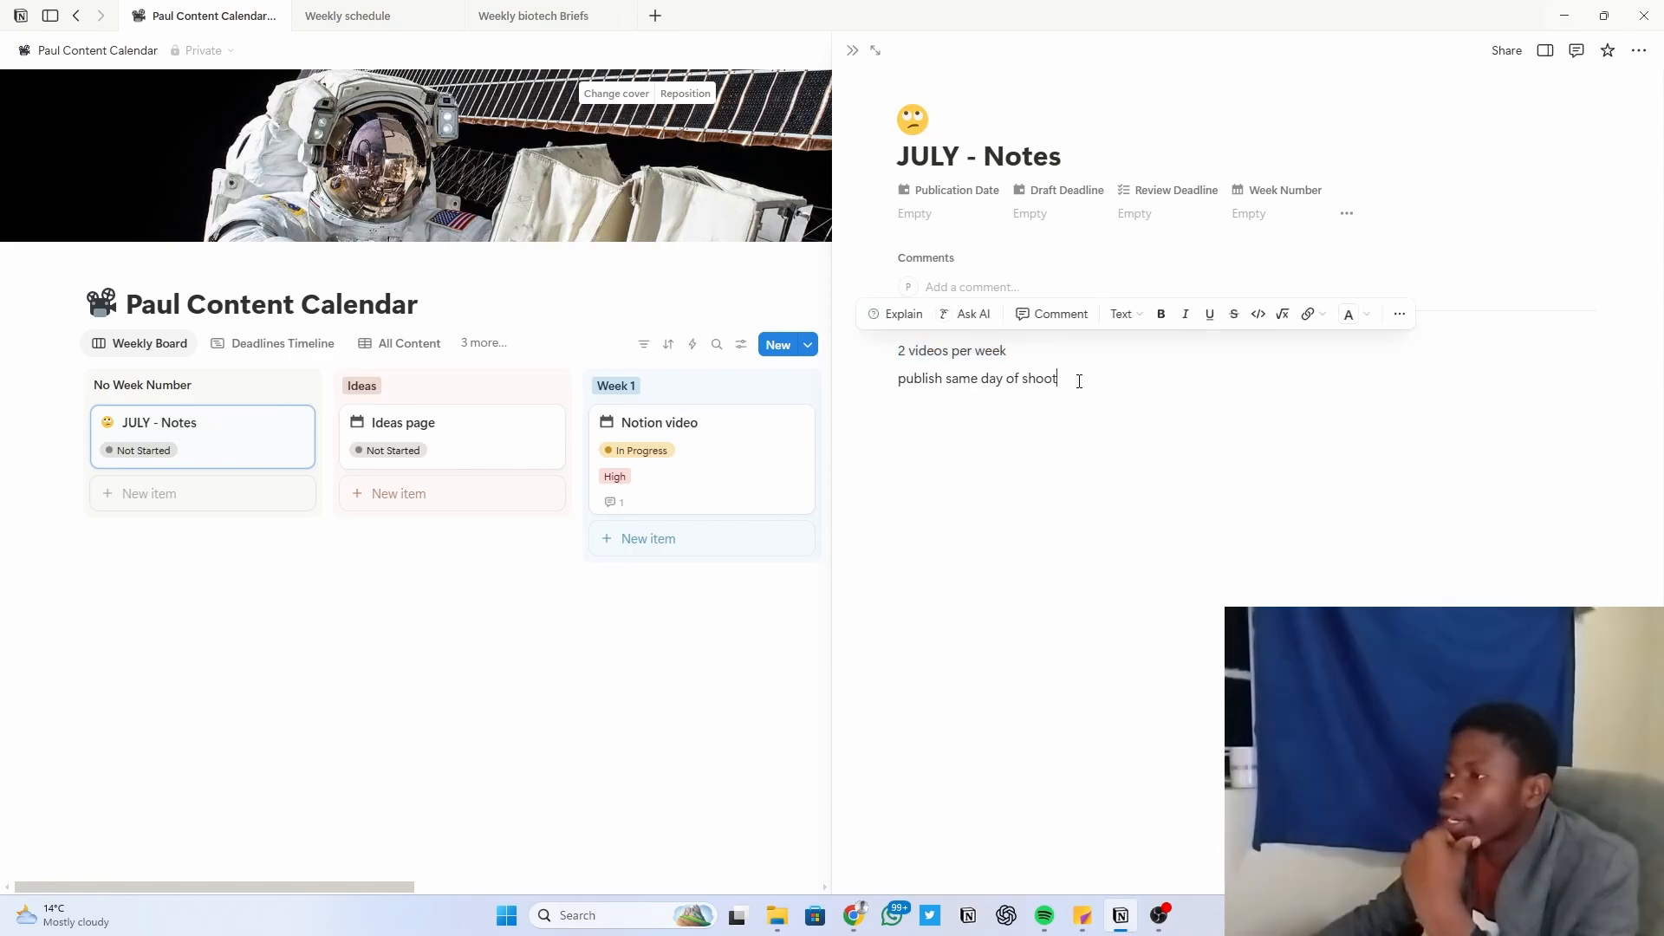
left_click_drag(1079, 382, 884, 378)
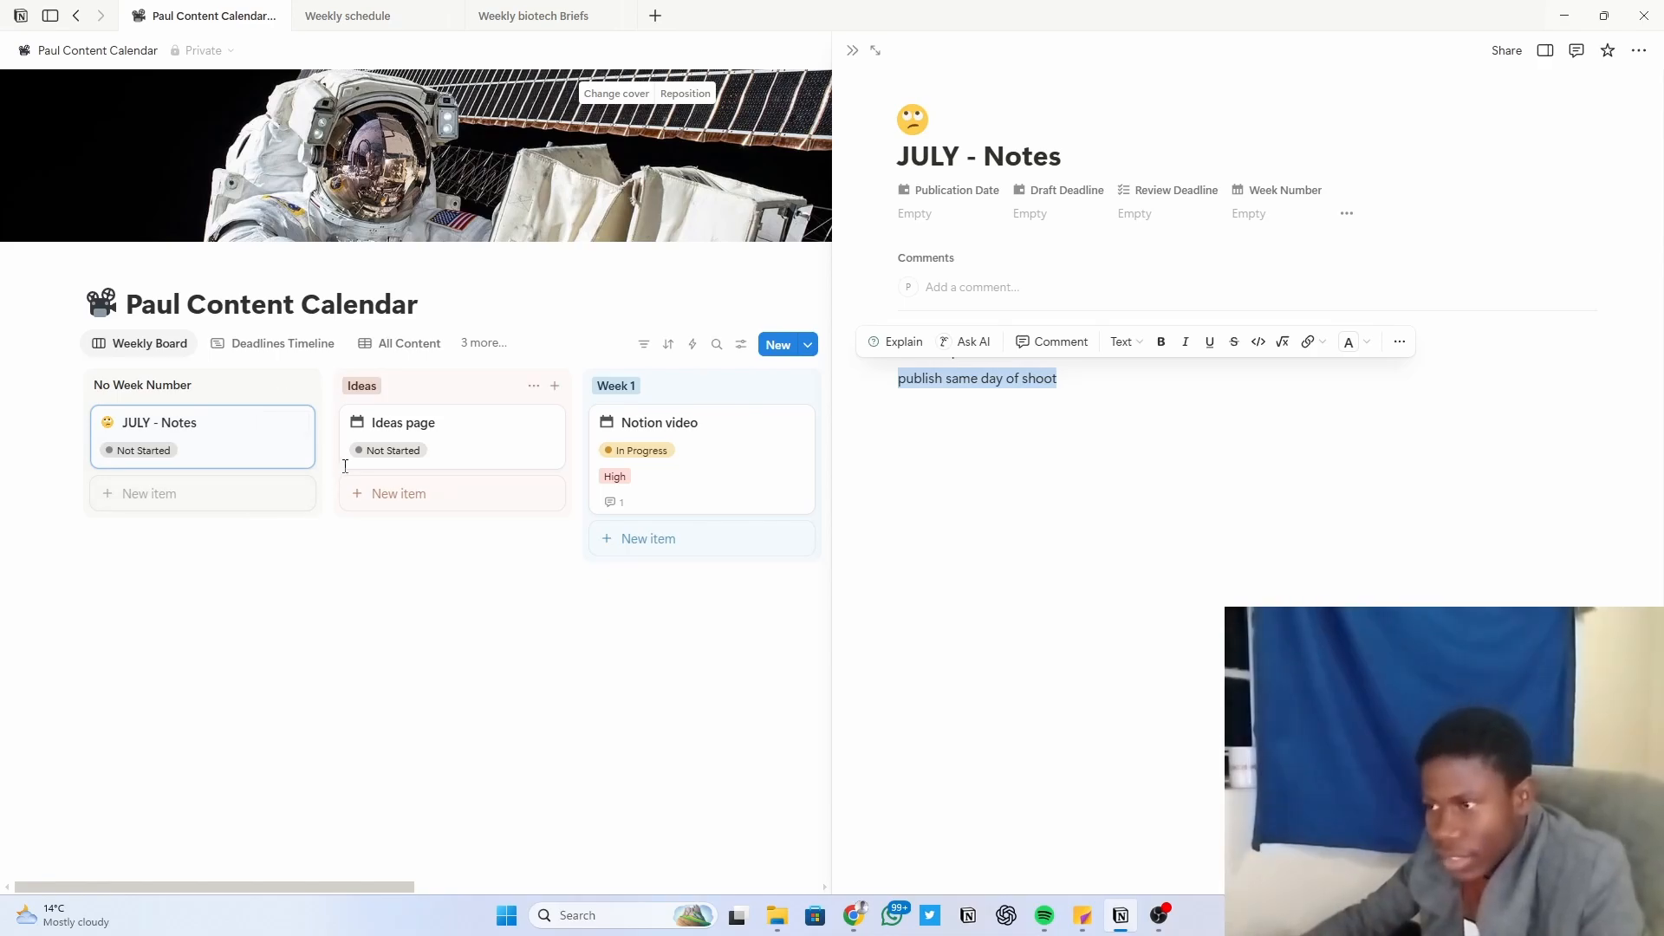
left_click(852, 50)
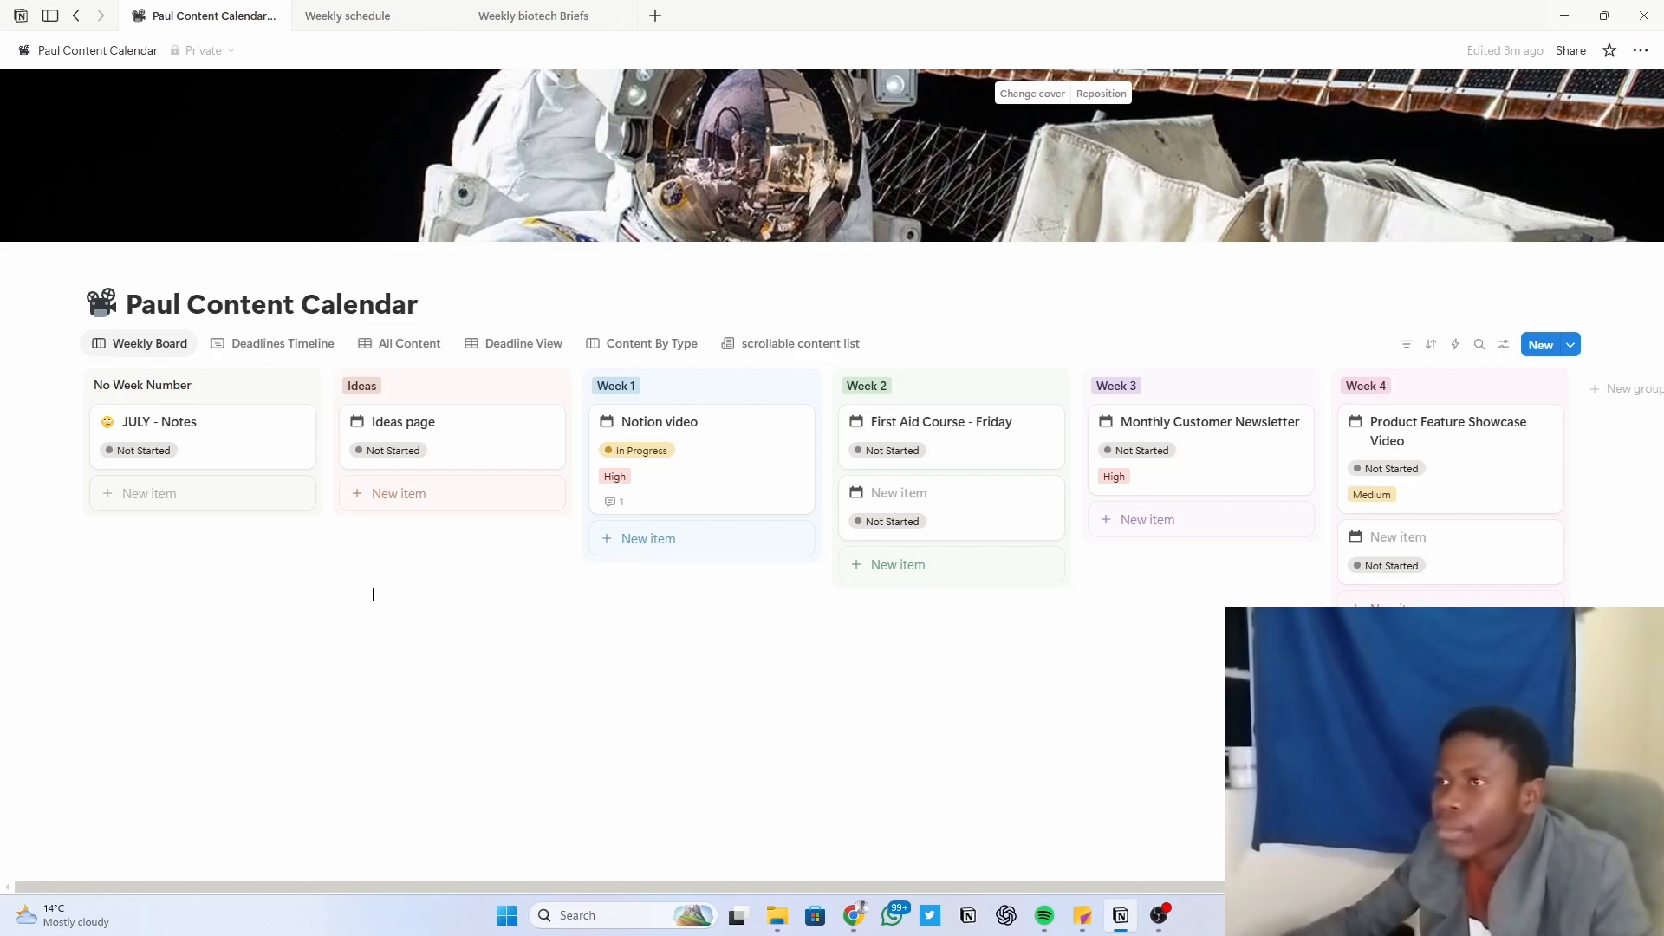
Step: Examine the Deadlines Timeline, the Notion video card's dates and the All Content table, and return to the Weekly Board
left_click(328, 342)
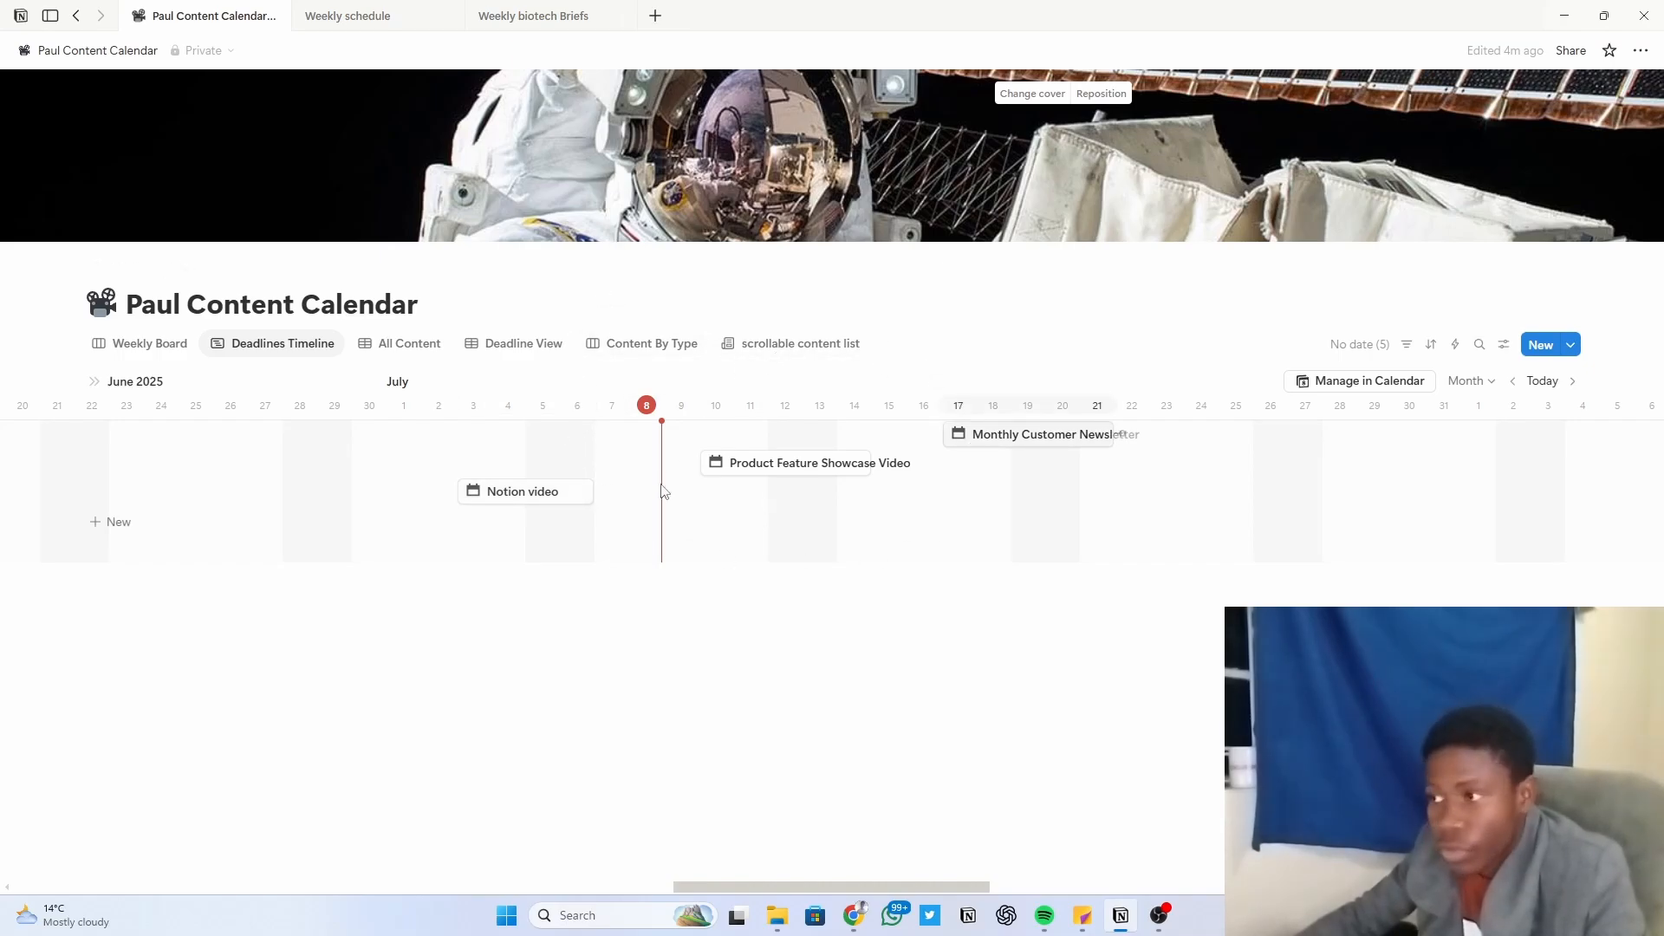
left_click(173, 342)
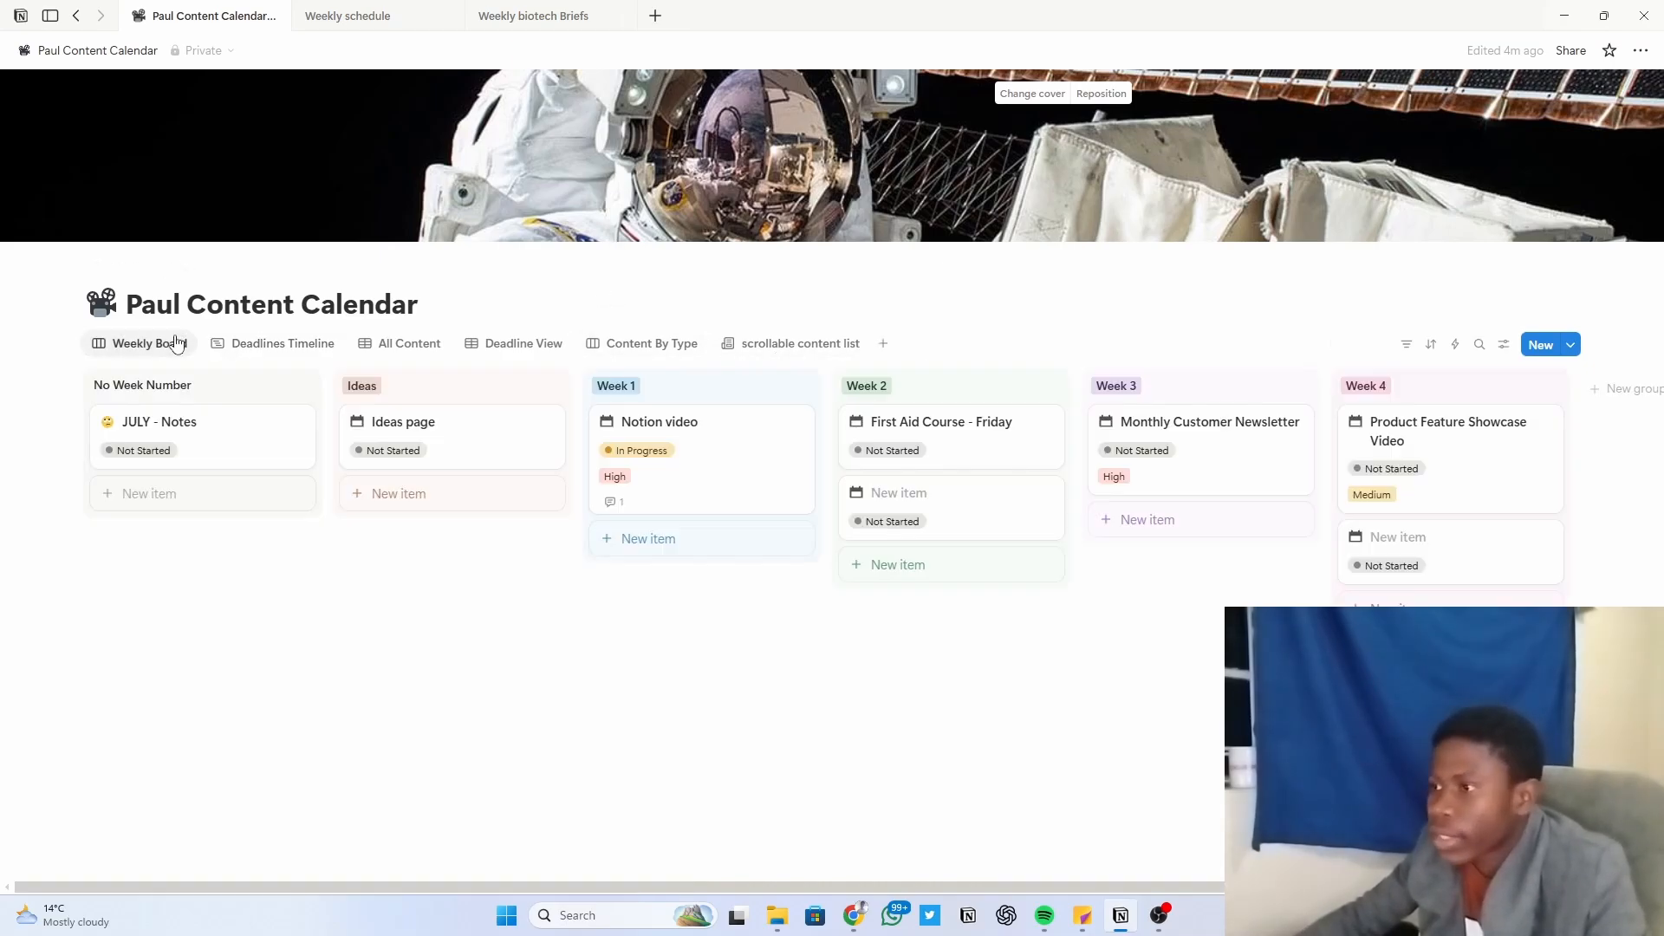
left_click(746, 450)
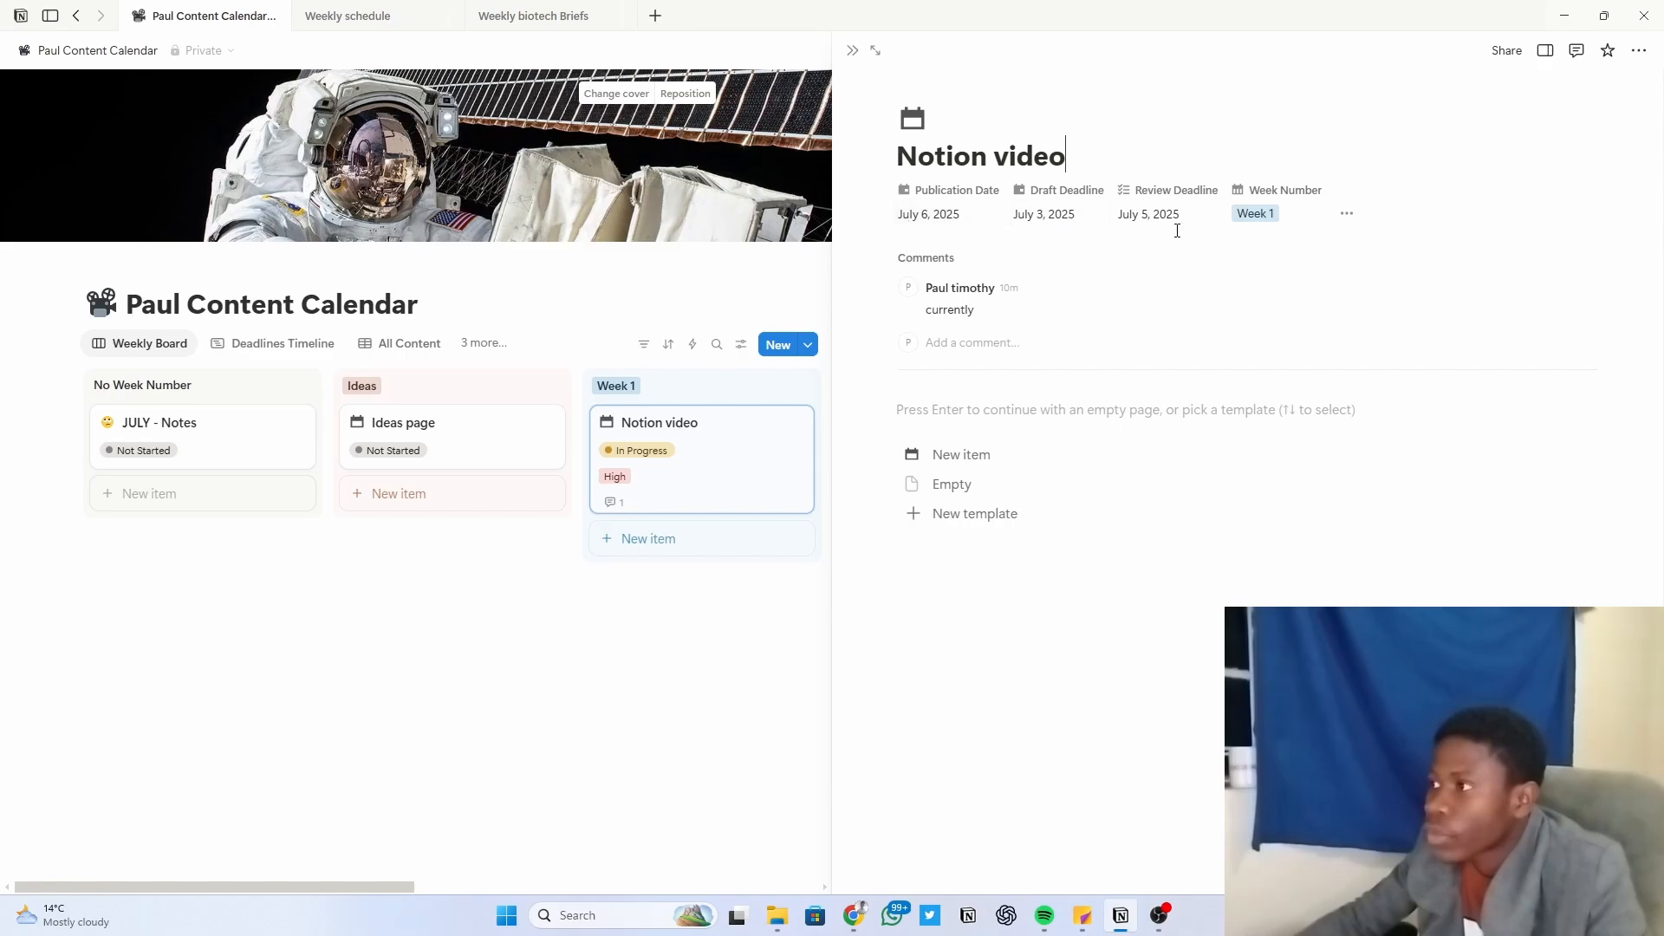
left_click(283, 344)
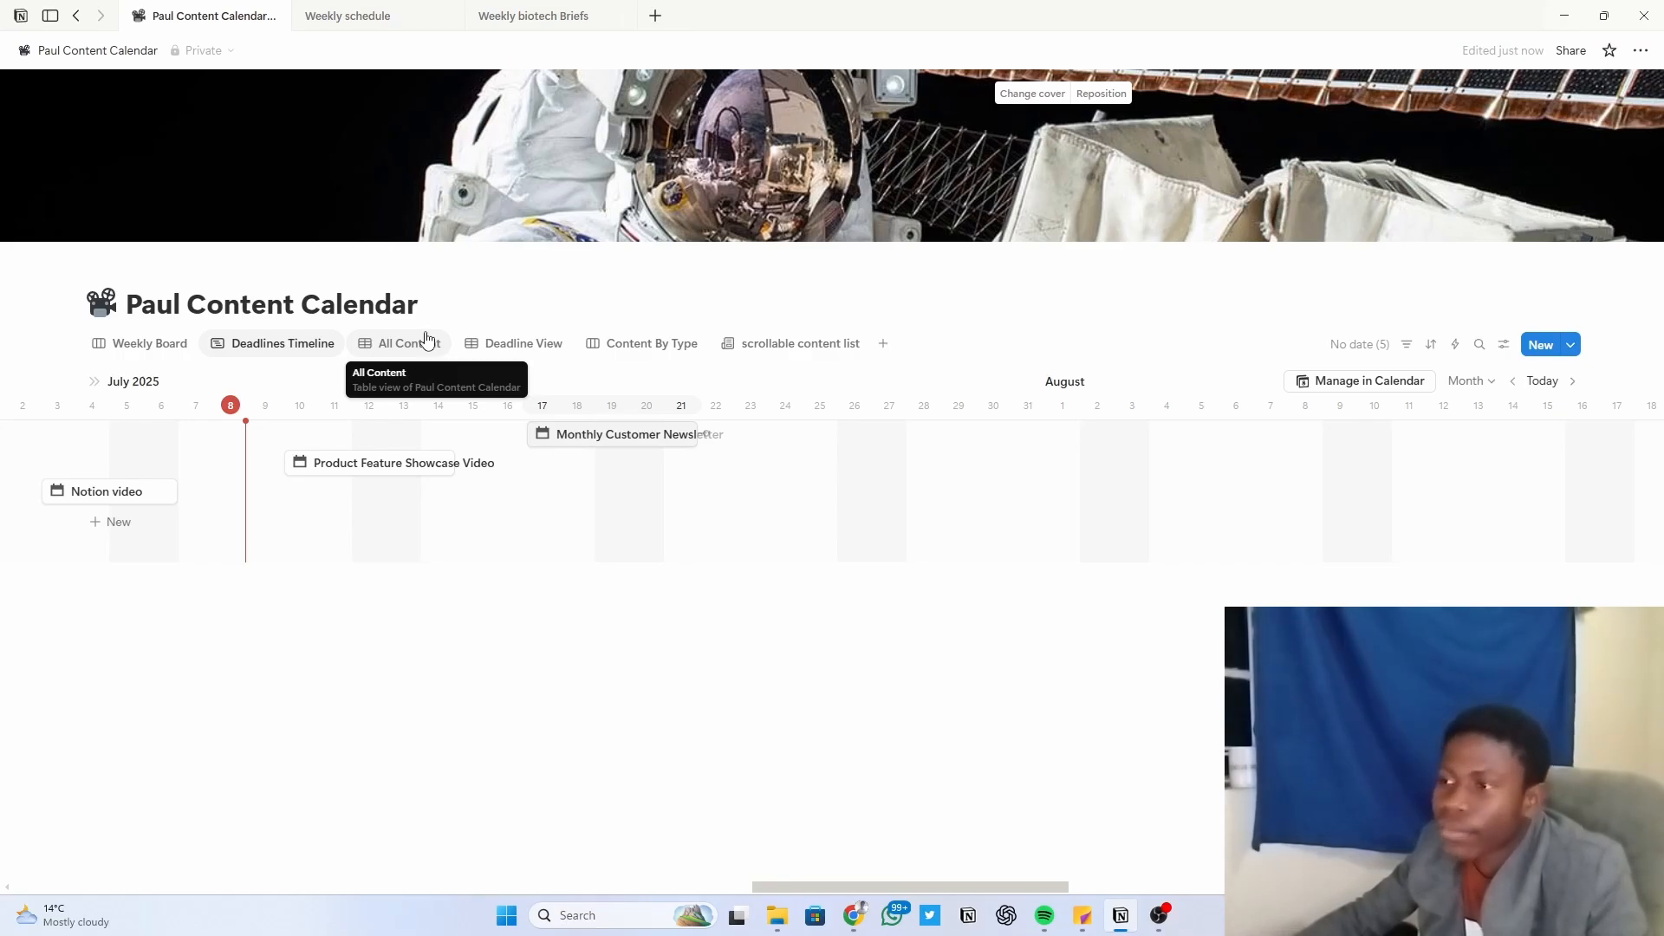
left_click(427, 341)
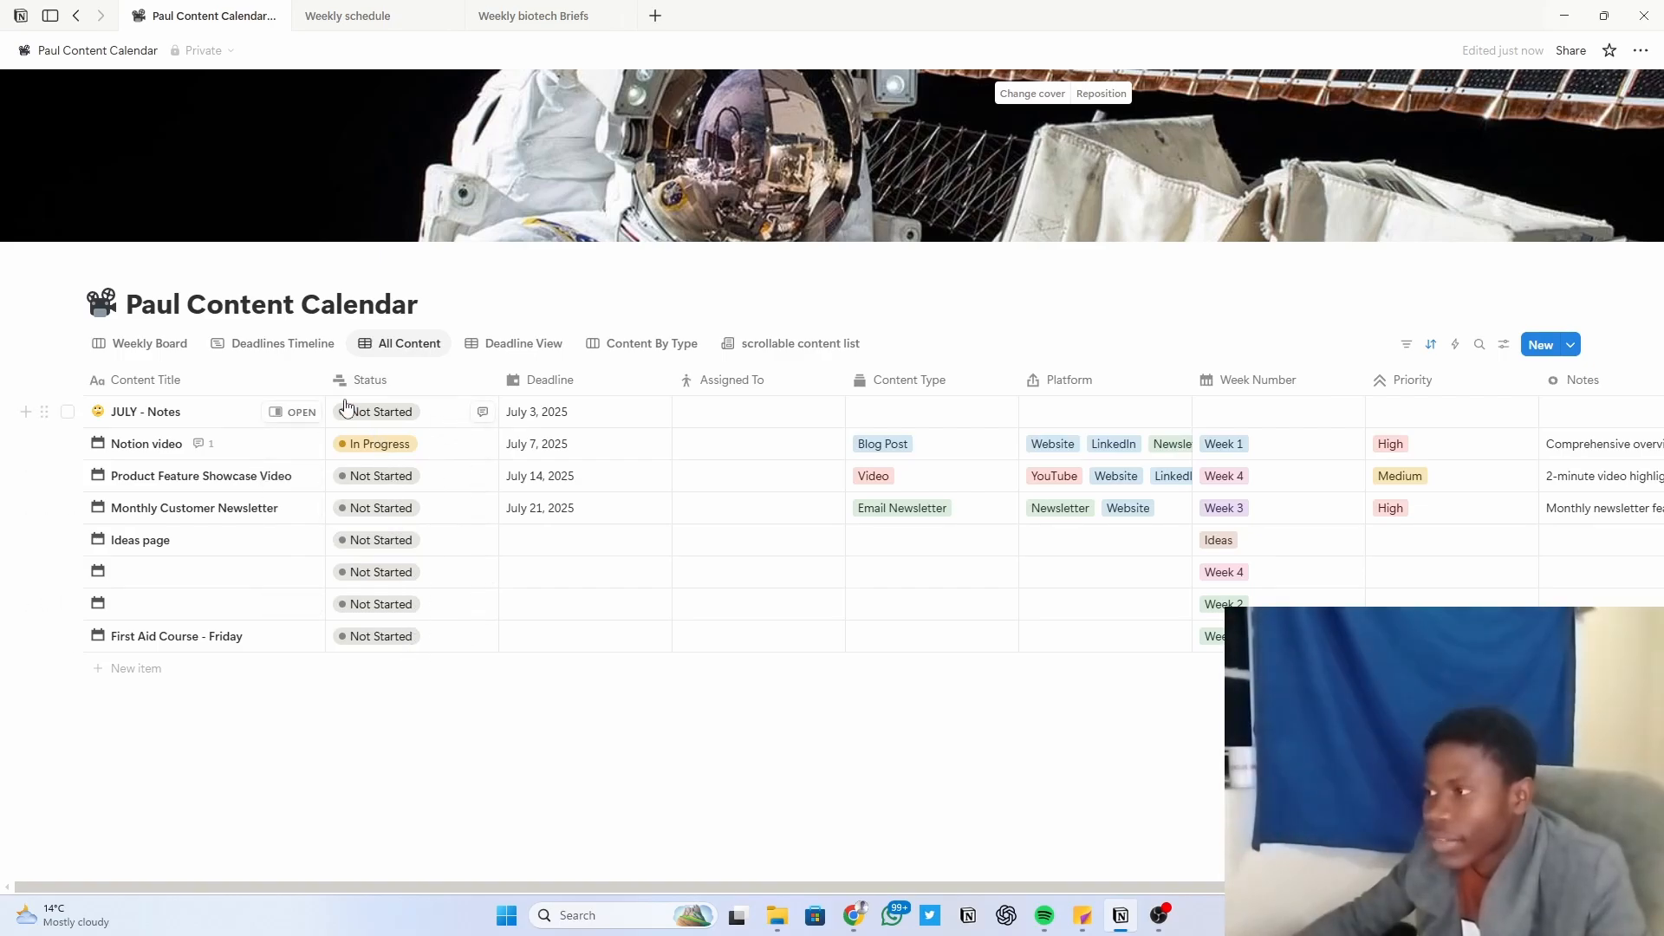
left_click(164, 344)
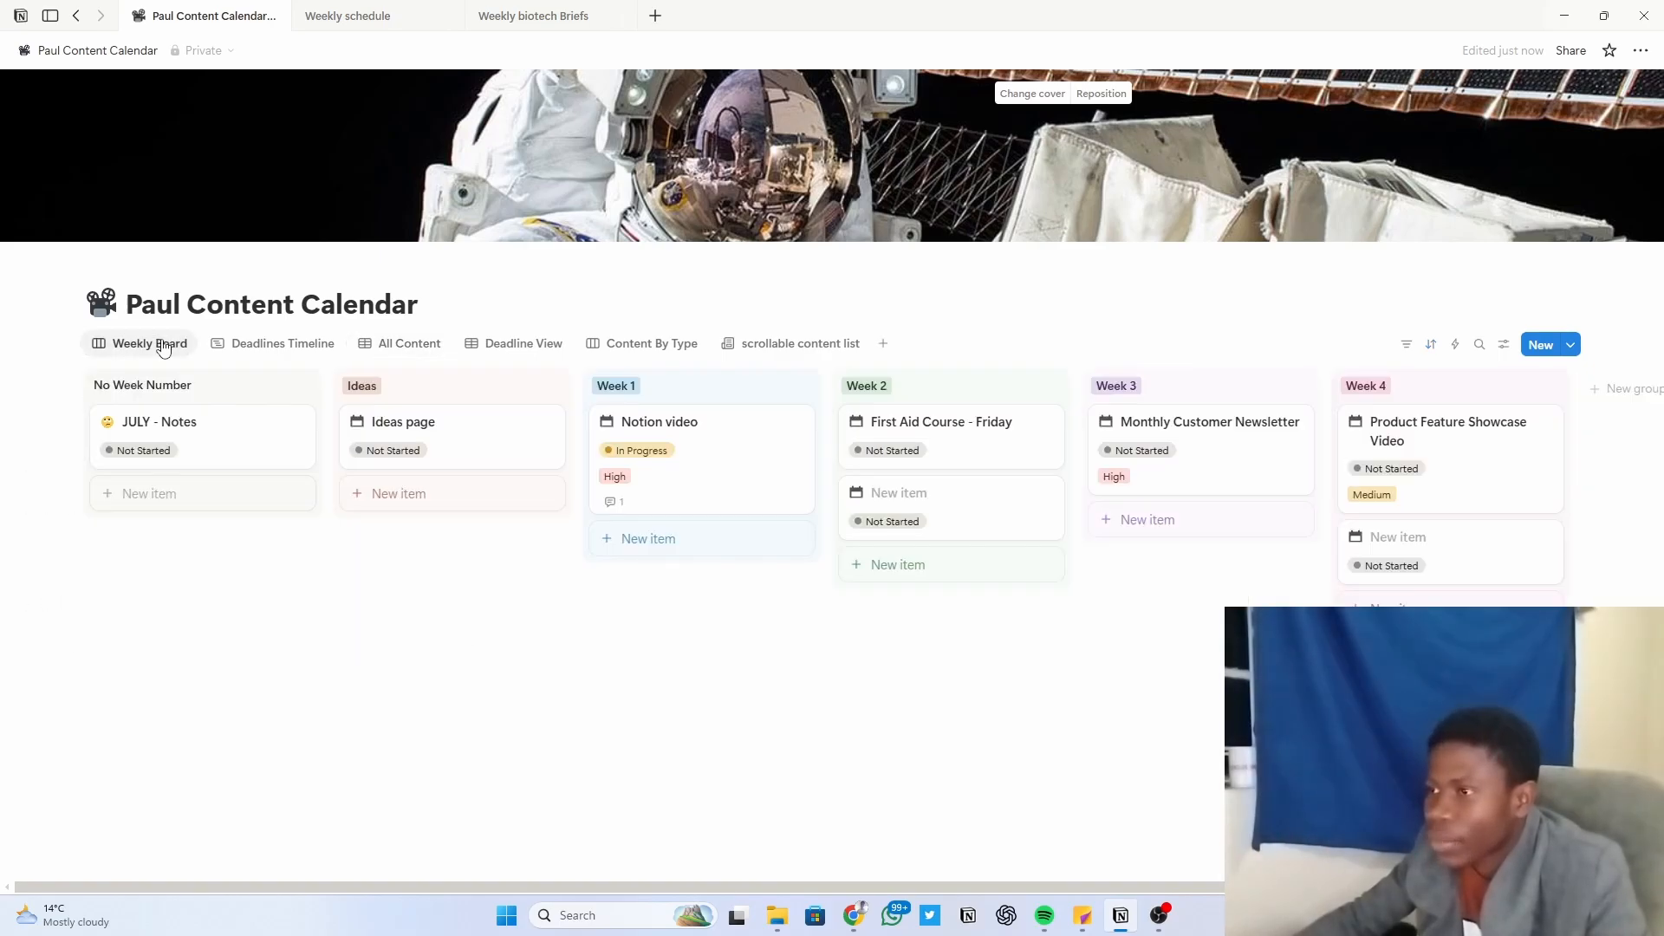
Step: Assign the workspace owner to JULY - Notes and Notion video in the All Content table
left_click(401, 342)
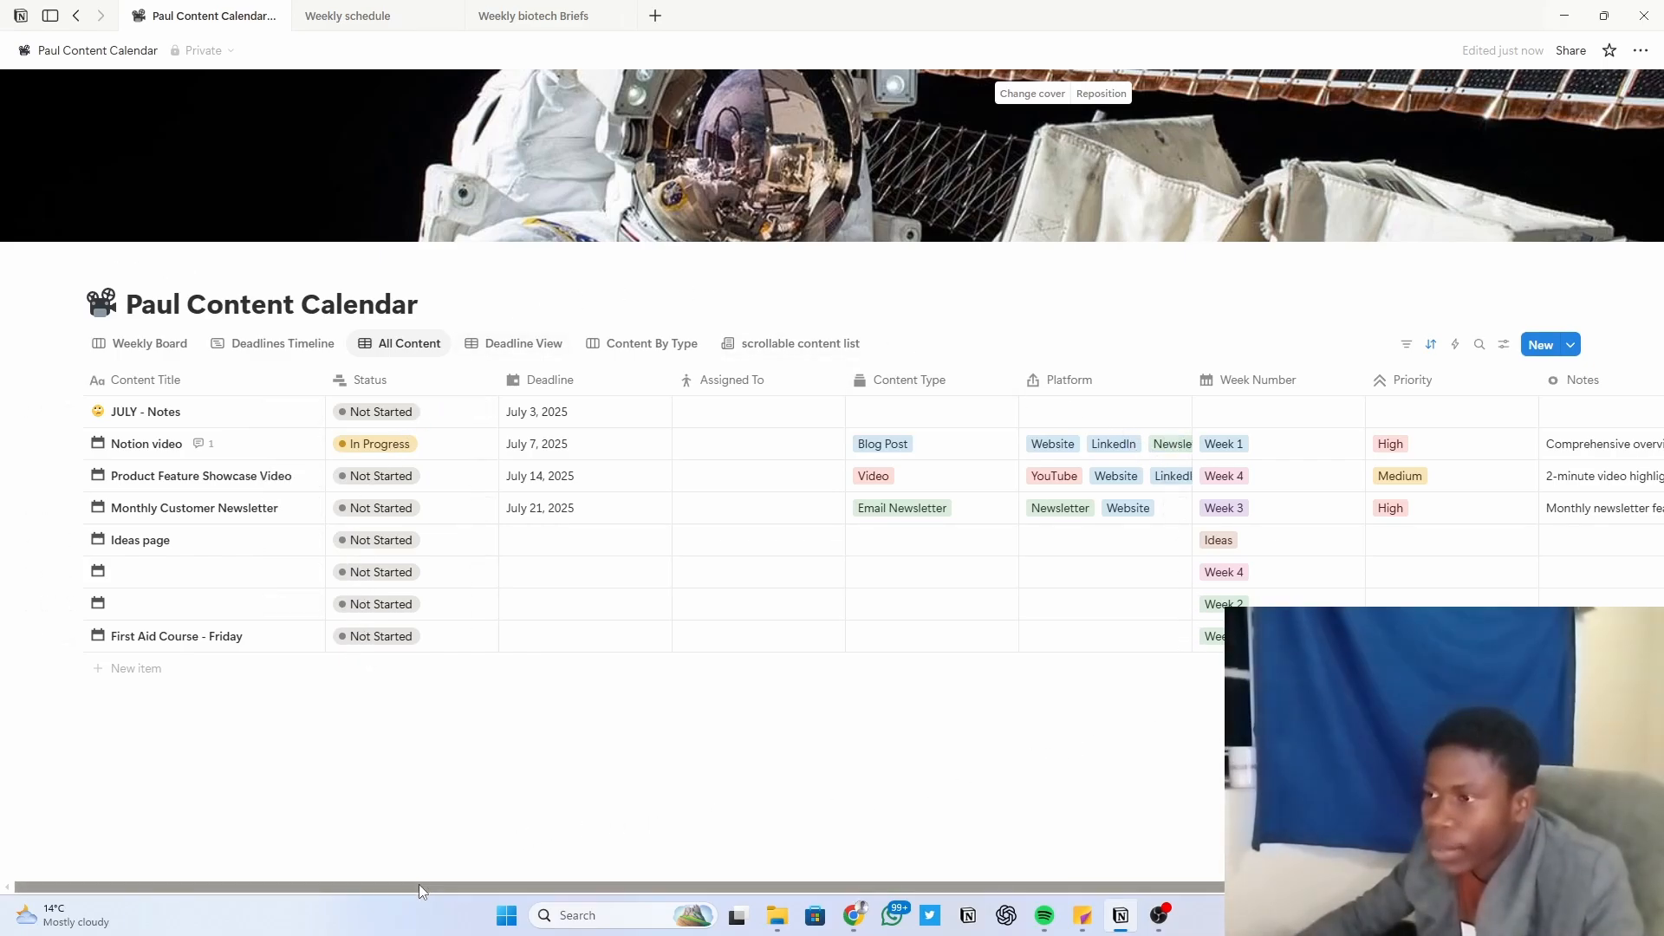
left_click_drag(420, 884, 387, 893)
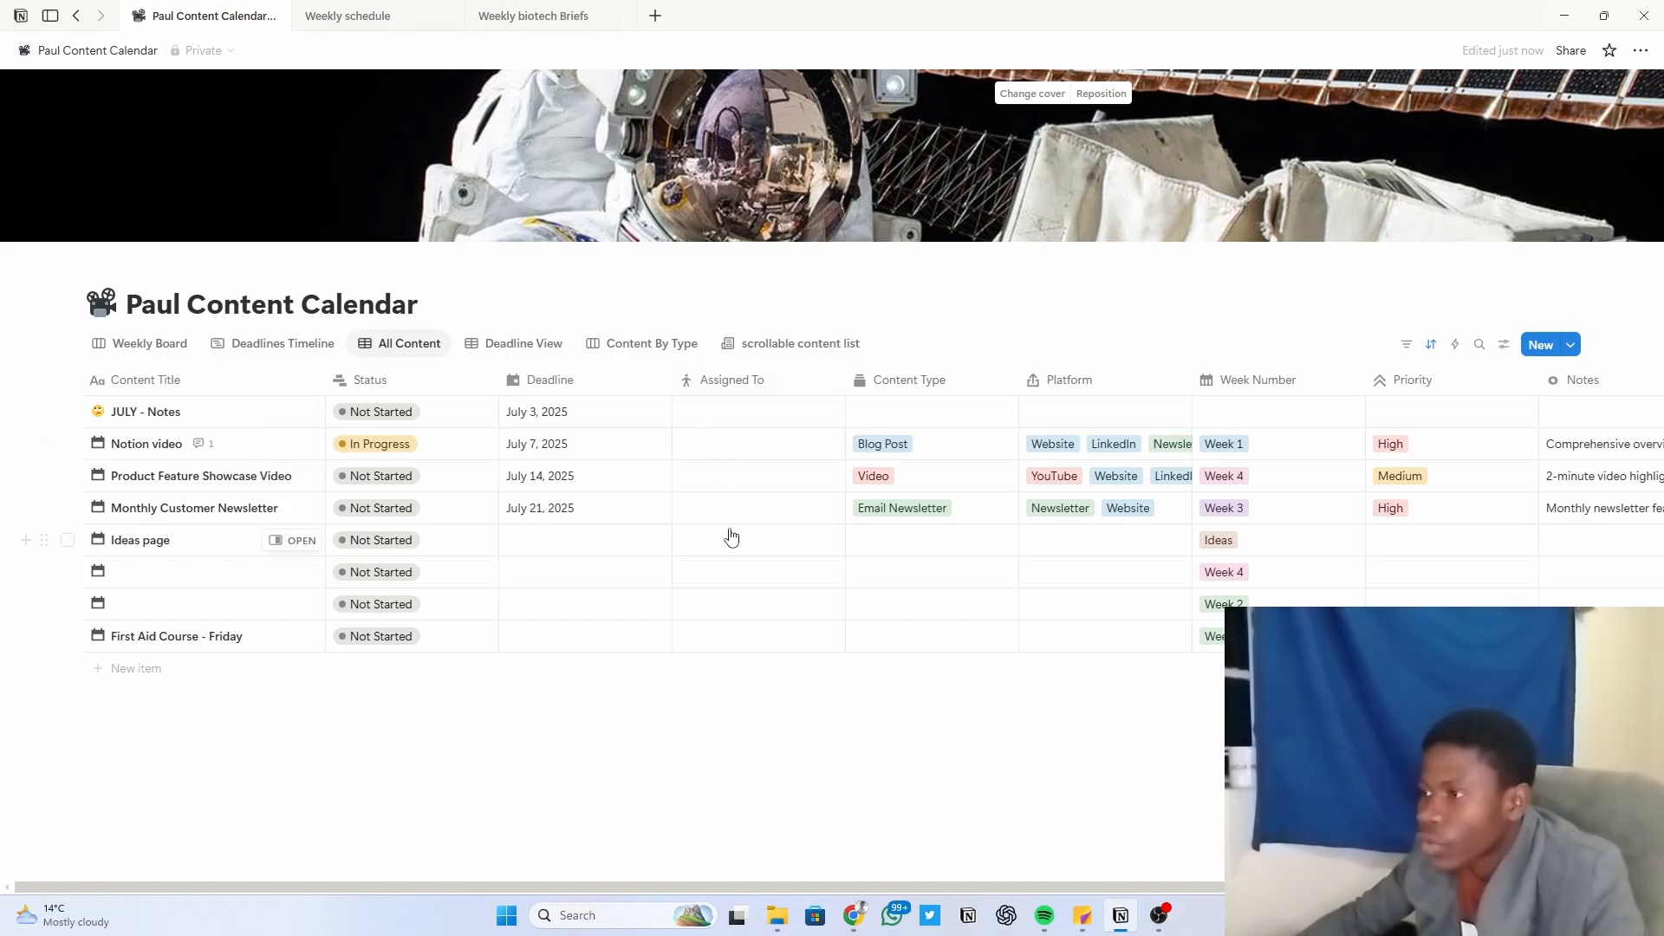
left_click(731, 537)
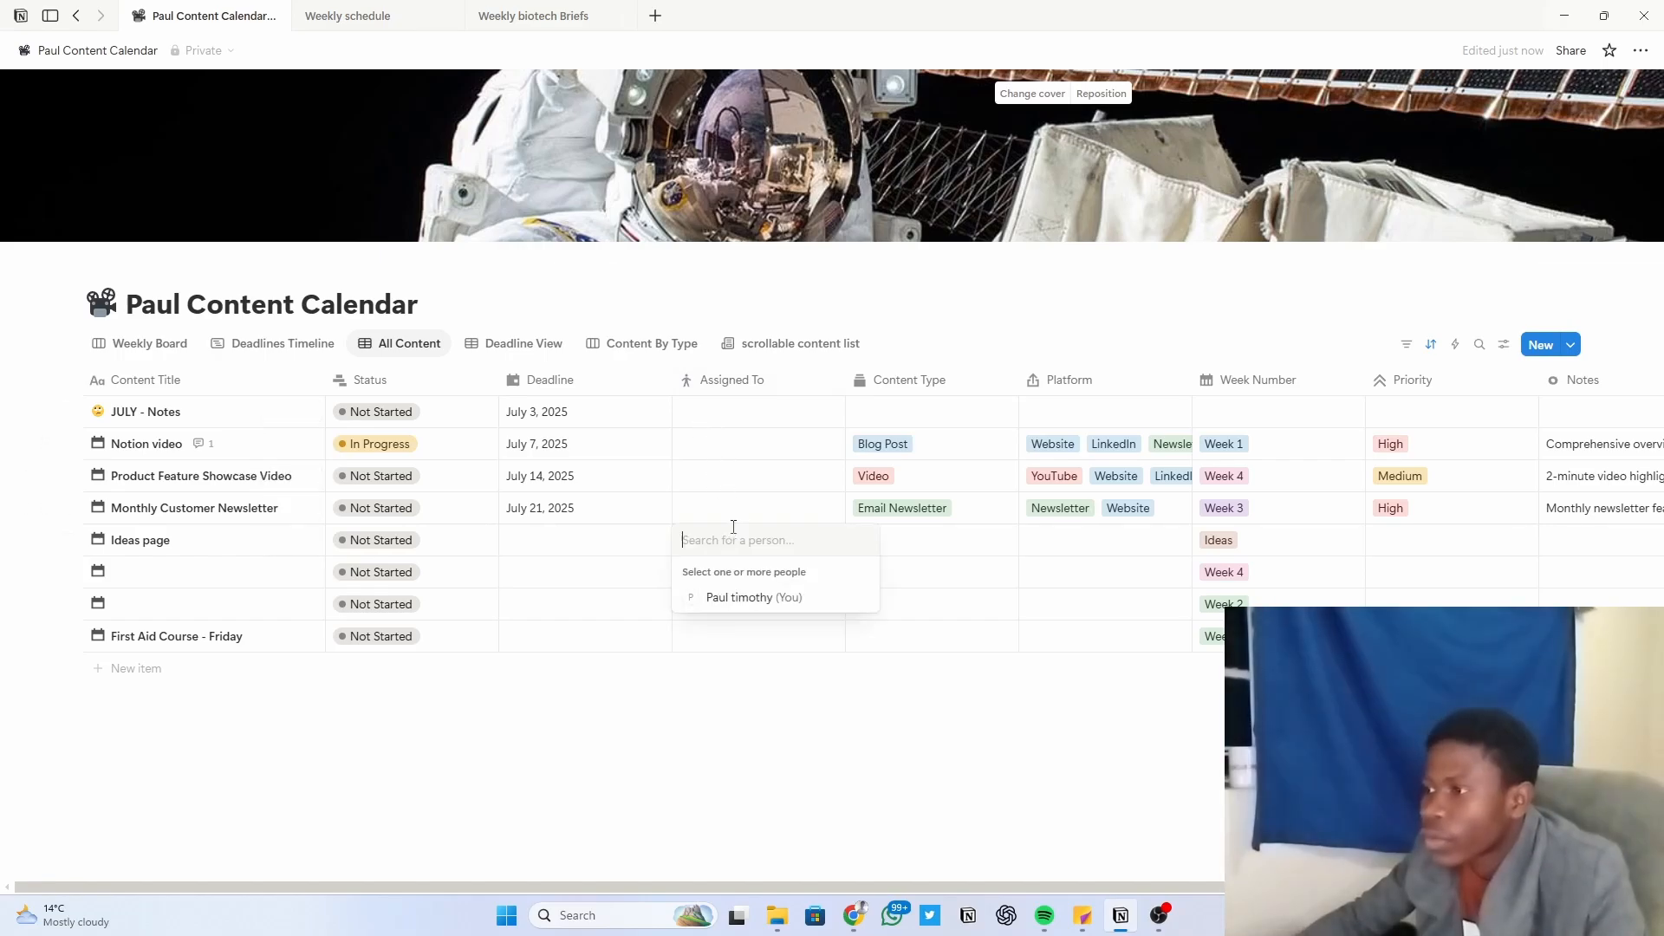
left_click(736, 419)
left_click(736, 419)
left_click(750, 469)
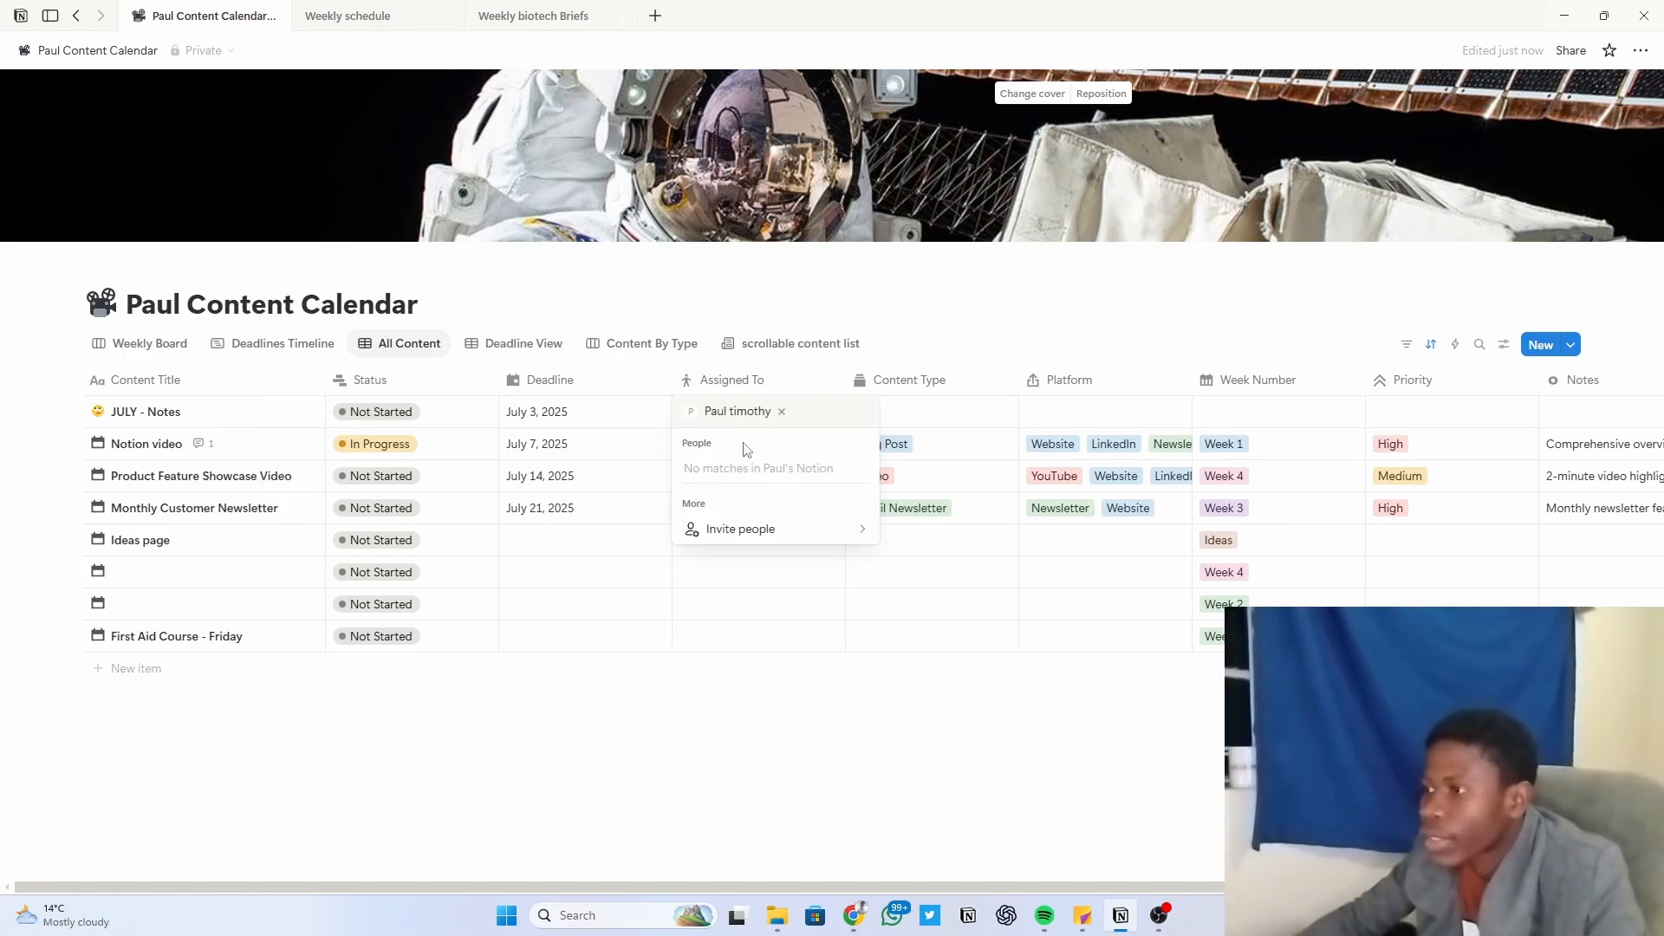
left_click(766, 568)
left_click(750, 451)
left_click(752, 505)
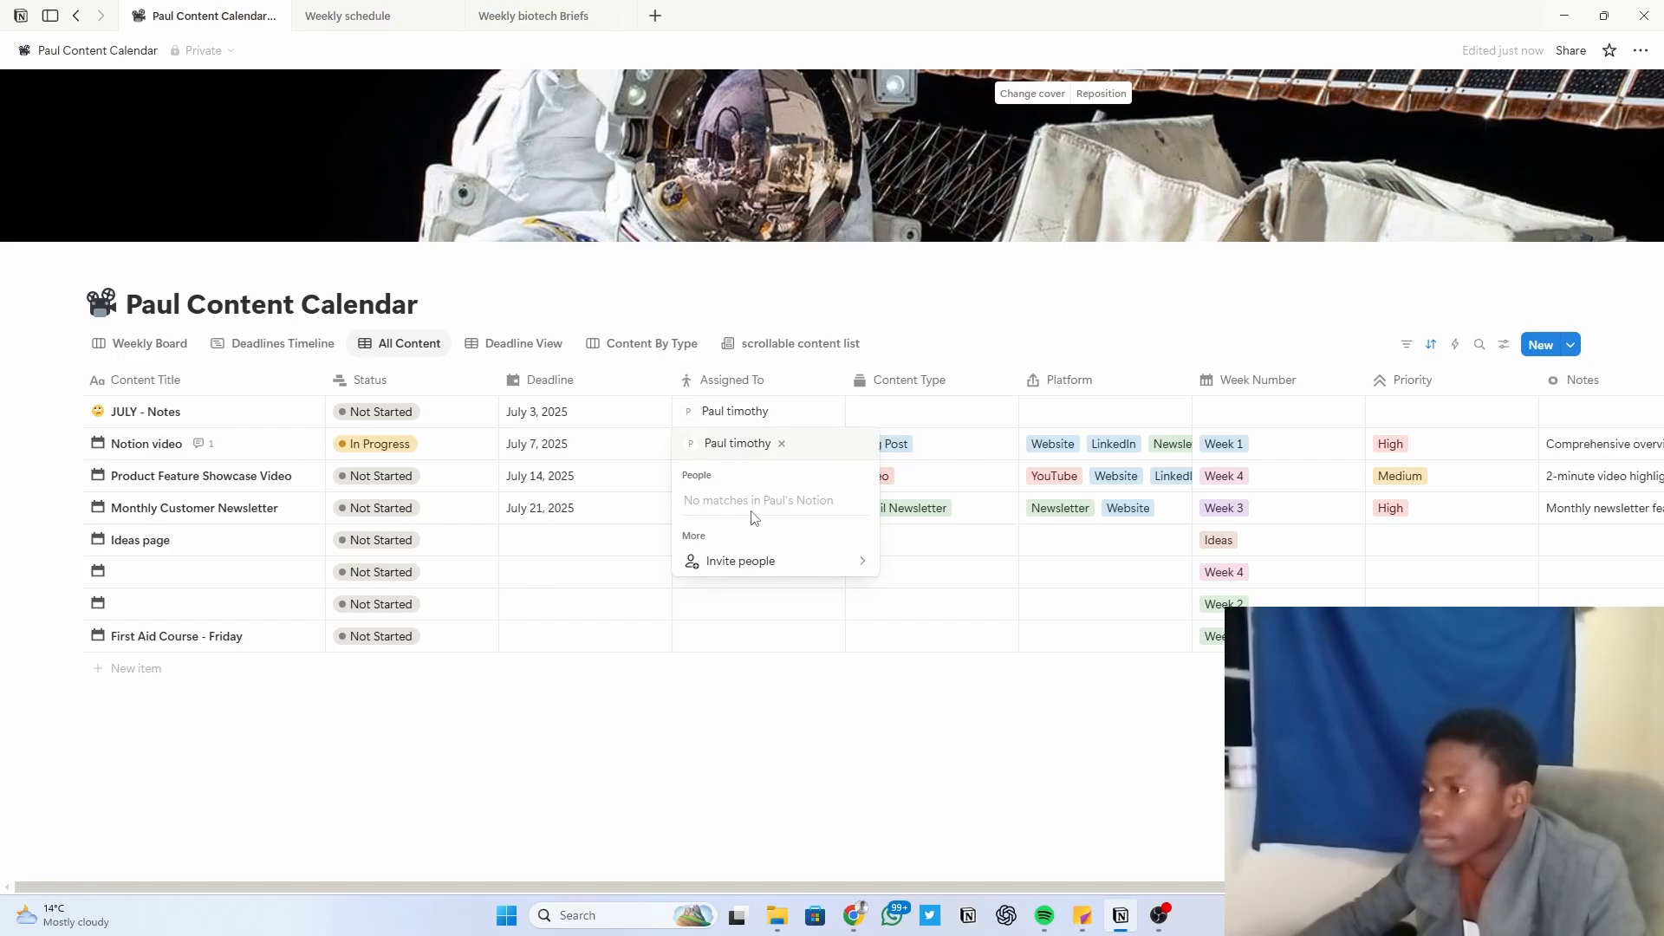
left_click(934, 595)
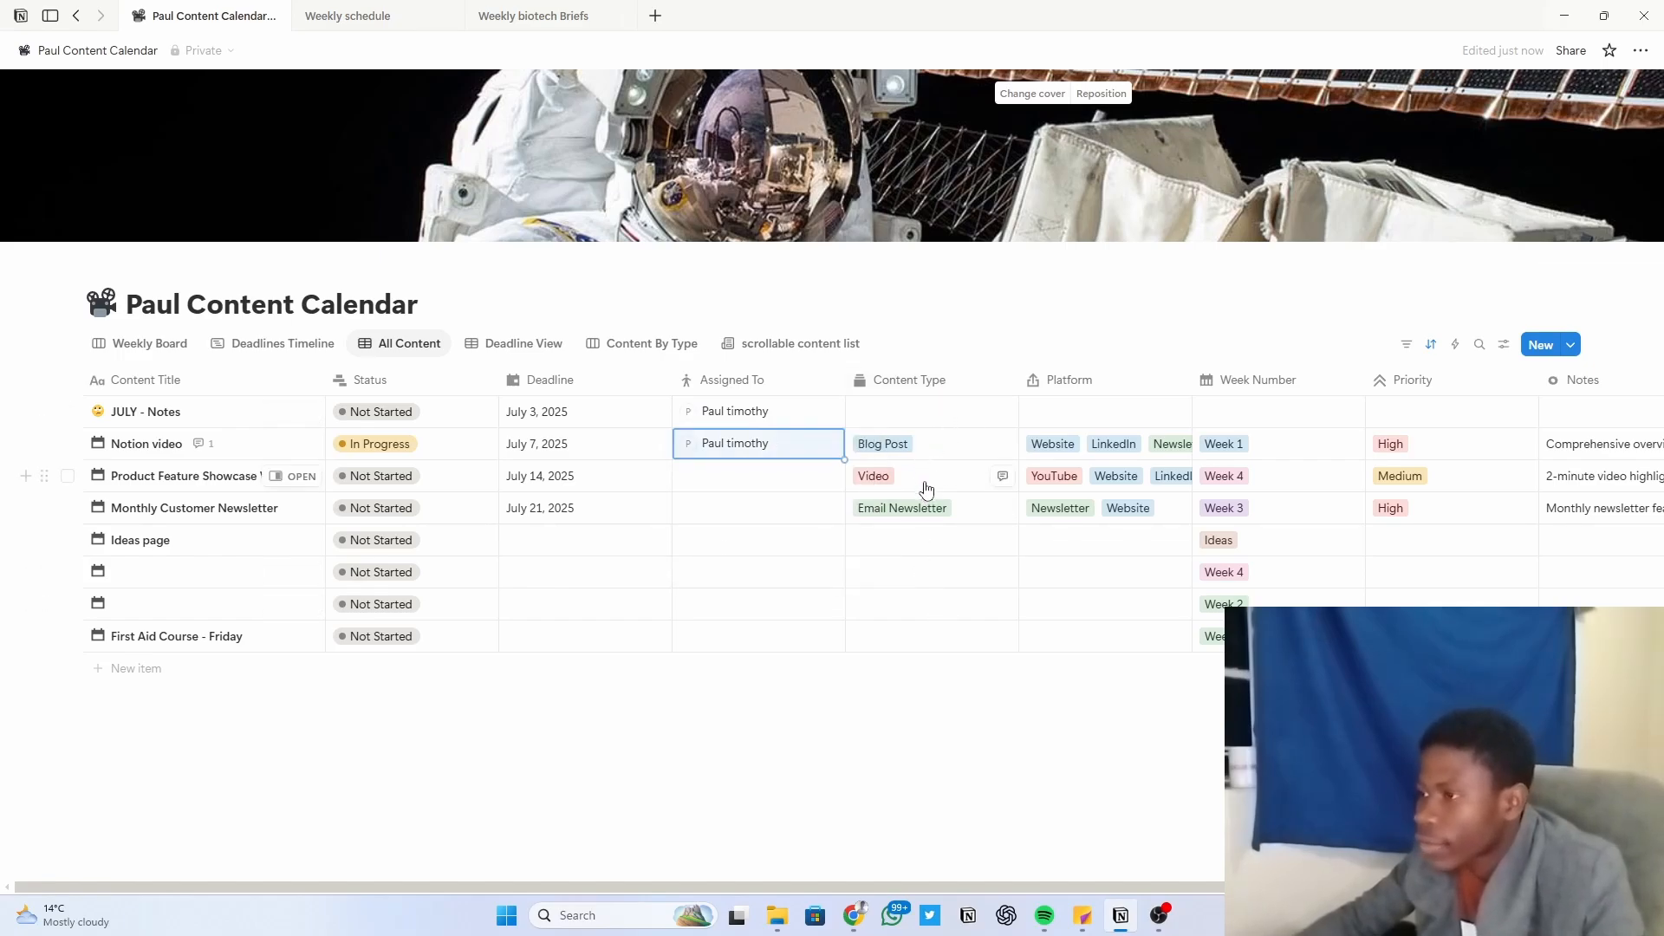
Step: Change the content type of Notion video to Video in the All Content table
left_click(927, 456)
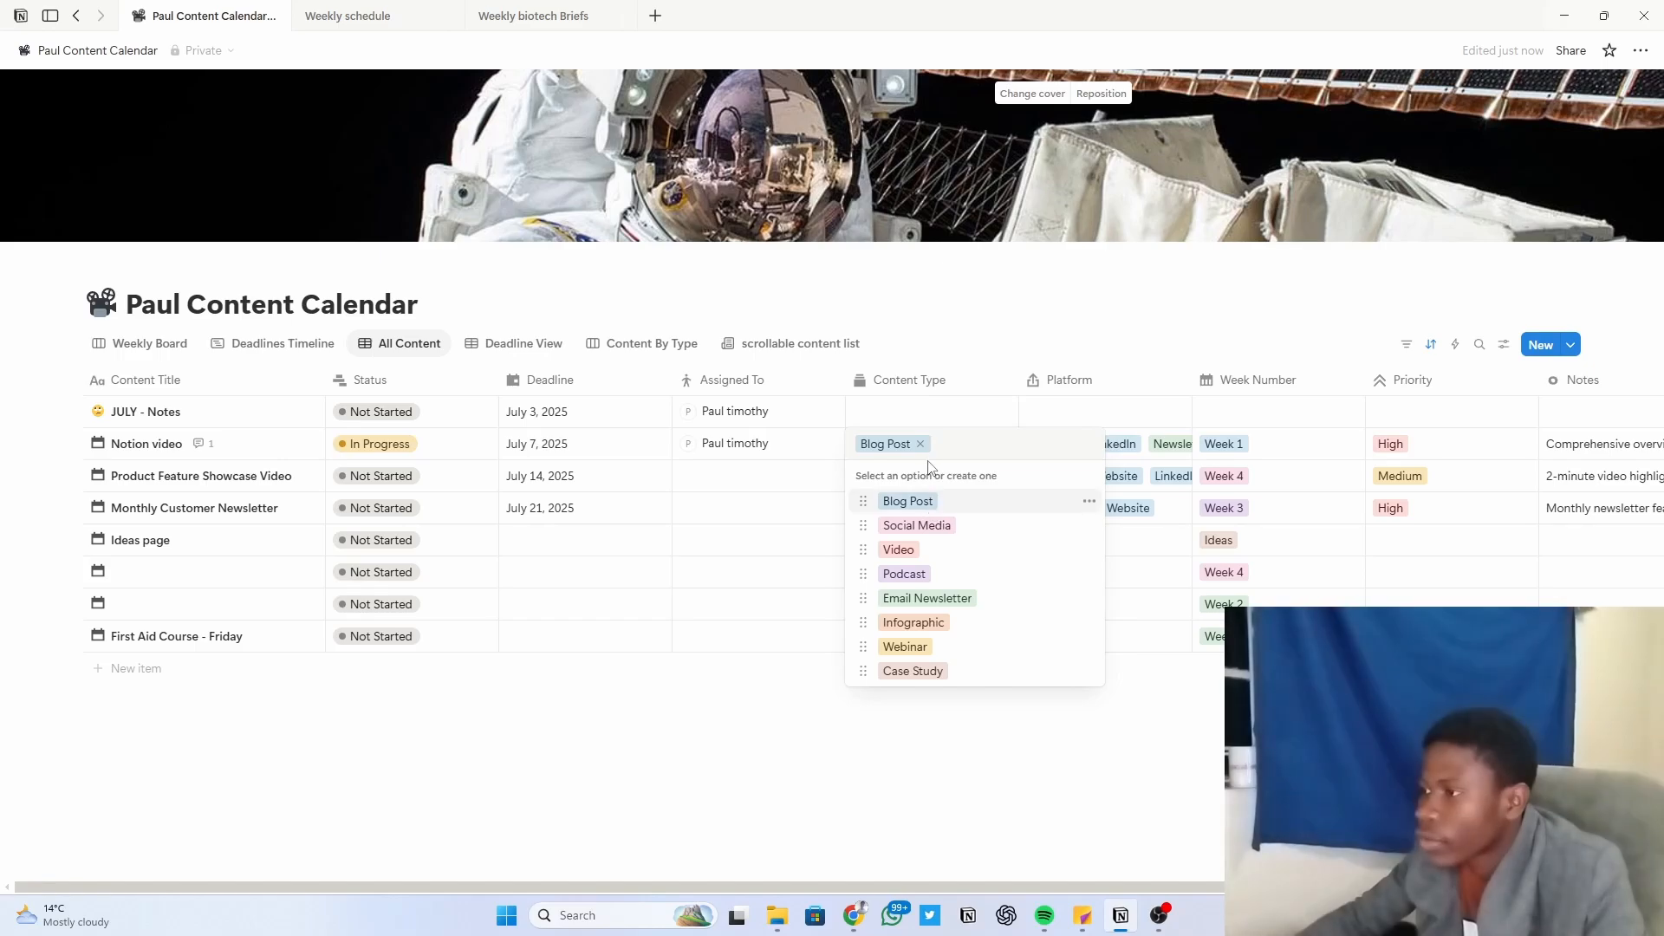
left_click(917, 443)
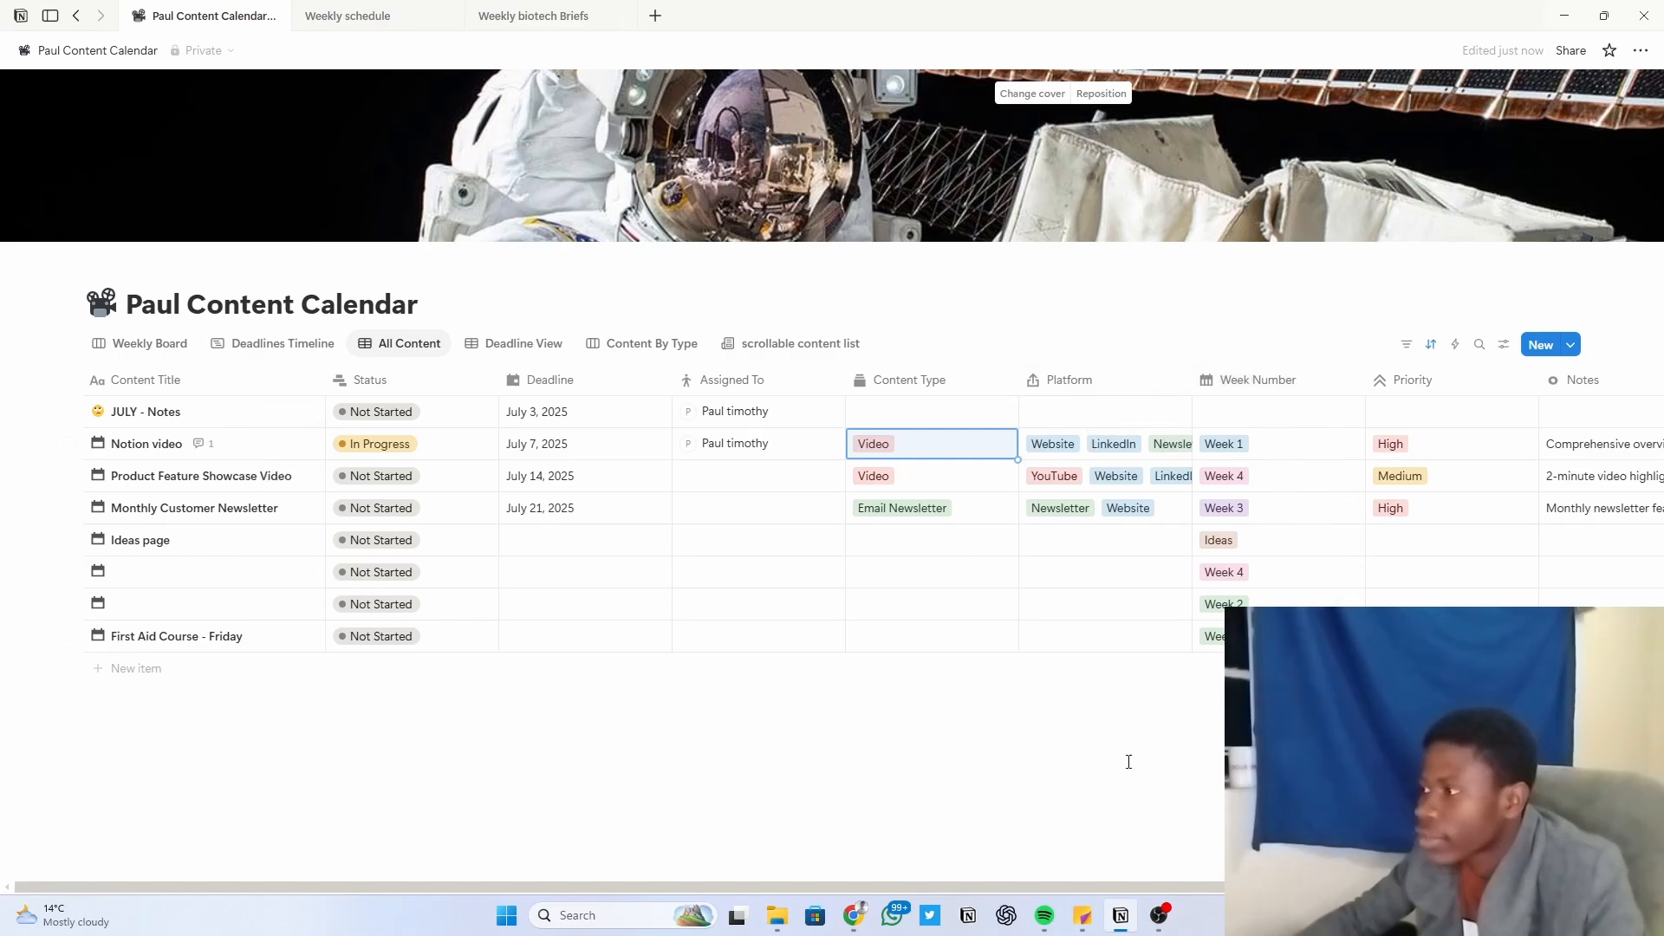
Step: Examine the All Content table's remaining columns through Performance Metrics, and look at the Deadline View
left_click_drag(994, 886, 1281, 885)
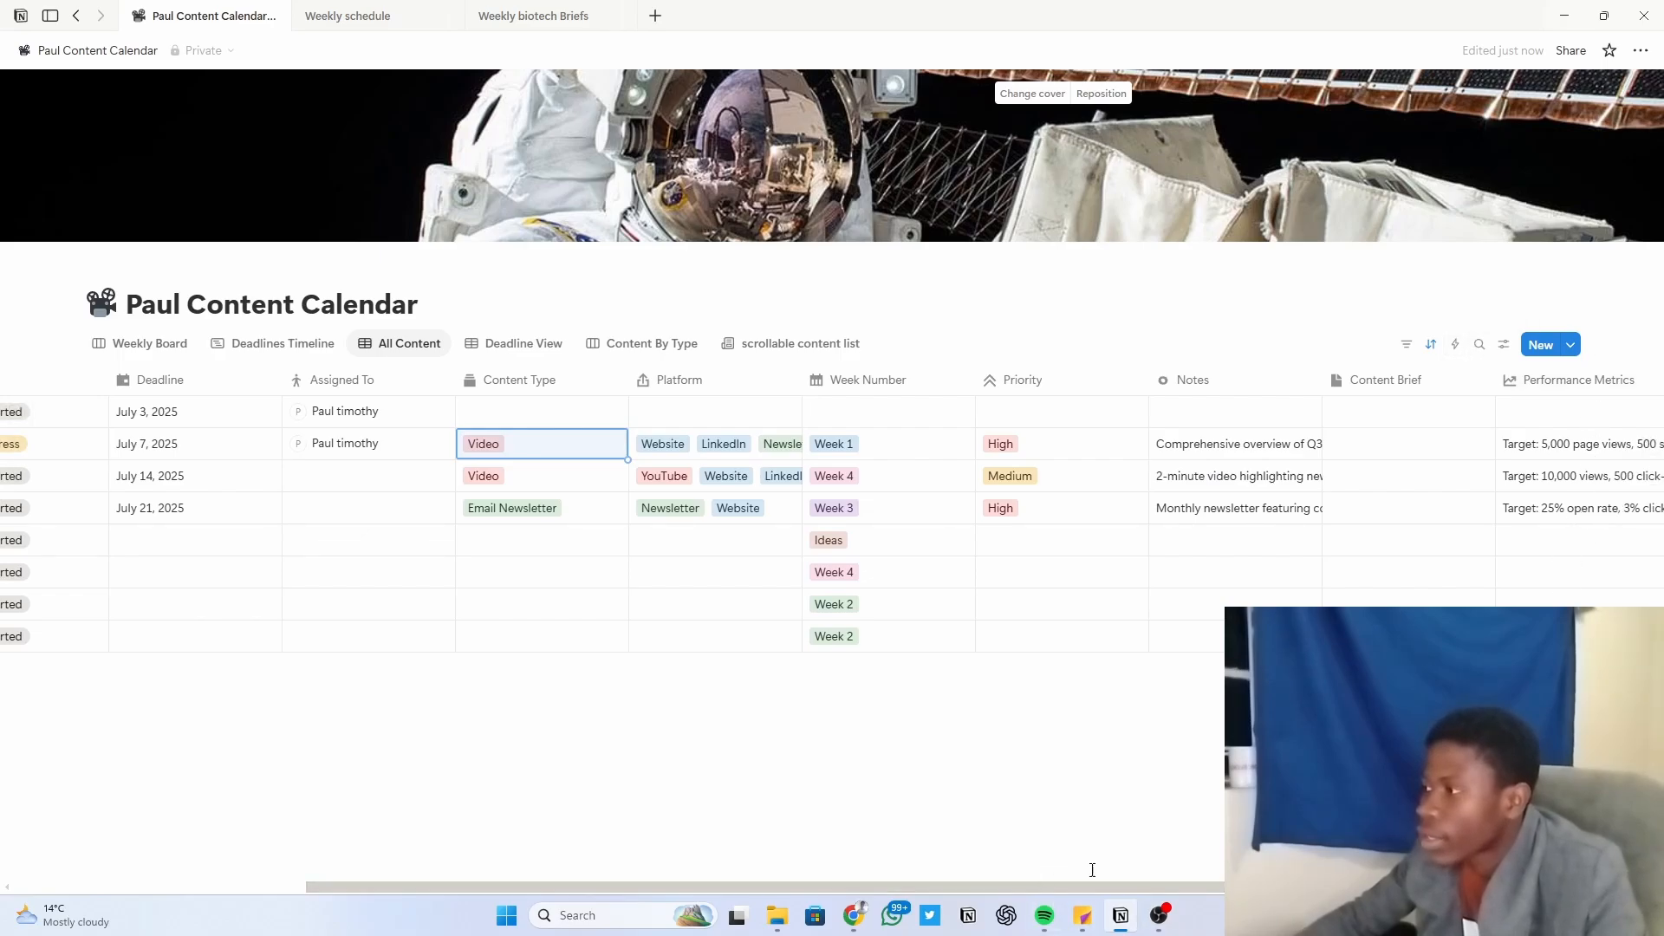
left_click_drag(1101, 882, 1203, 883)
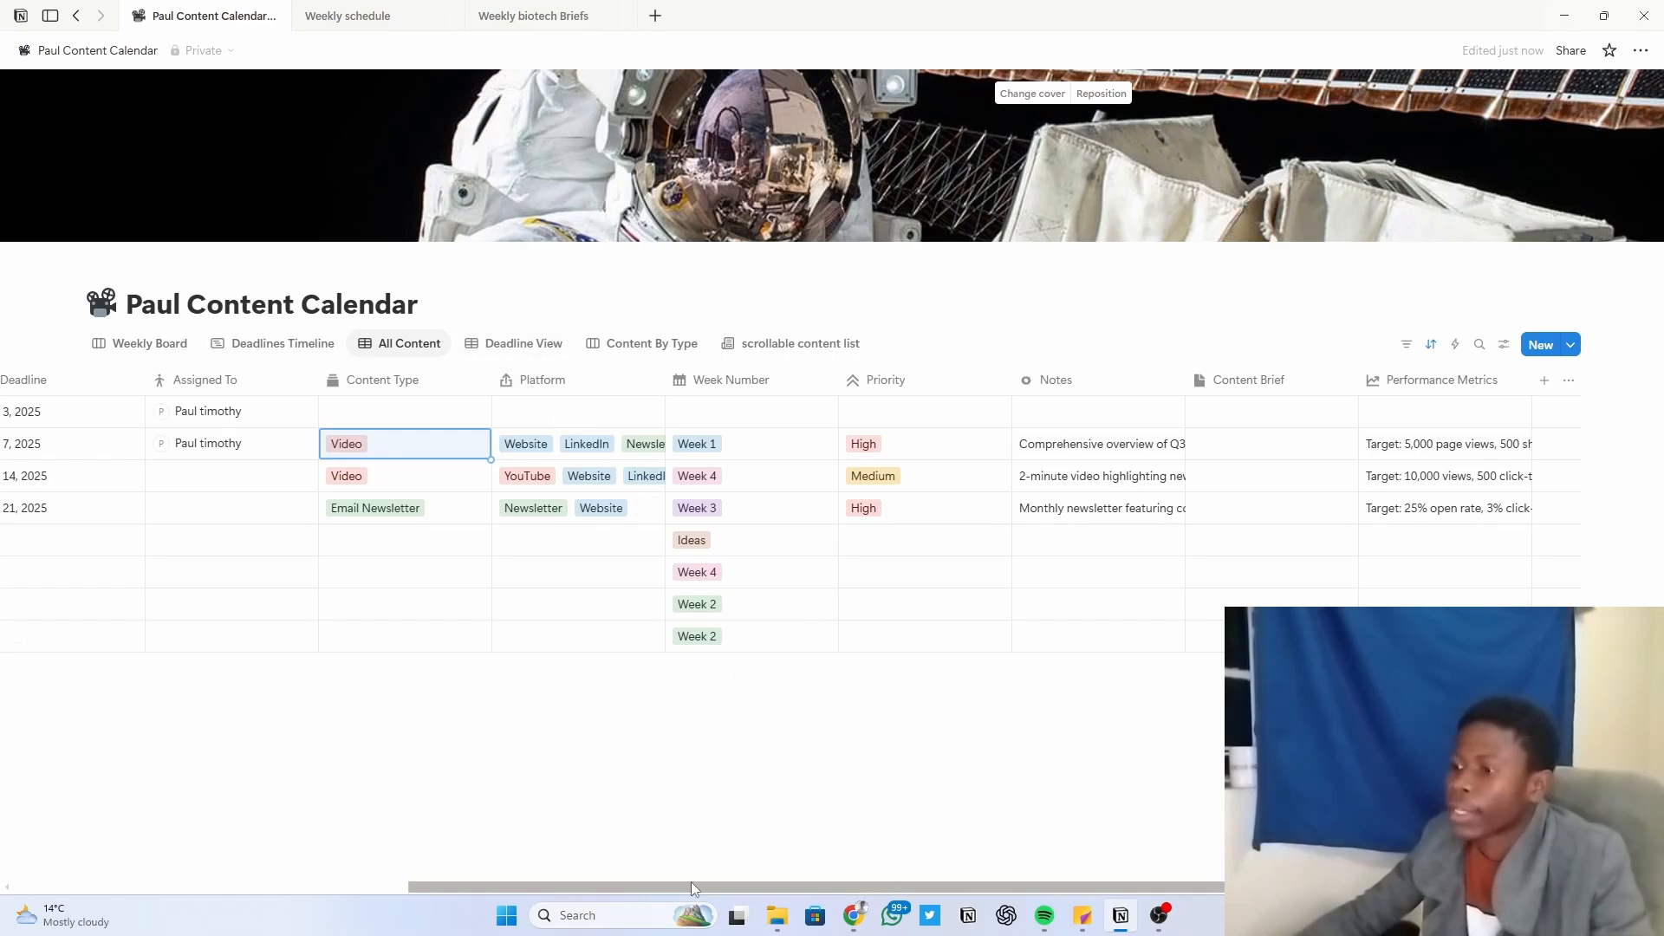
left_click_drag(690, 881, 214, 833)
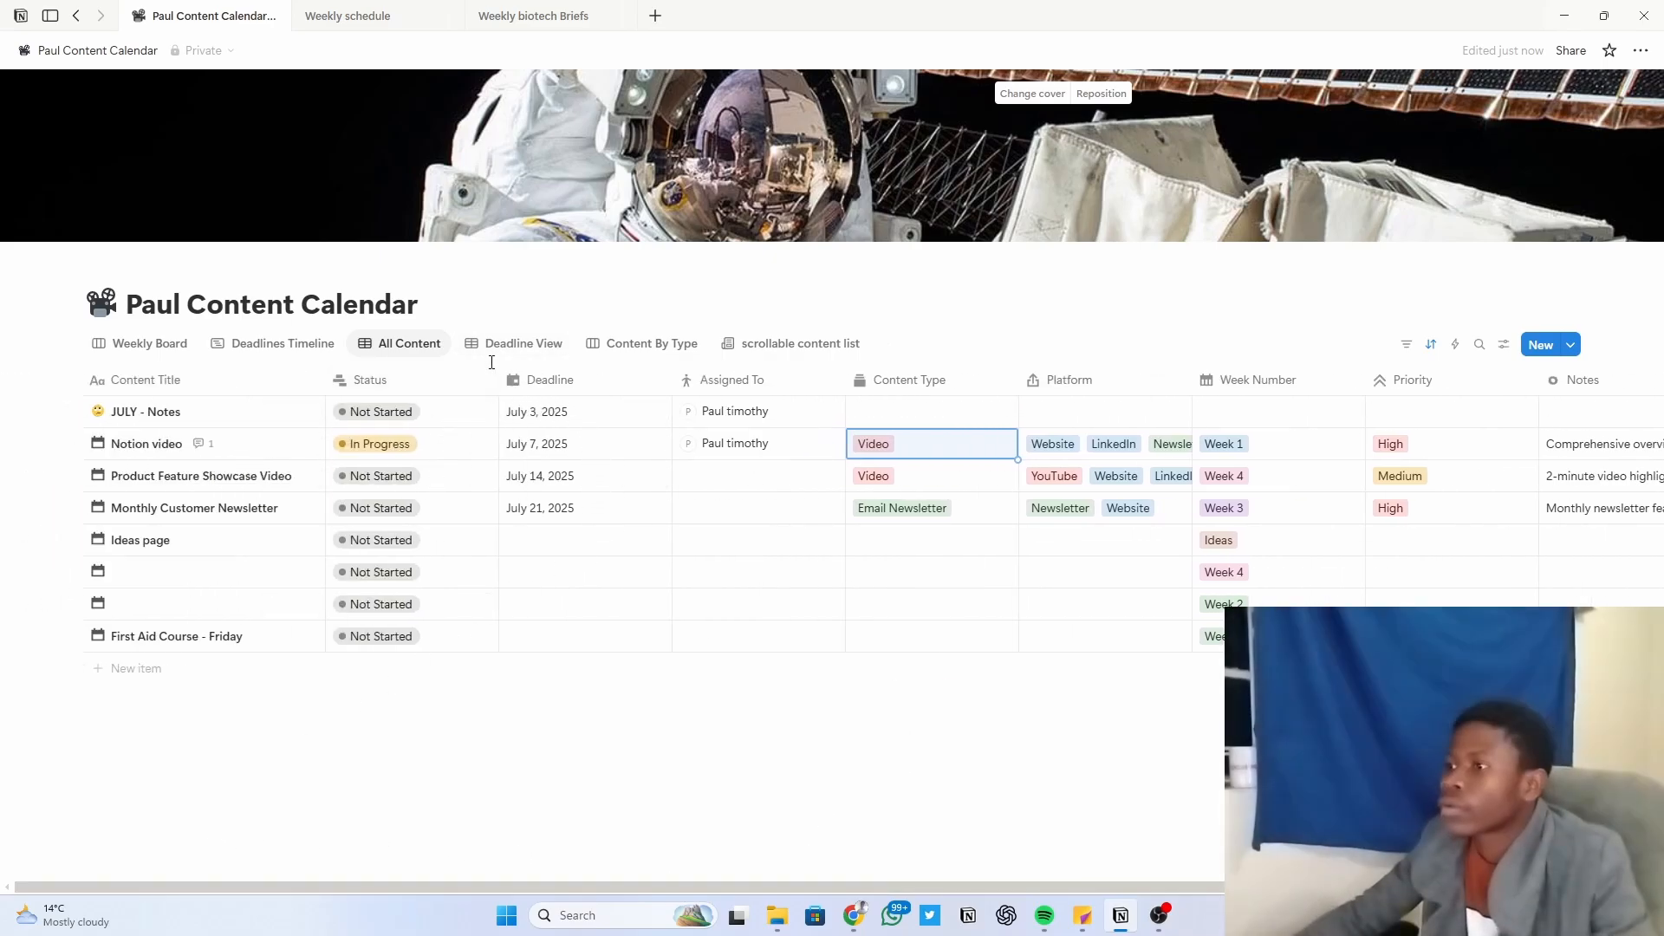
left_click(511, 344)
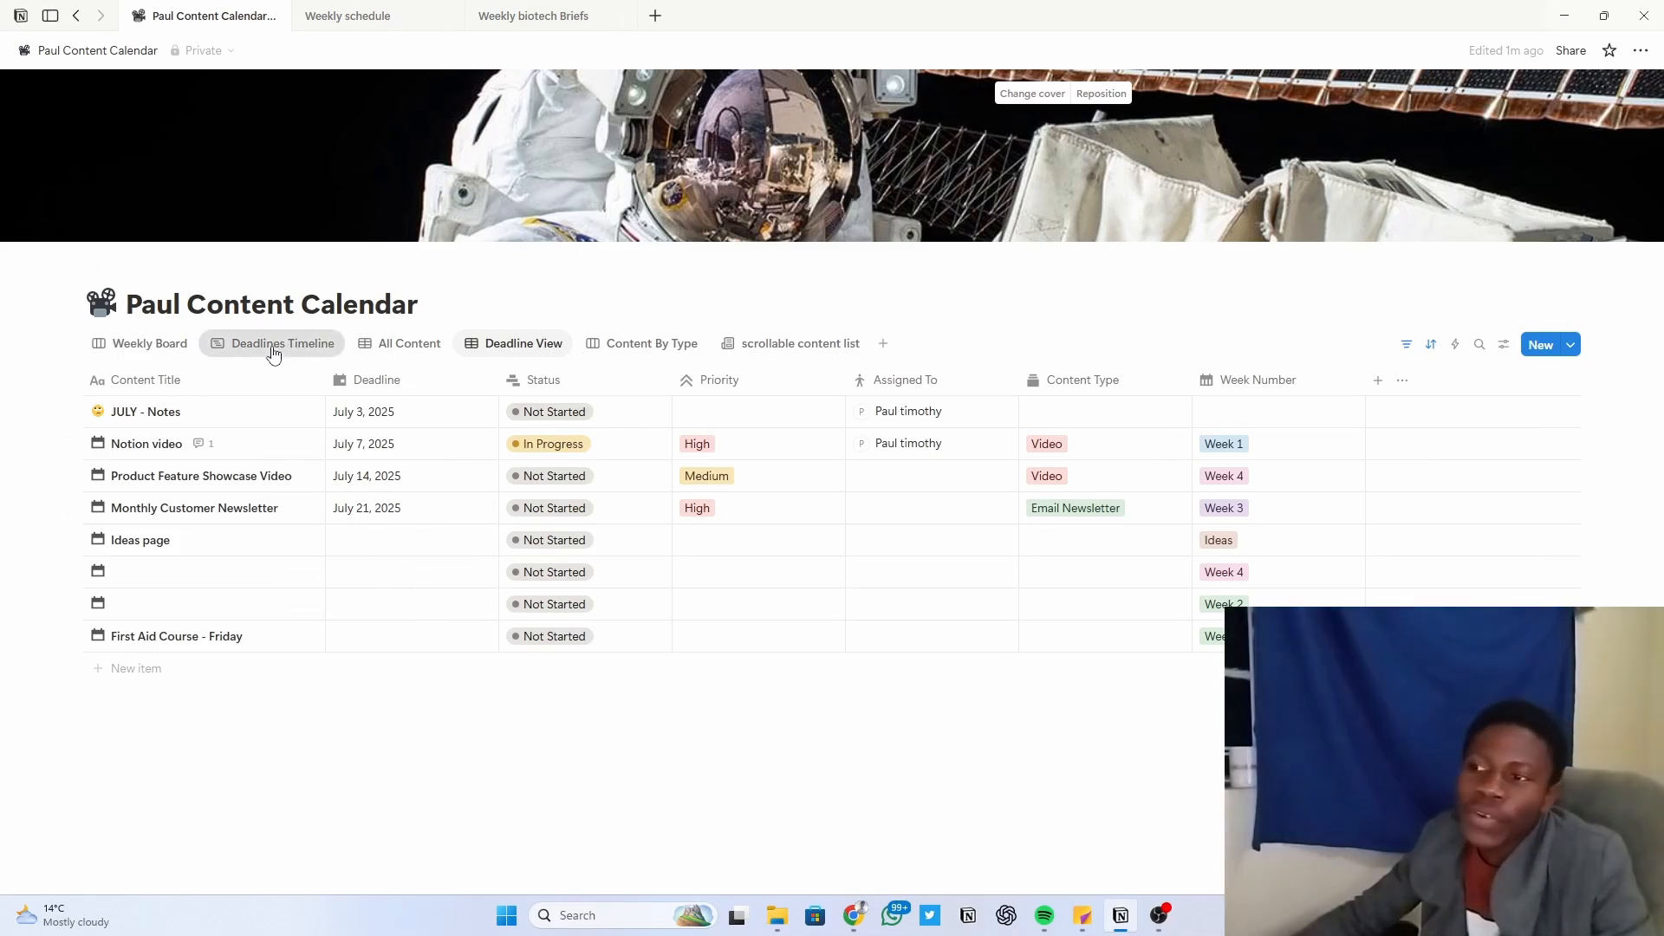
Step: Reorder the calendar's views so that Deadlines Timeline comes directly after Deadline View
left_click(269, 344)
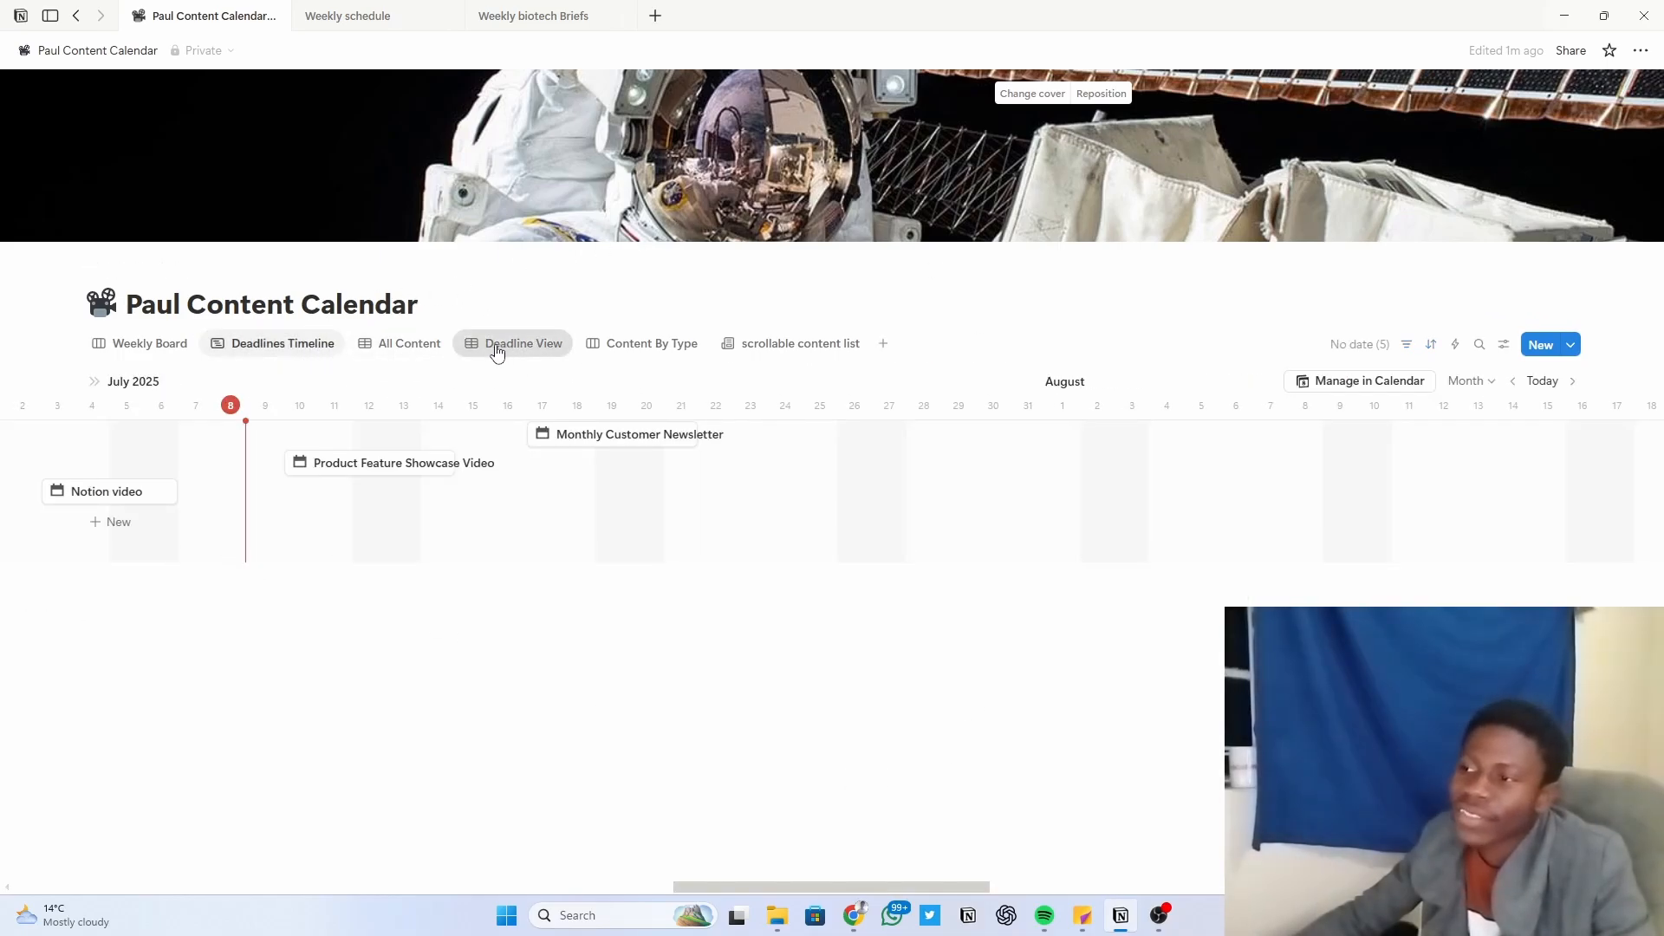
mouse_move(507, 345)
left_mouse_down()
mouse_move(394, 346)
mouse_move(537, 351)
left_mouse_up()
left_click_drag(294, 345, 397, 345)
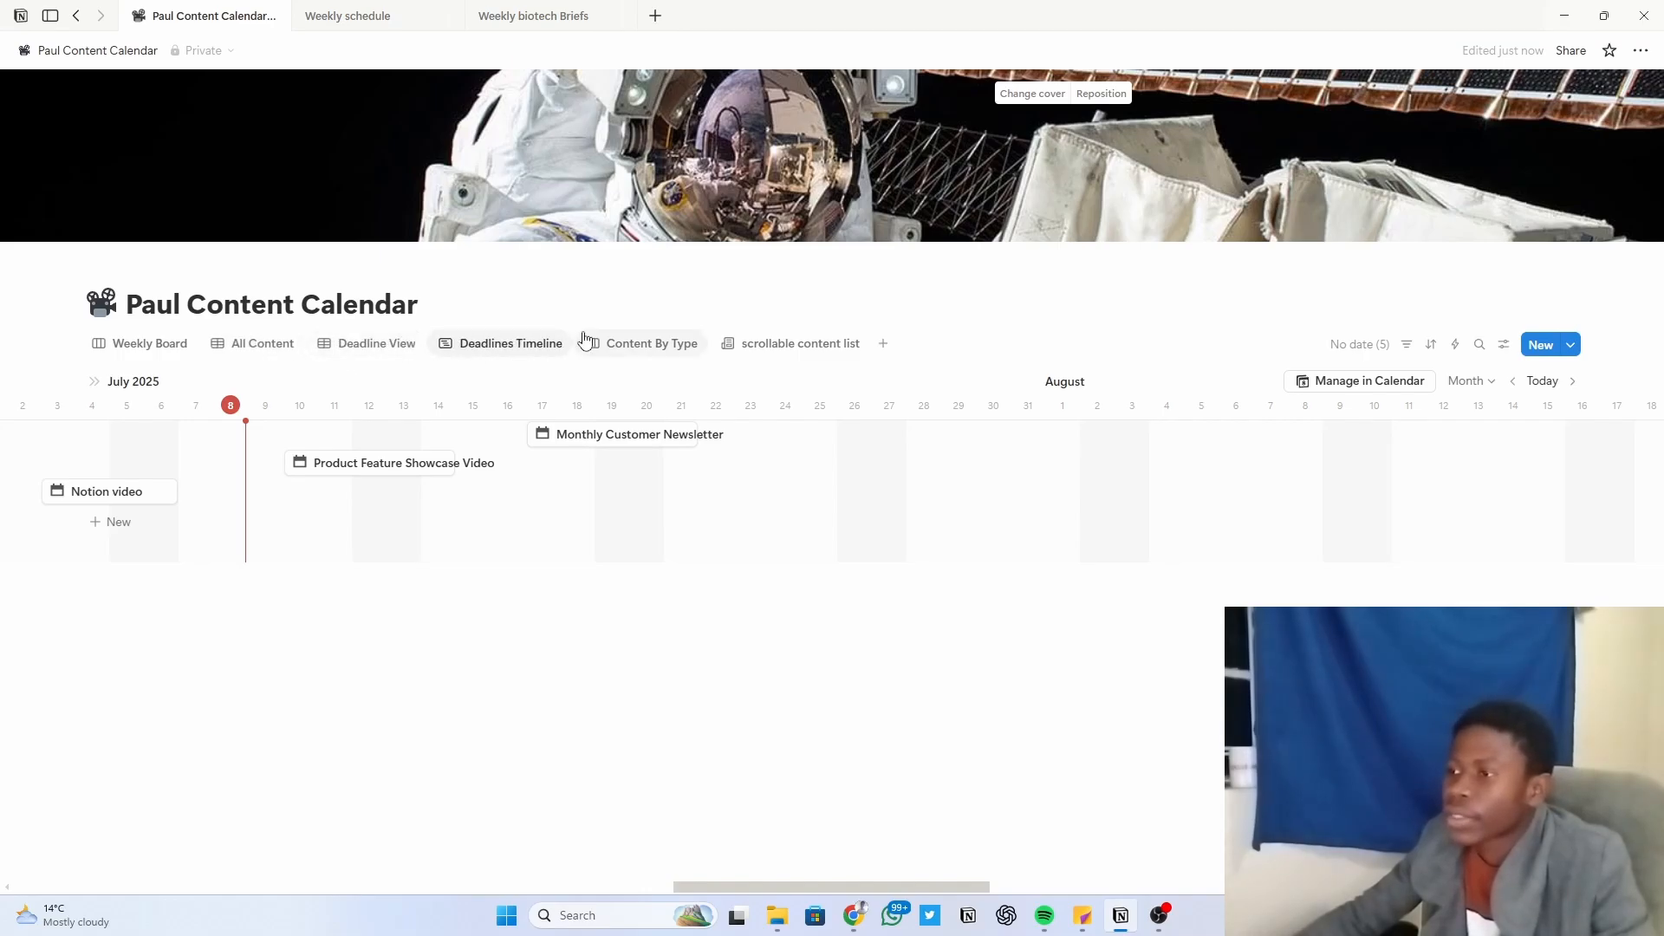
Step: Compare the Content By Type board with the All Content table, and read through the scrollable content list view
left_click(629, 343)
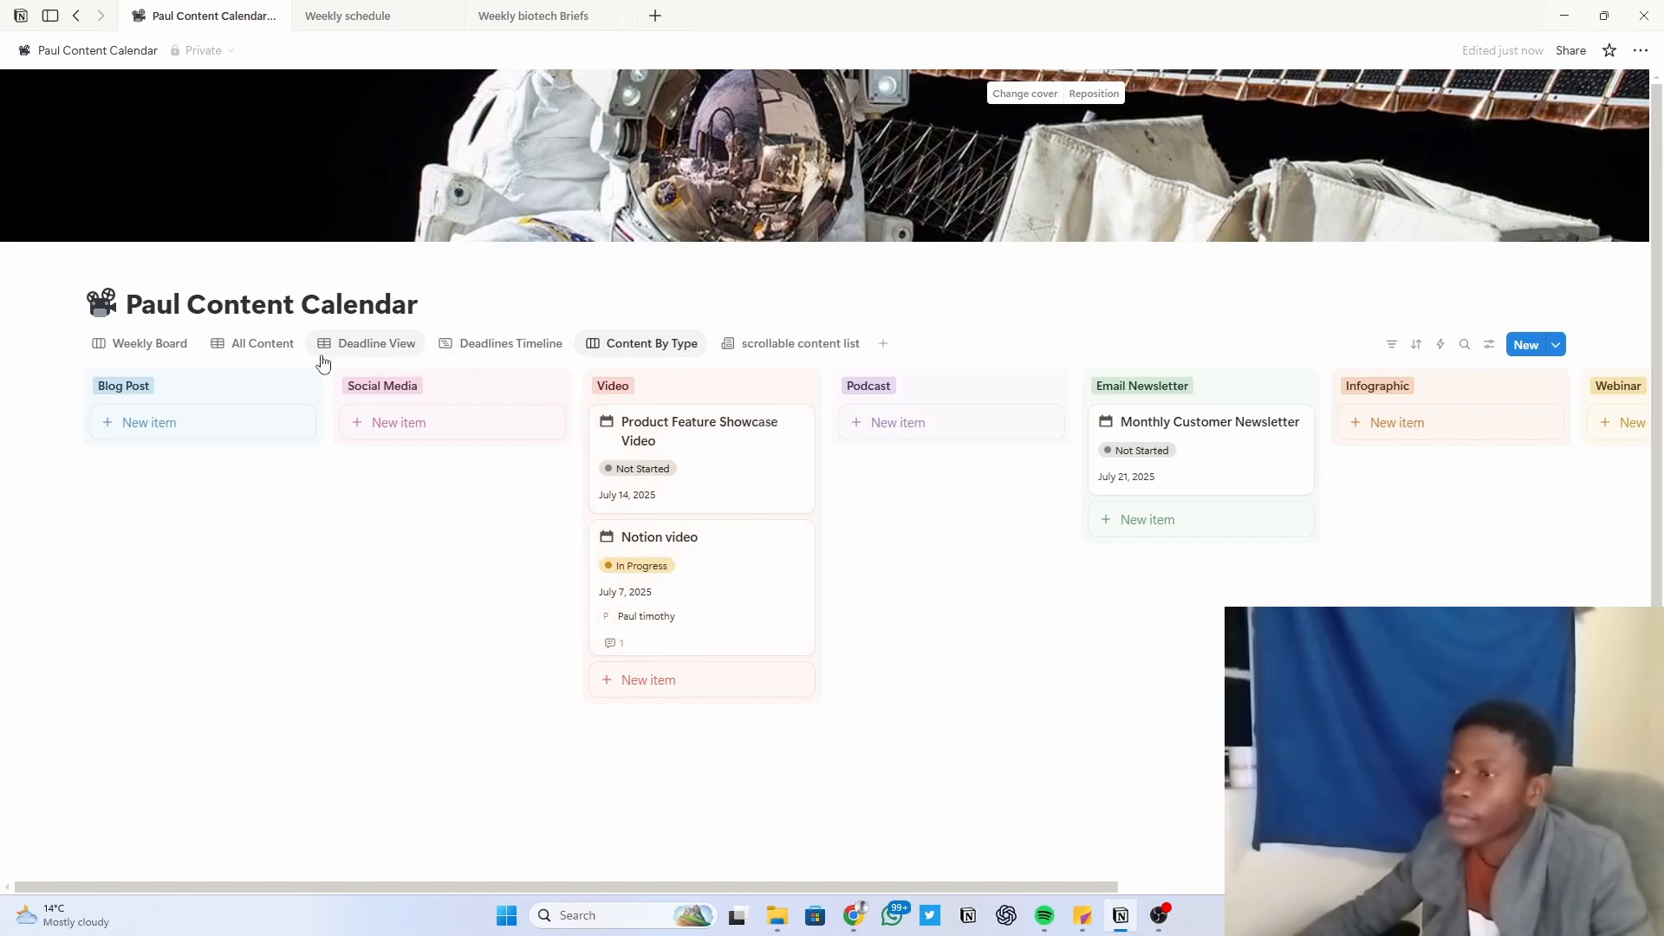
left_click(260, 347)
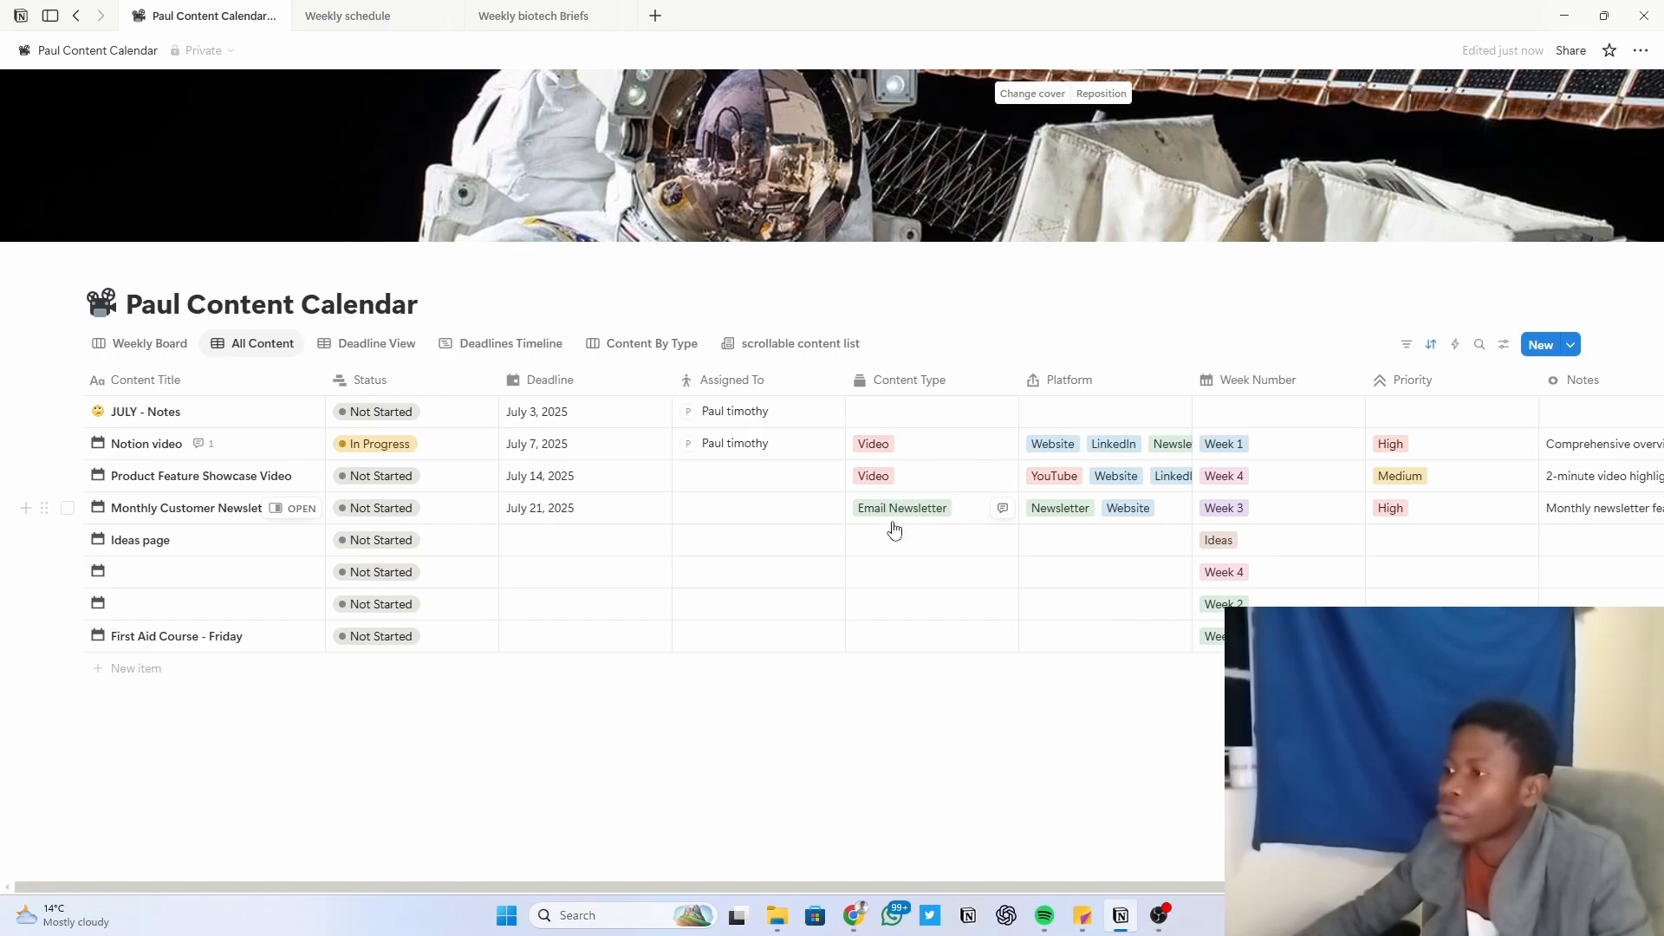
left_click(646, 343)
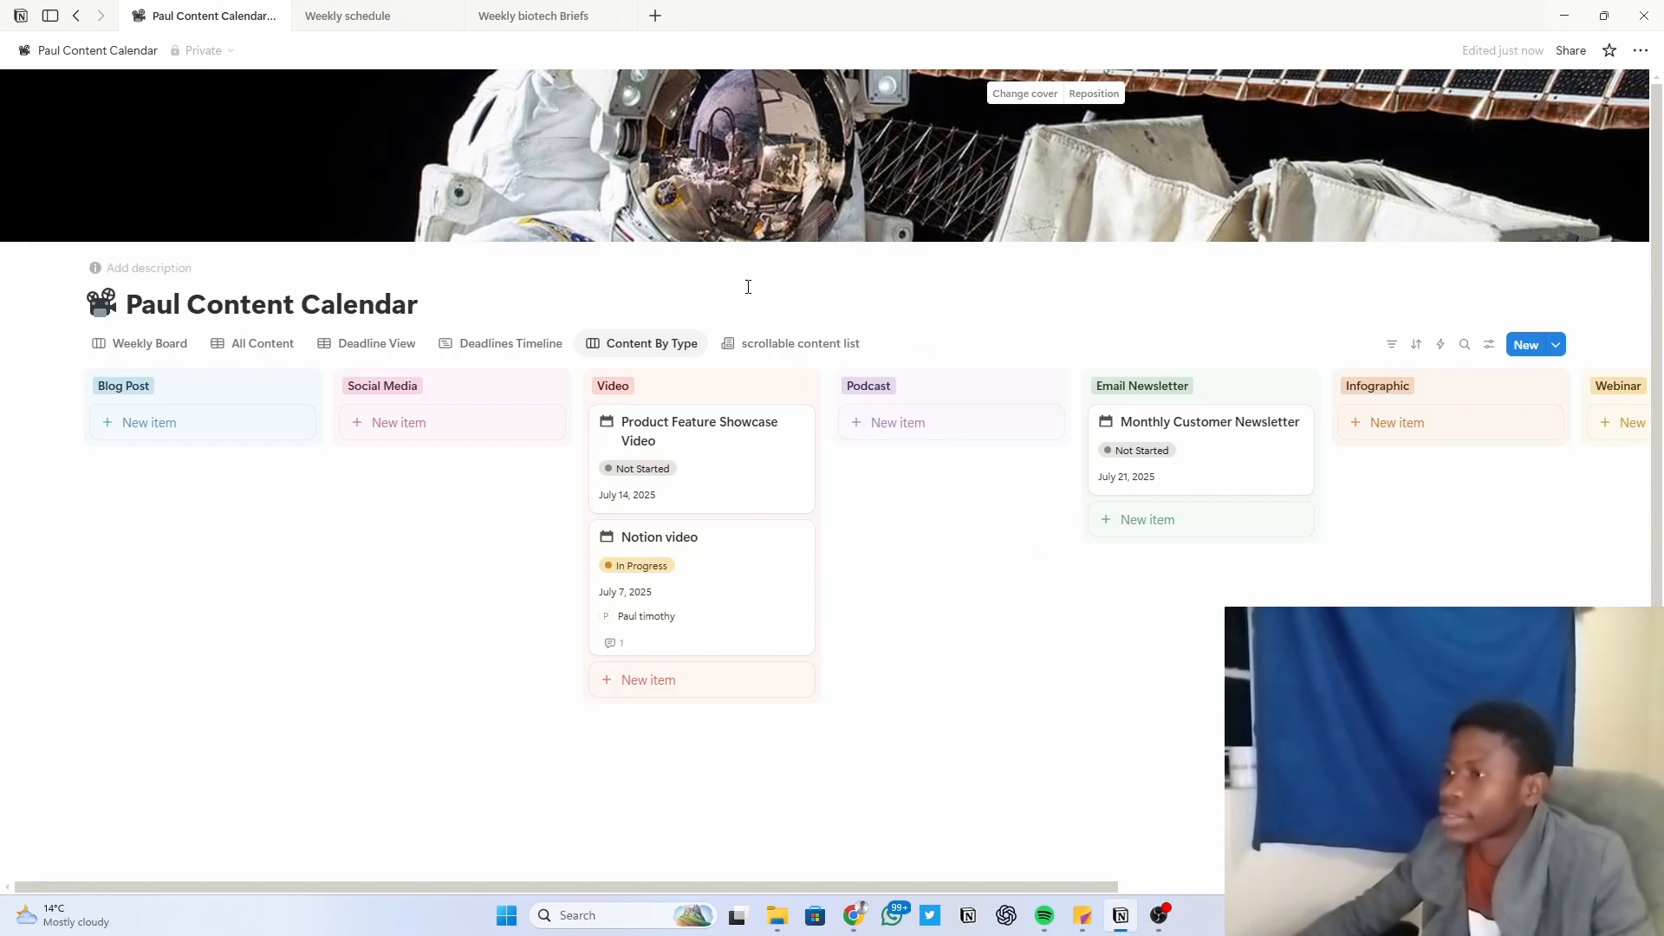
left_click(746, 351)
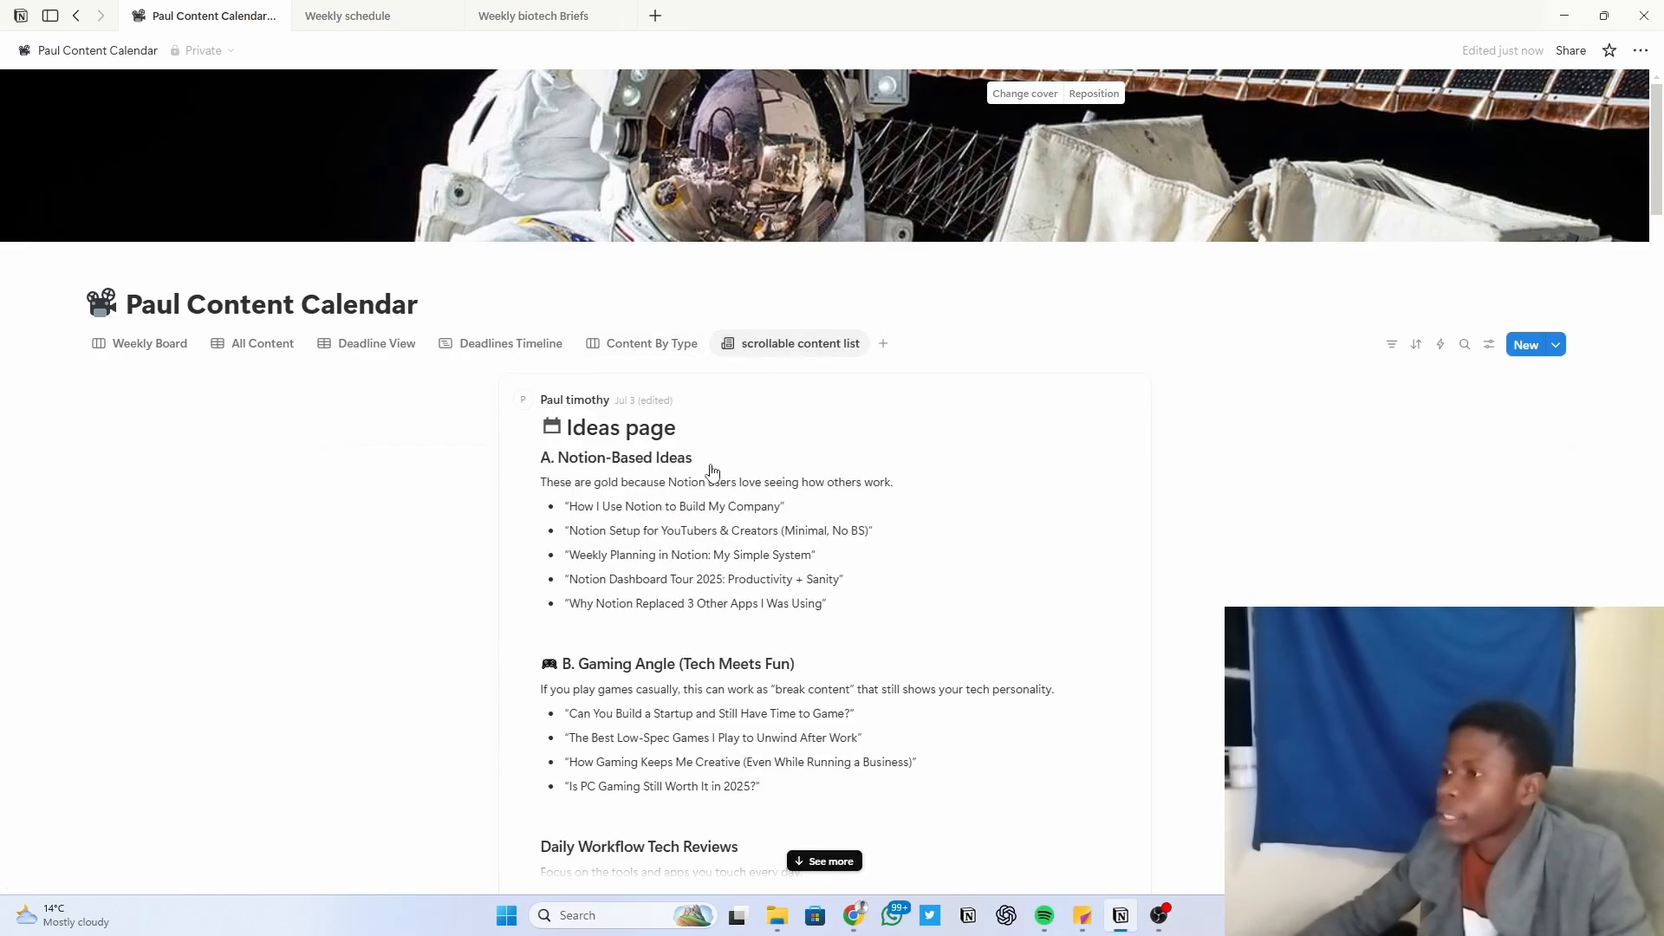
scroll(787, 558, "down", 2)
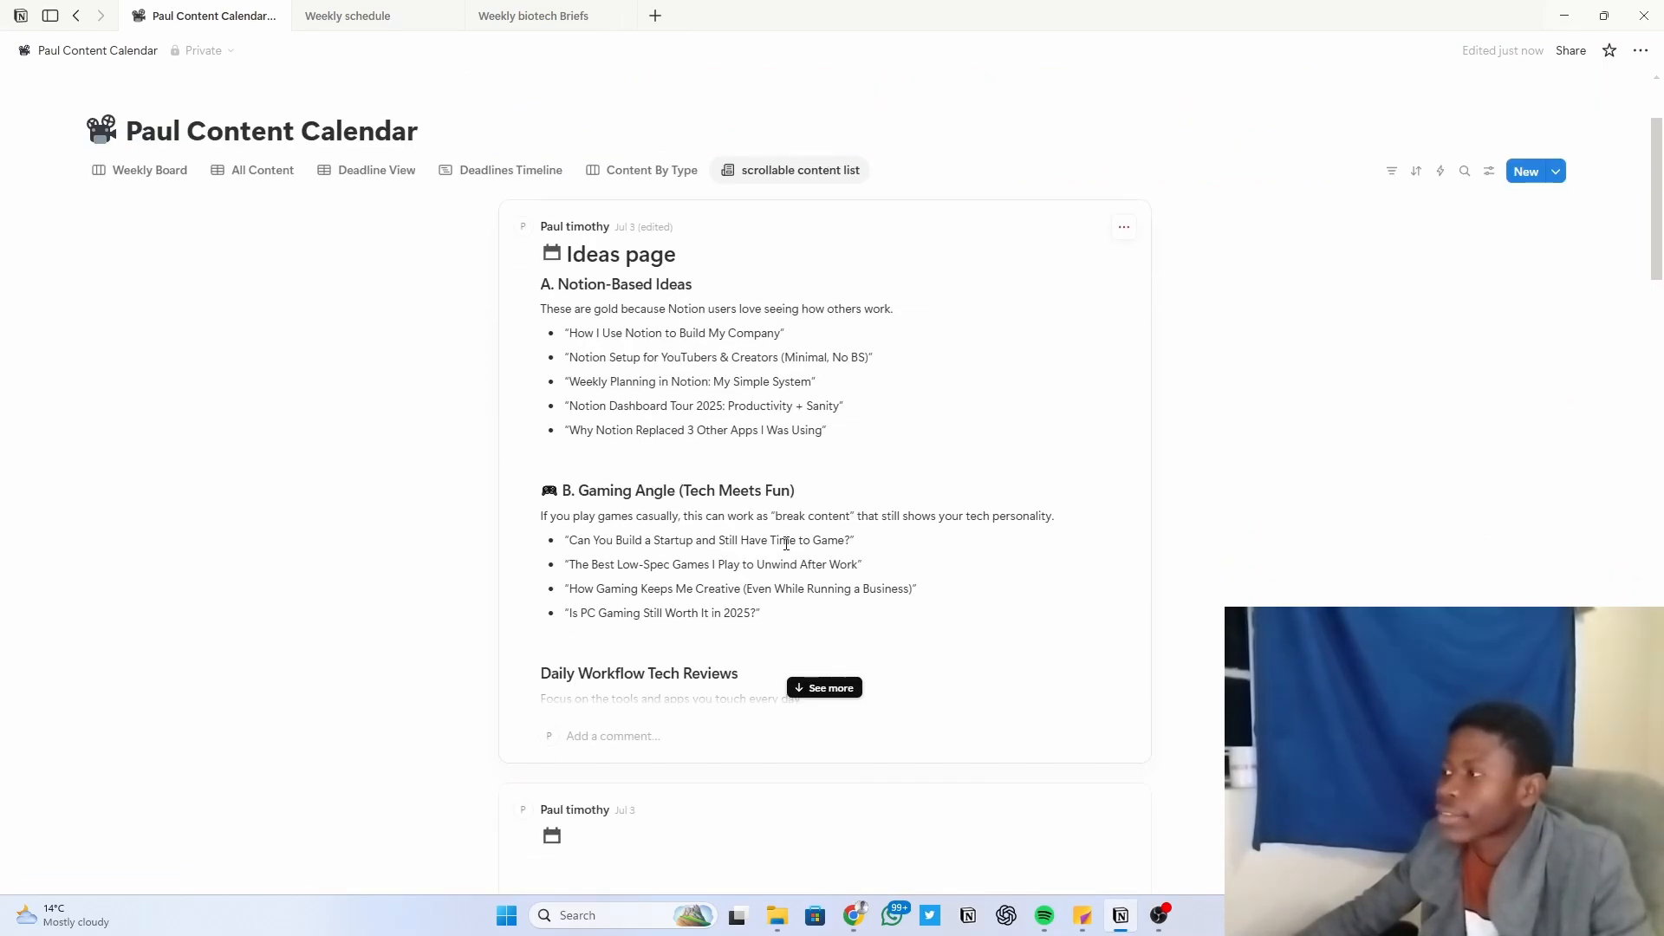
scroll(786, 544, "down", 15)
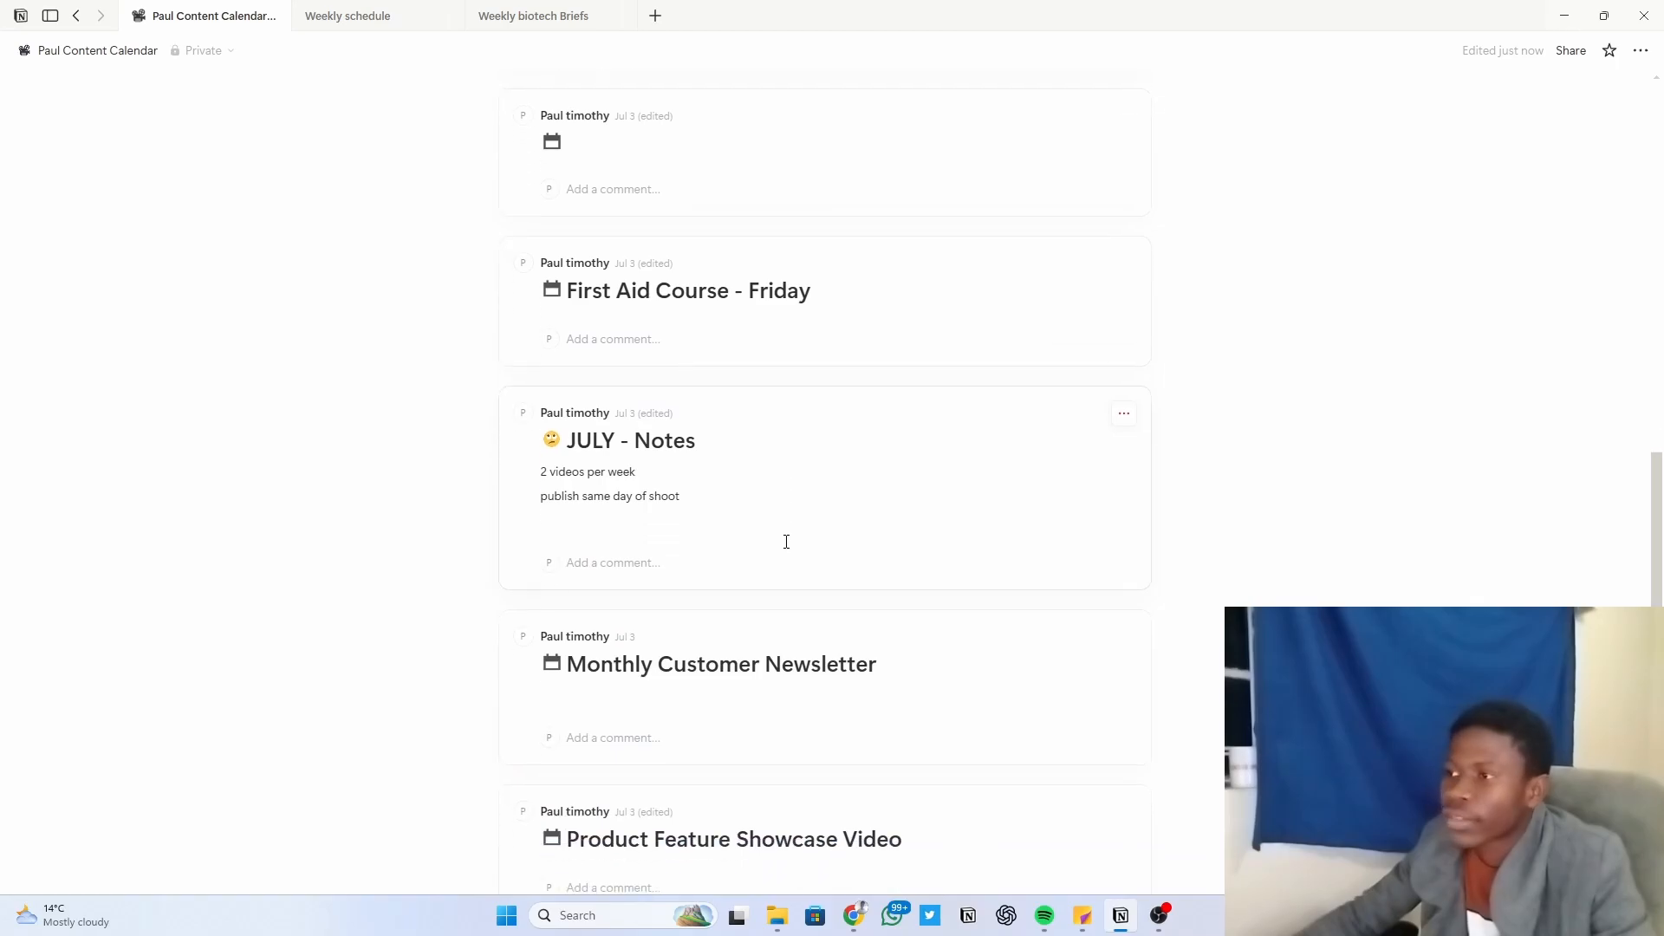
scroll(786, 542, "down", 4)
scroll(786, 542, "up", 20)
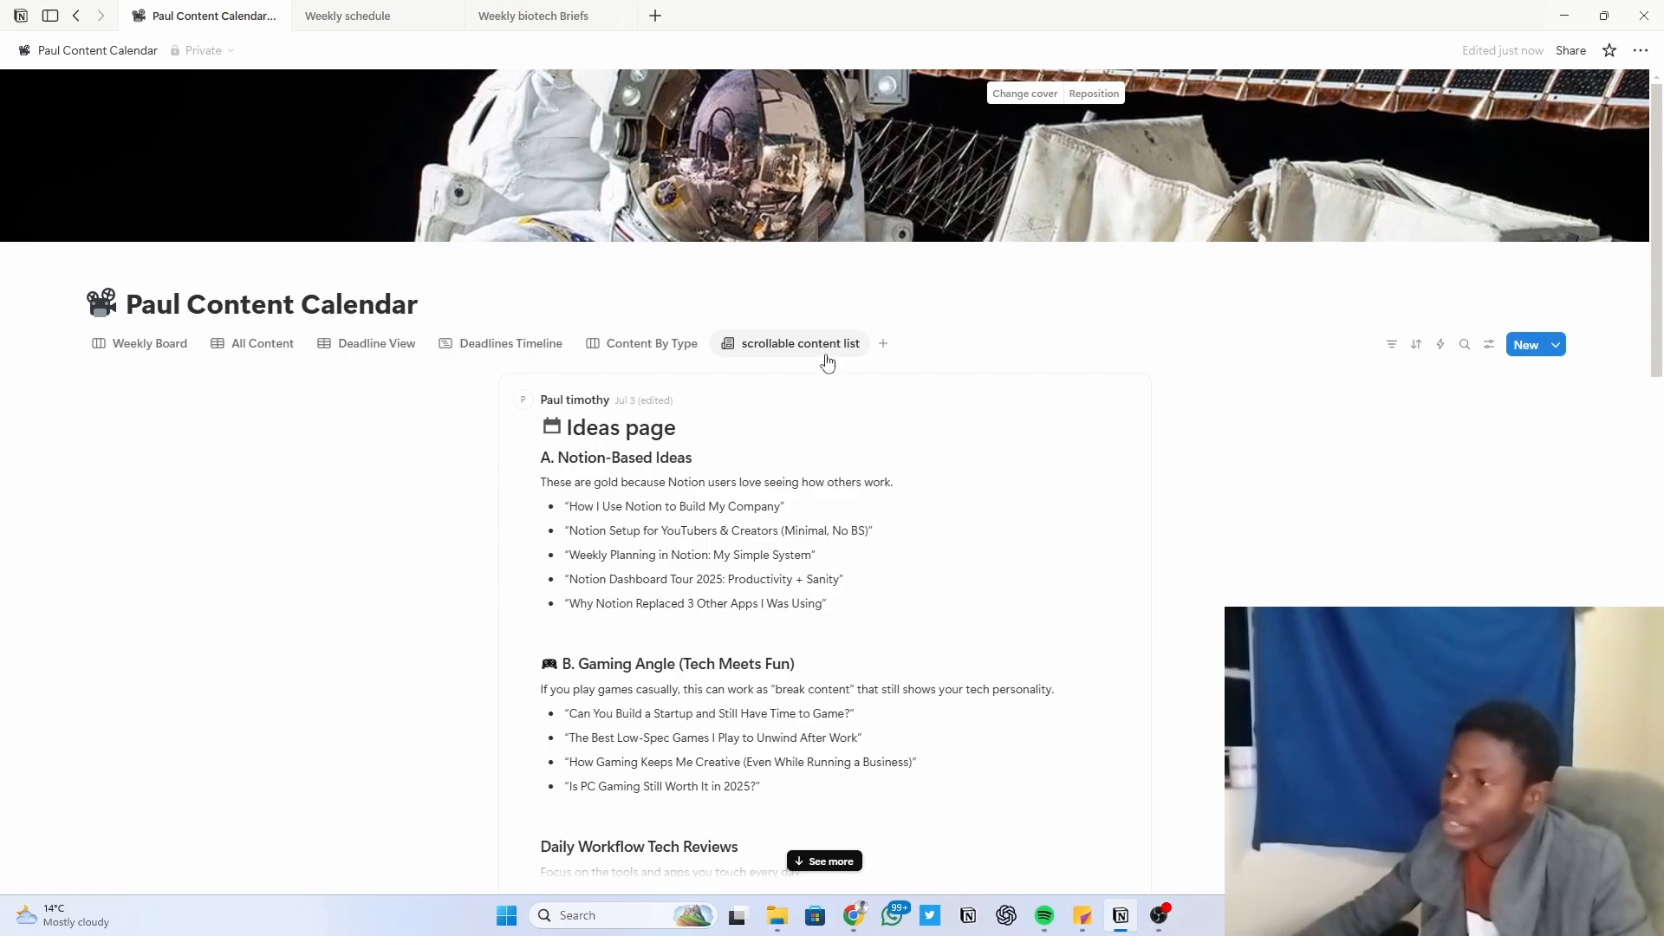
Step: Delete the scrollable content list view from the content calendar and confirm the deletion
left_click(826, 357)
left_click(868, 494)
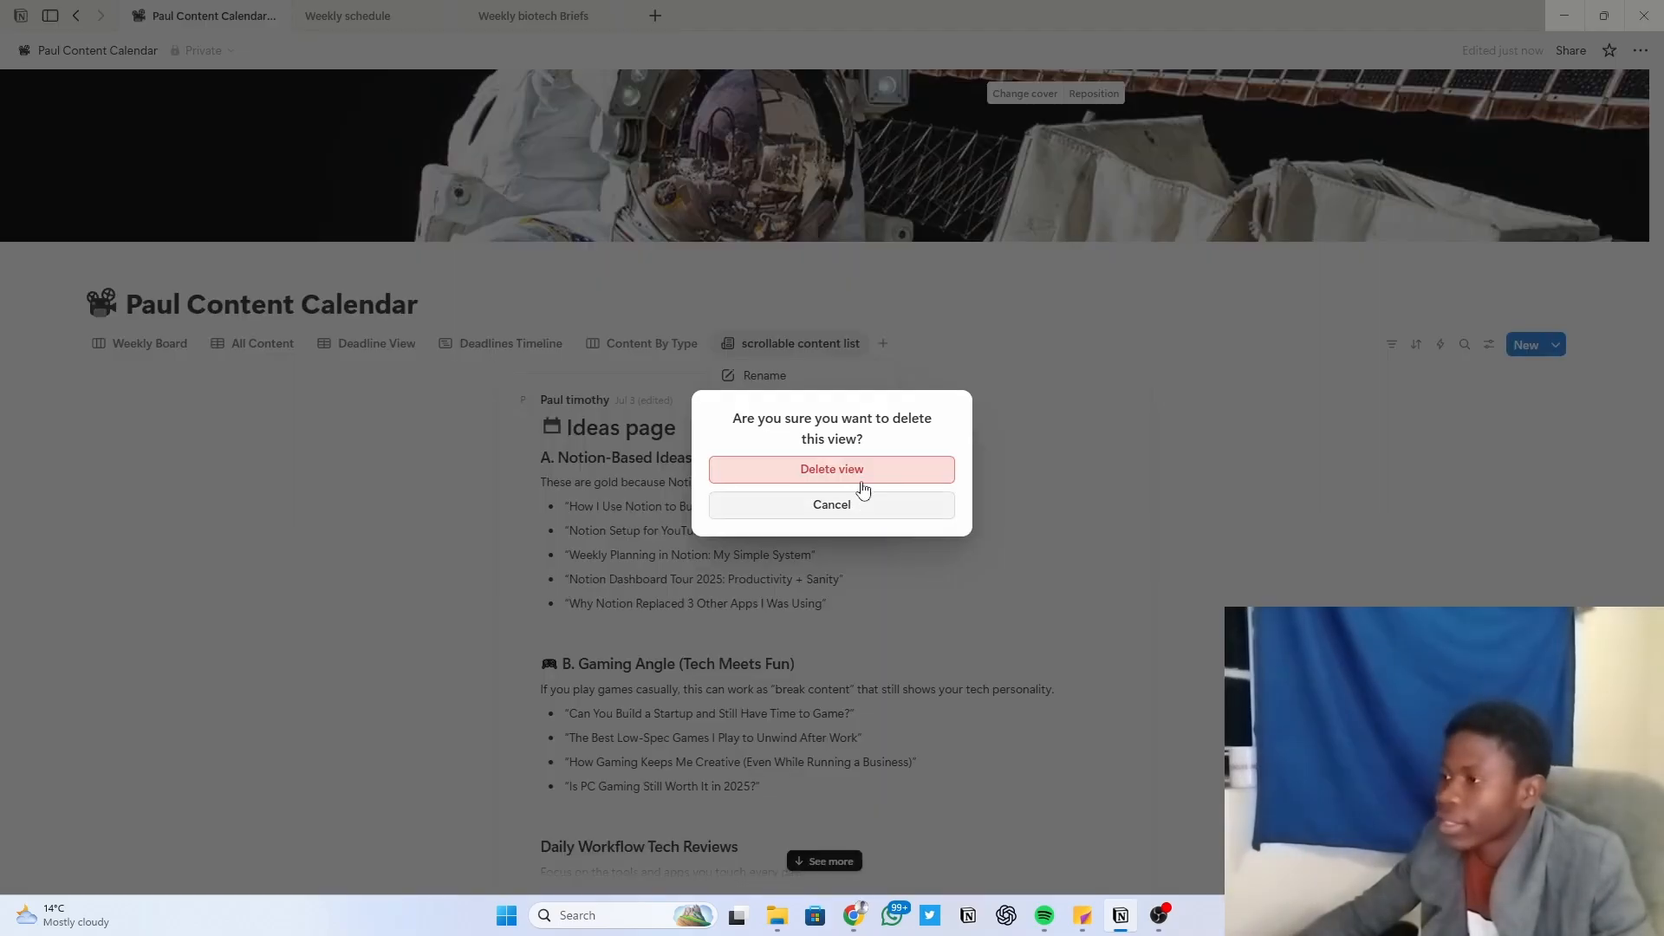
left_click(863, 489)
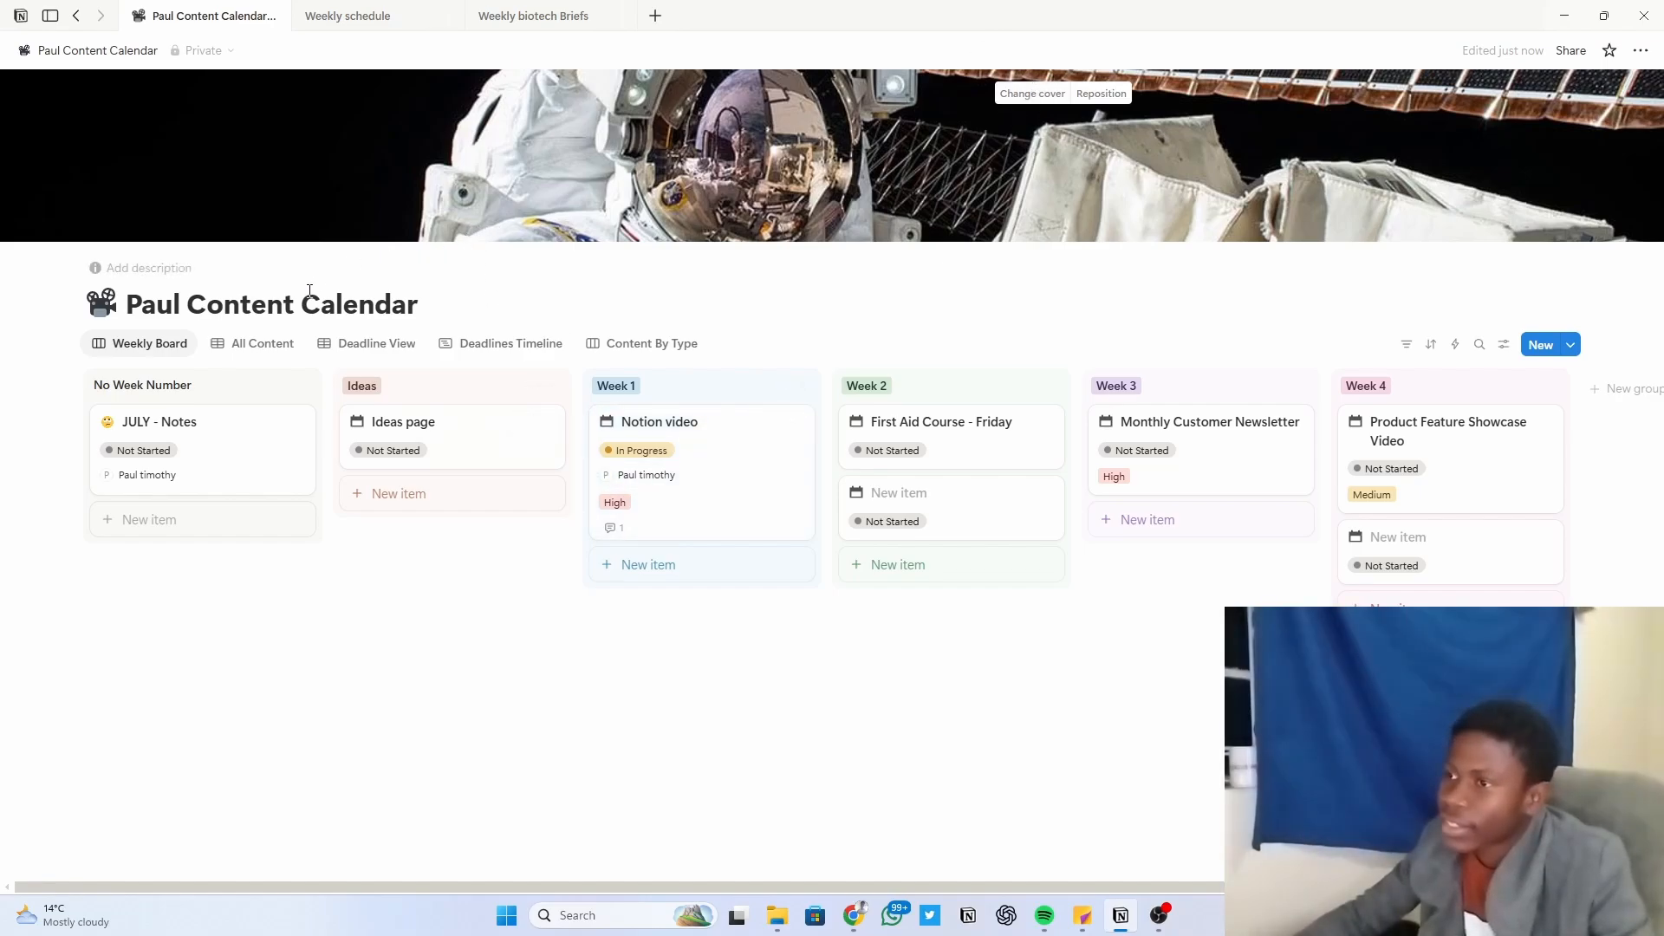
left_click(180, 305)
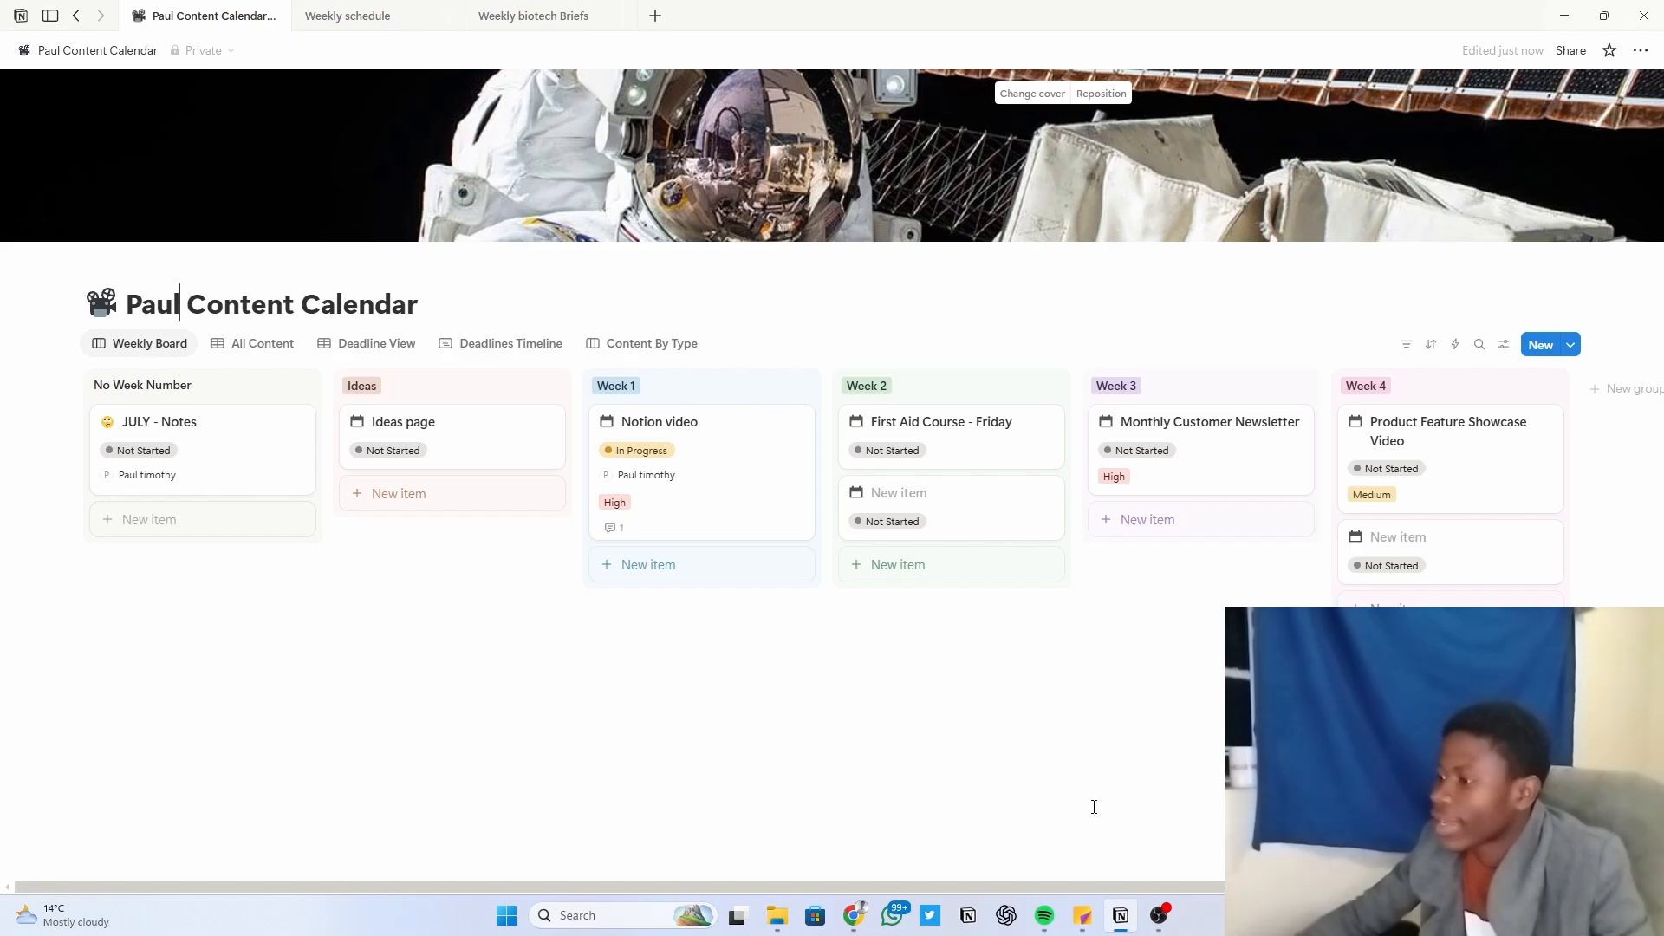
left_click(1127, 917)
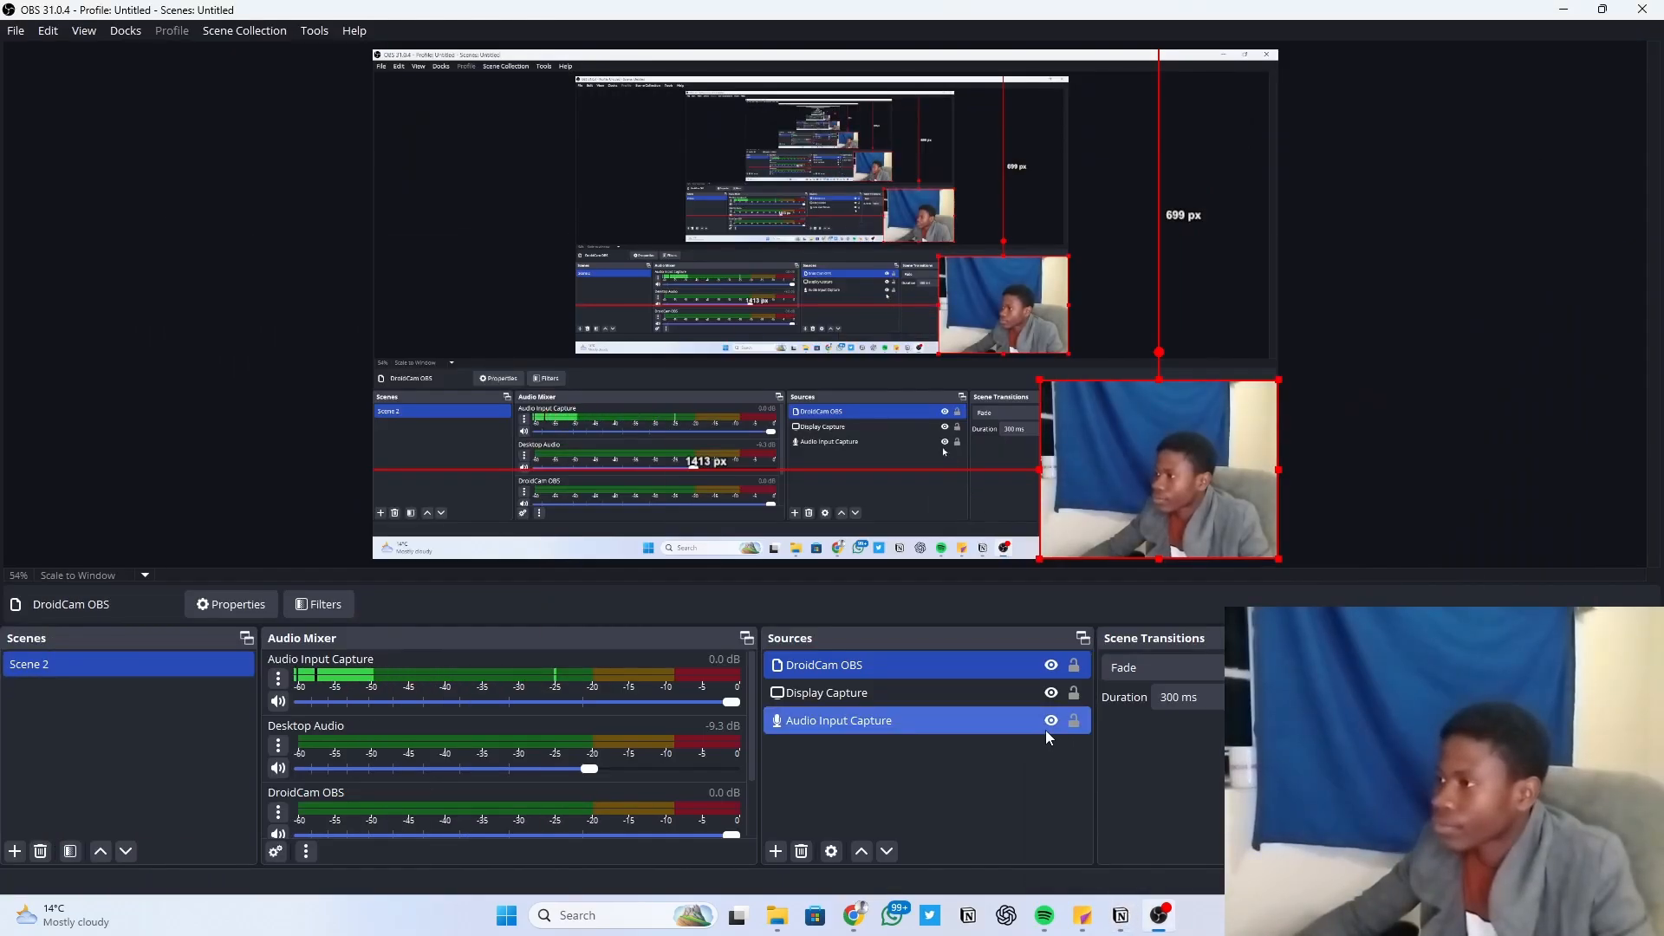
left_click(1117, 917)
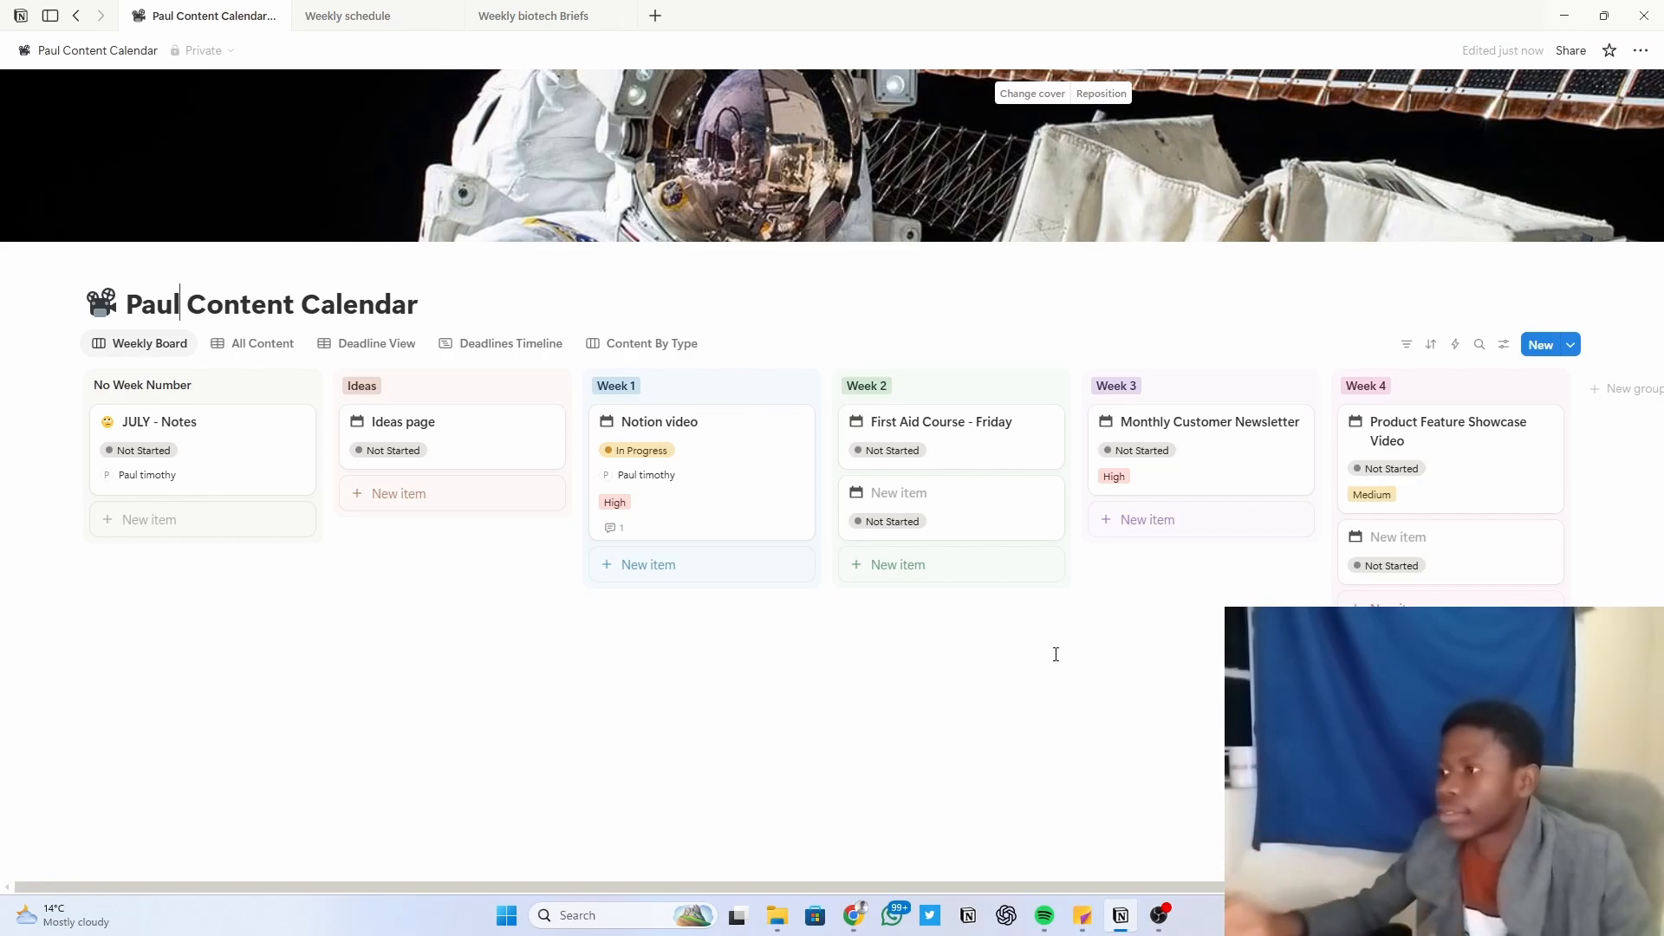
left_click(1121, 915)
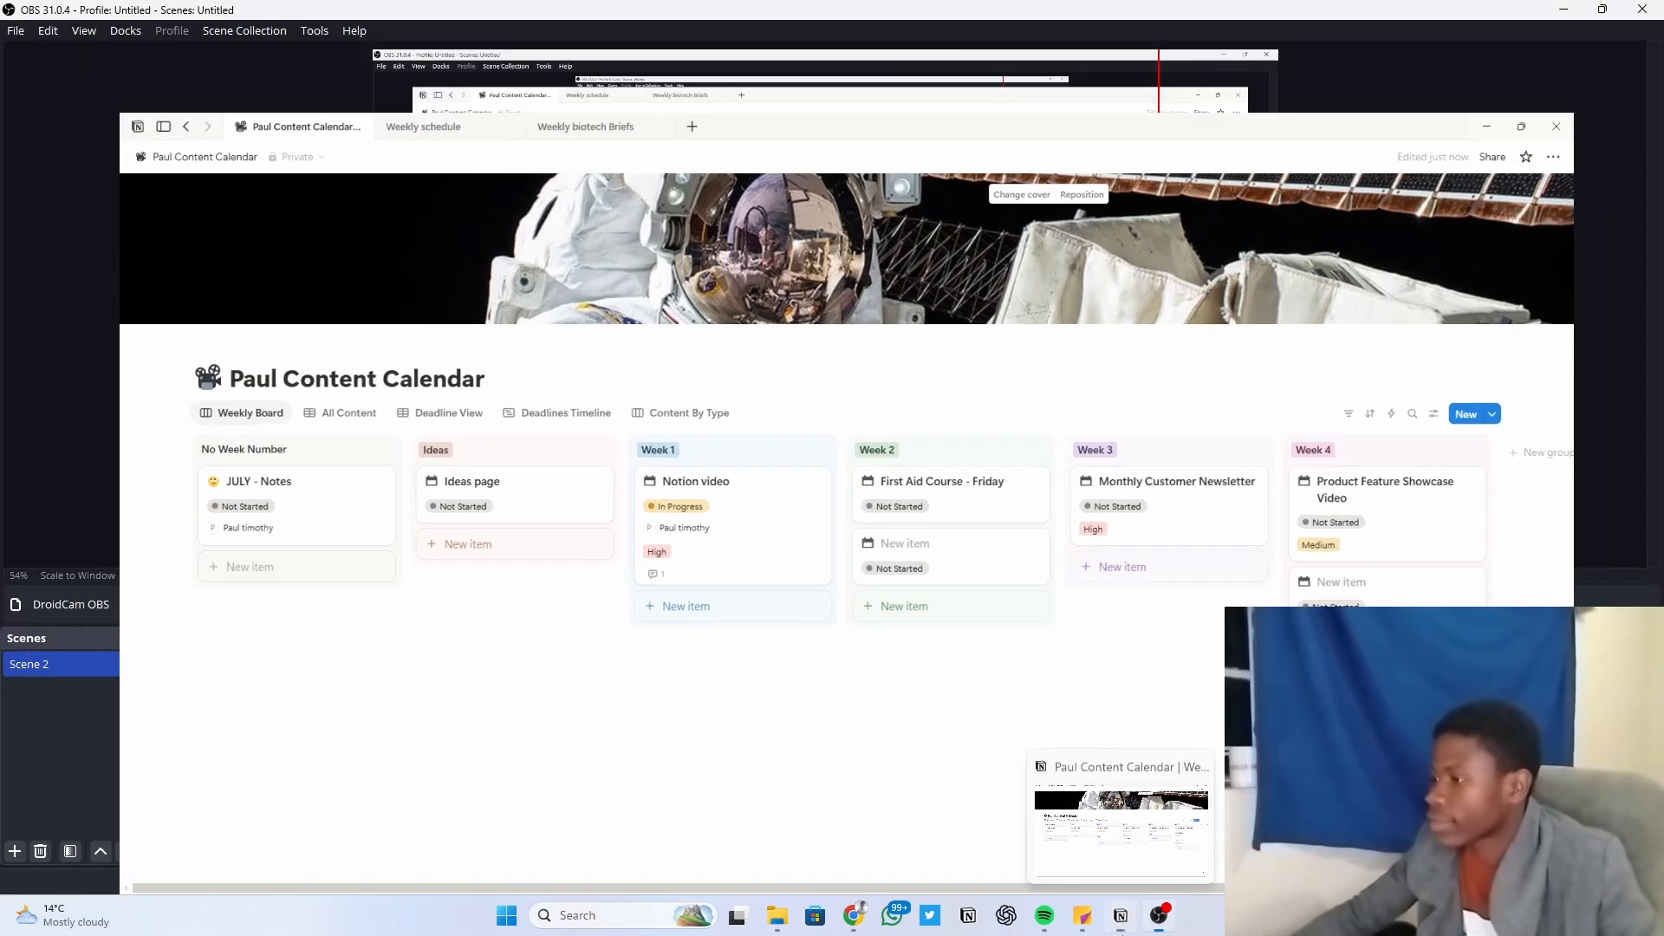